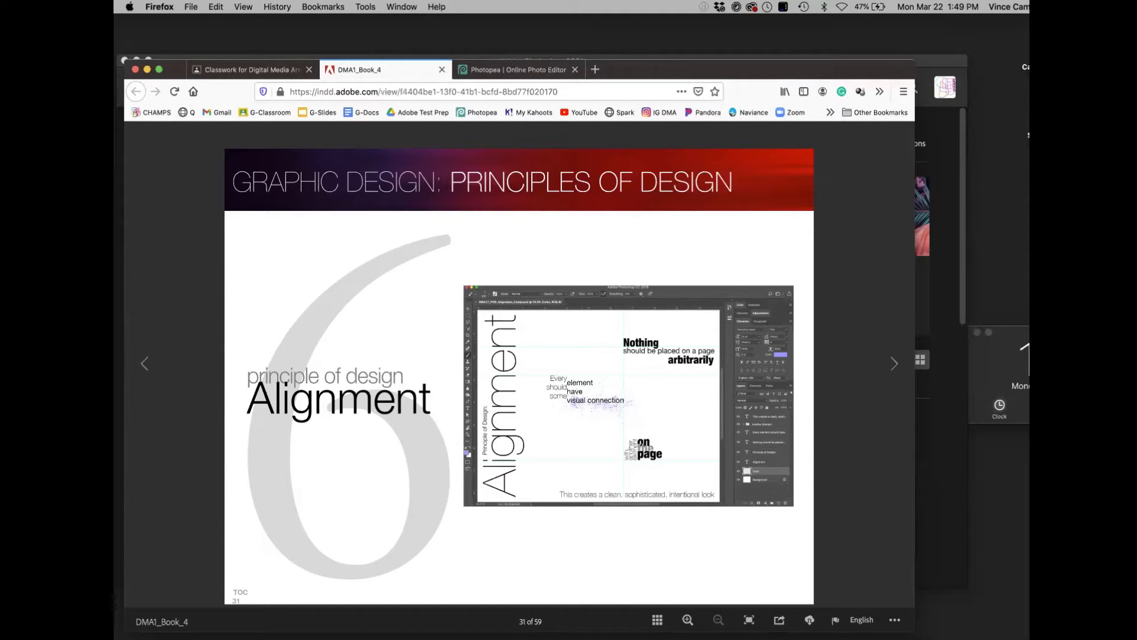
# - Turn to the assignment's steps page, switch to Photopea, and set up a new project from the Print Letter preset in landscape, 11 x 8.5 in
pyautogui.click(888, 364)
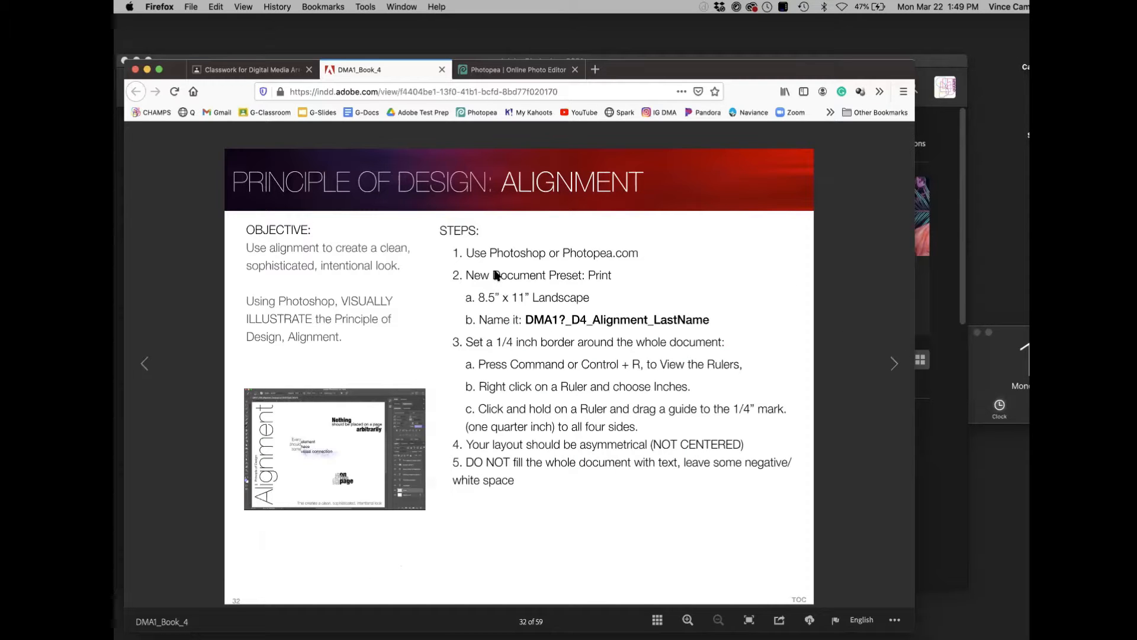
pyautogui.click(479, 69)
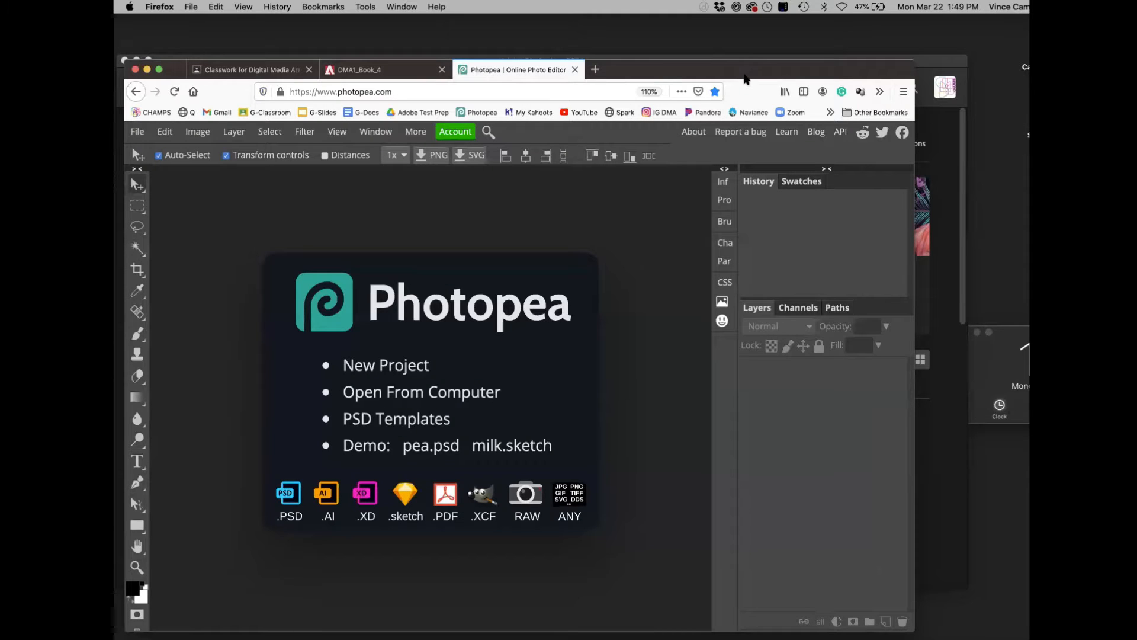
pyautogui.click(138, 132)
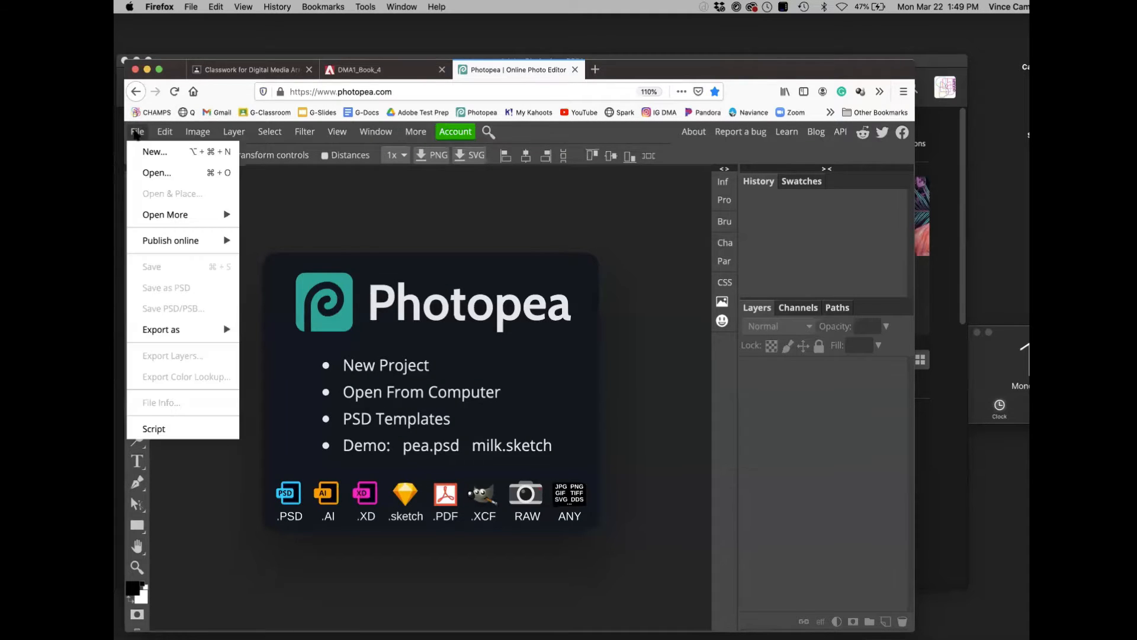
pyautogui.click(152, 153)
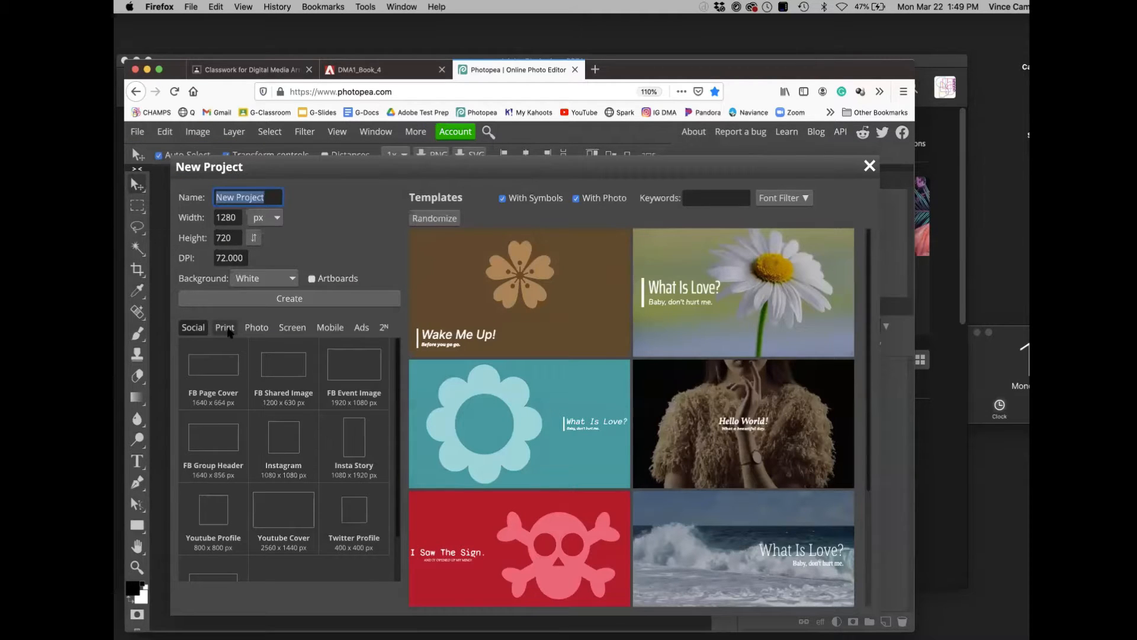
pyautogui.click(226, 328)
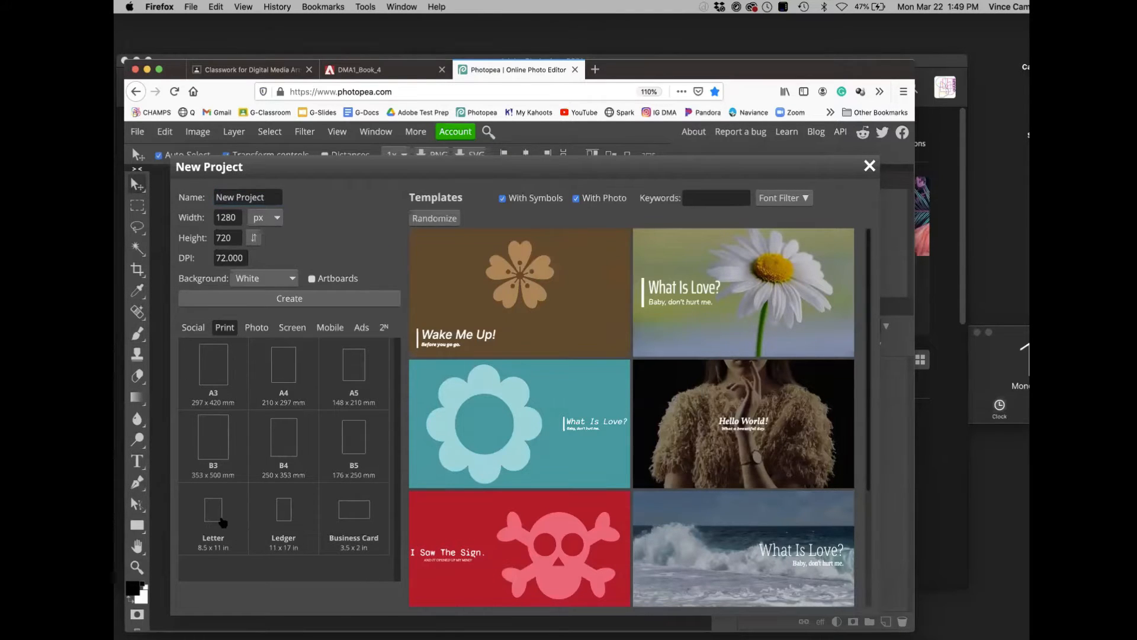
pyautogui.click(222, 522)
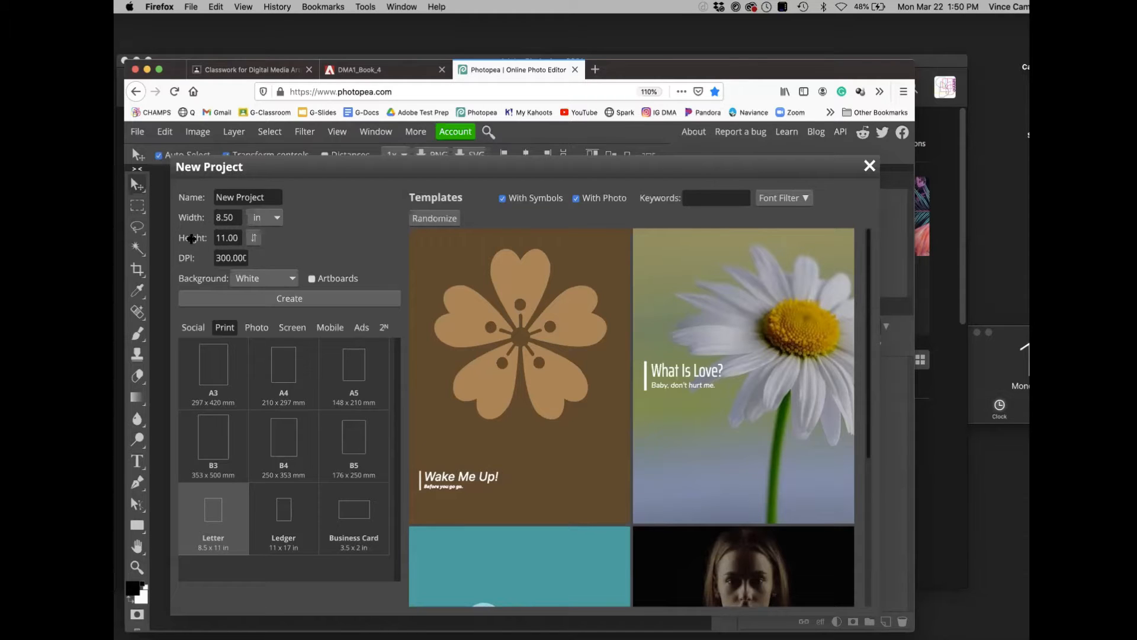
pyautogui.click(254, 238)
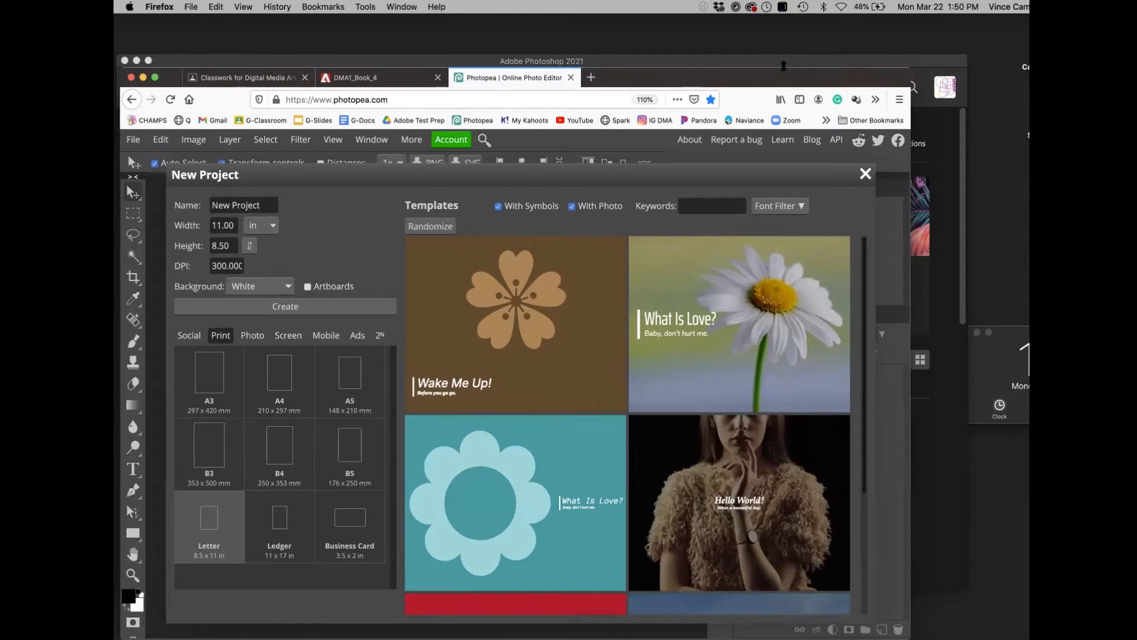
# - Switch to Photoshop and set up a new Print Letter document in landscape orientation, entering DMA19_D4 as the start of its name
pyautogui.press('super+Tab')
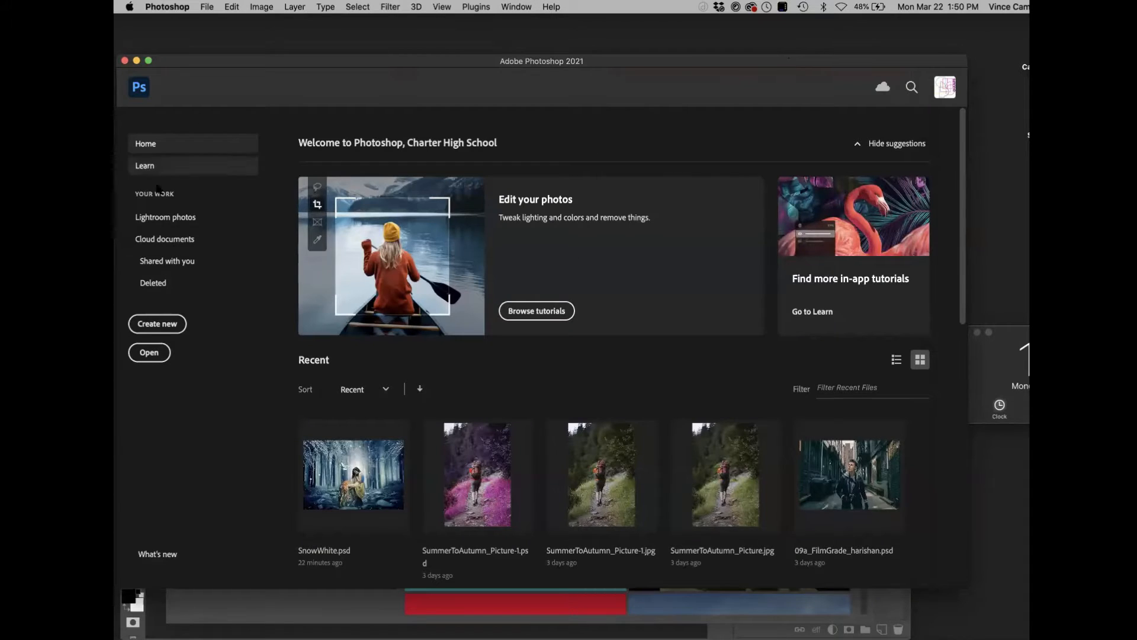
pyautogui.click(158, 324)
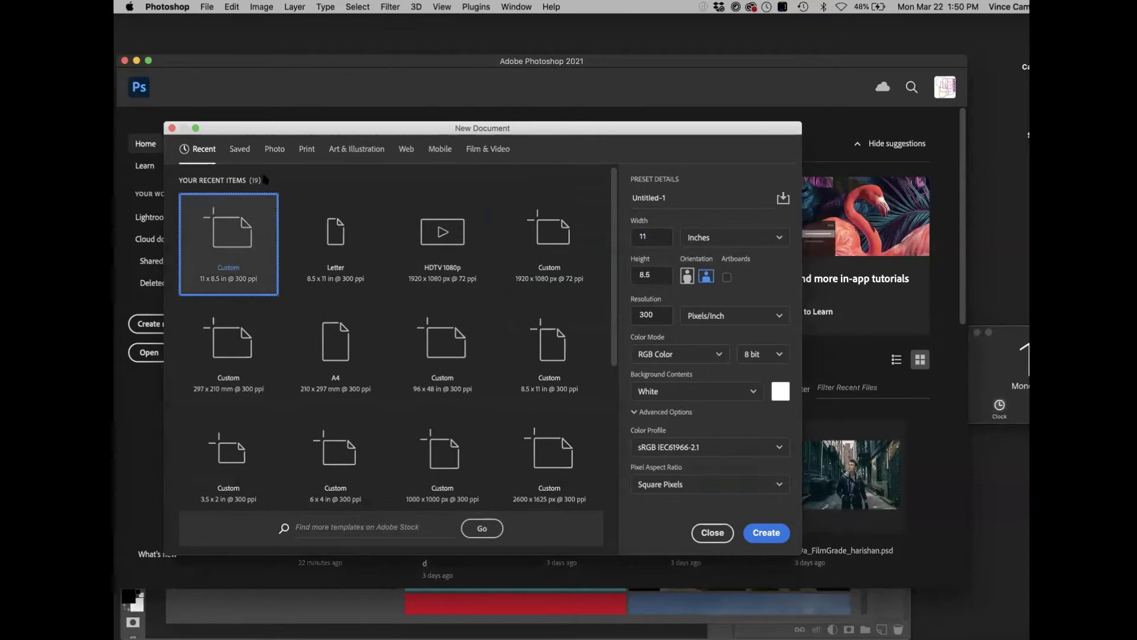
pyautogui.click(306, 150)
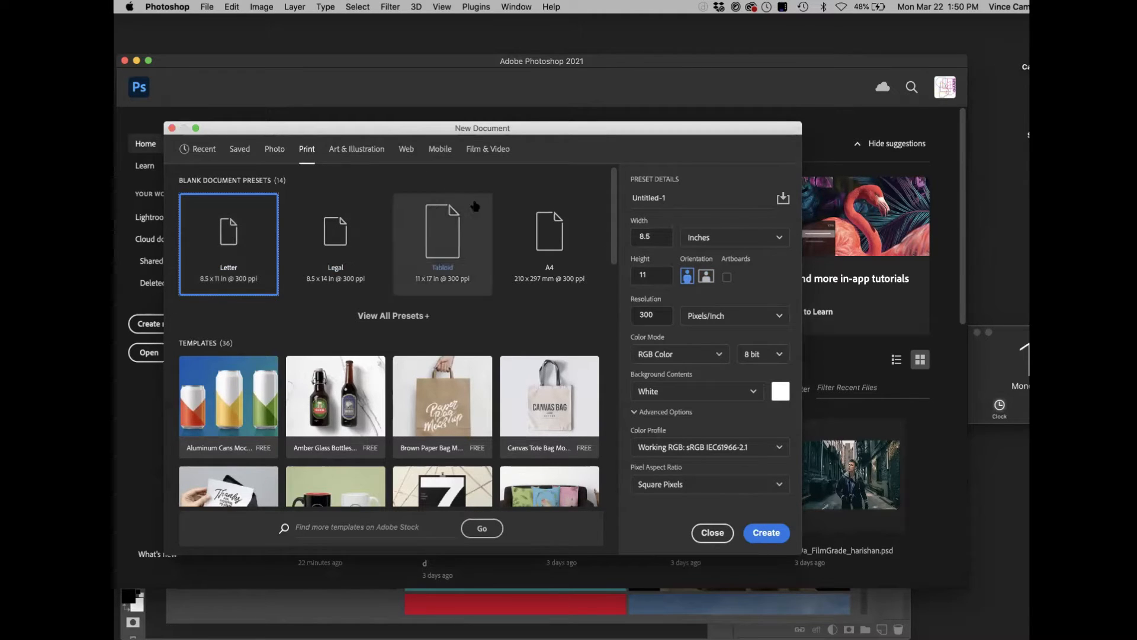
pyautogui.click(707, 276)
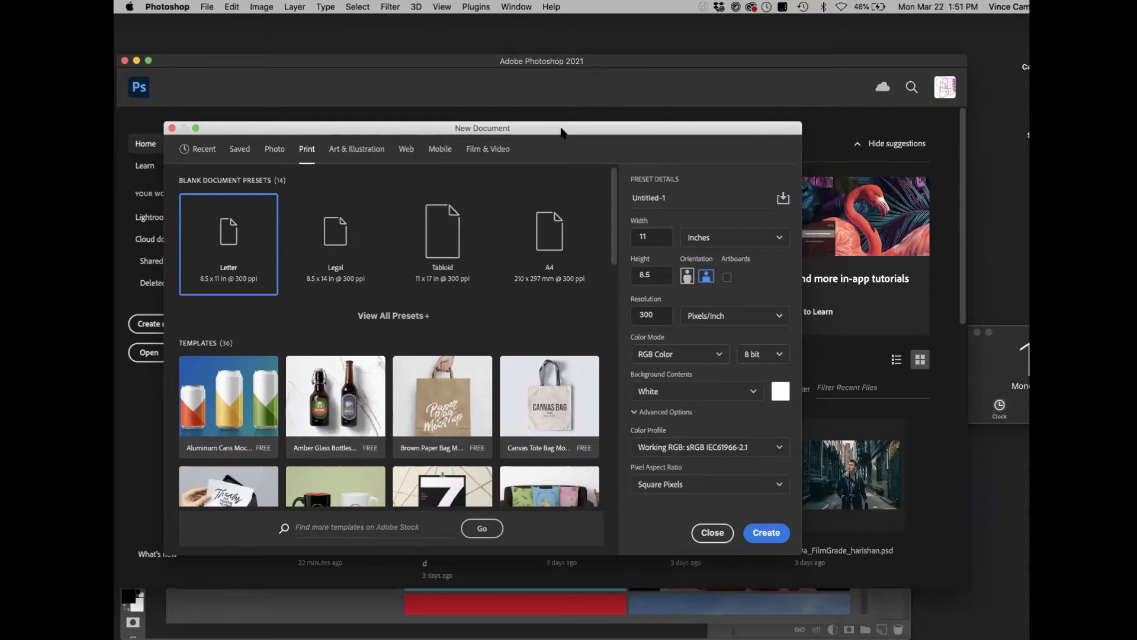
pyautogui.doubleClick(658, 200)
pyautogui.write('DMA19_D4')
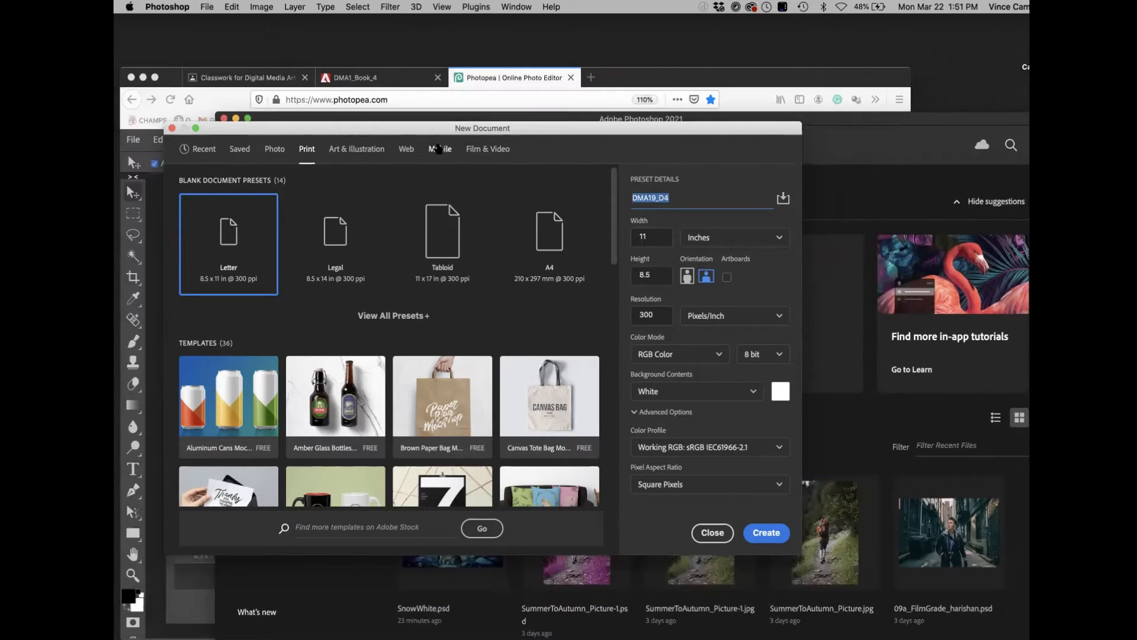
# - Check the naming format on the assignment page and extend the Photoshop document name with _Alignment_ and the last name
pyautogui.click(354, 77)
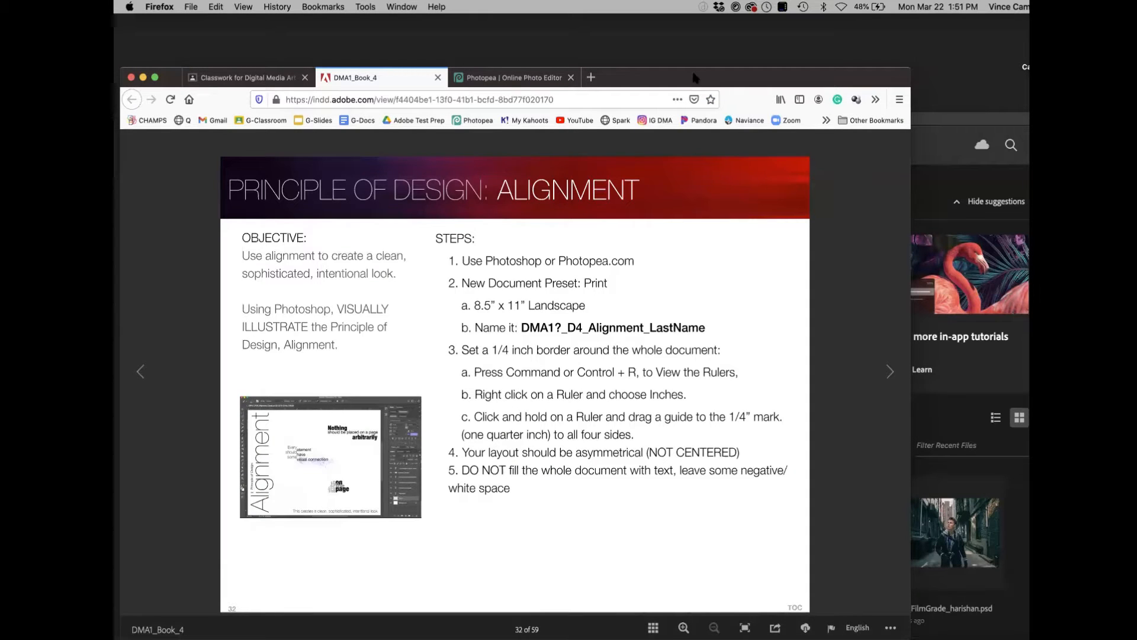
pyautogui.moveTo(695, 78); pyautogui.dragTo(563, 150)
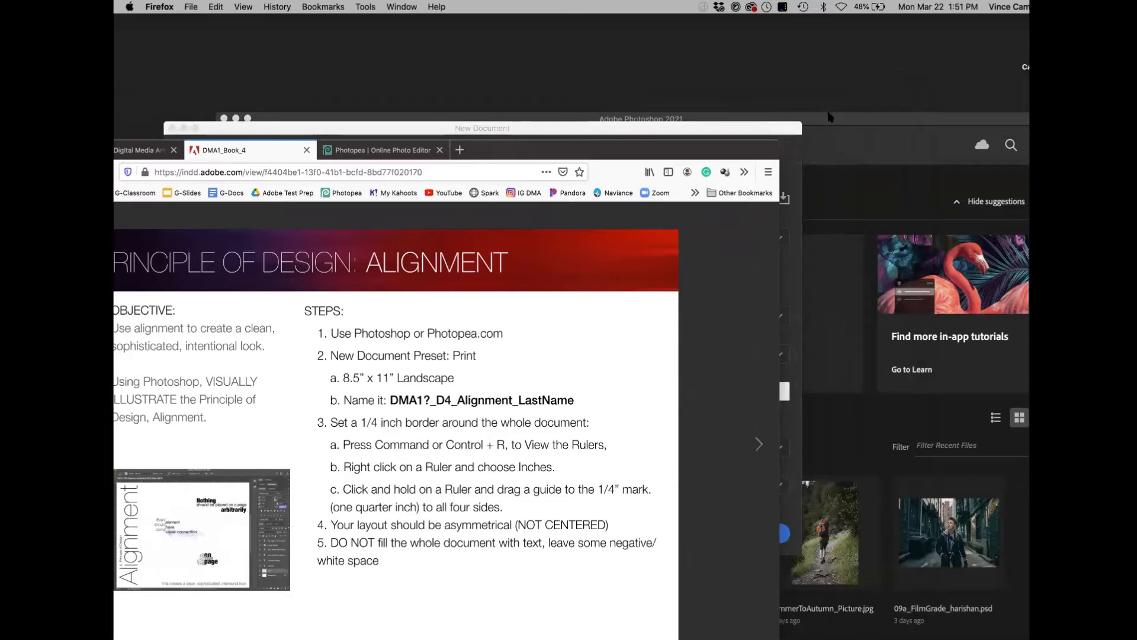
pyautogui.moveTo(739, 128); pyautogui.dragTo(744, 106)
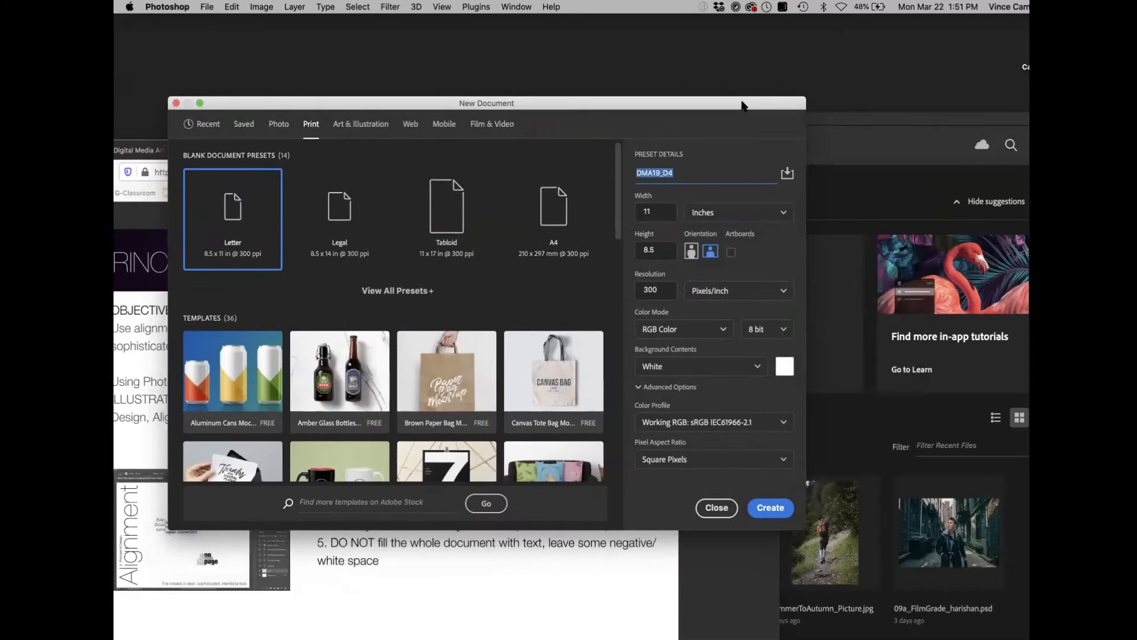
pyautogui.click(683, 175)
pyautogui.write('_Alignment_Campi')
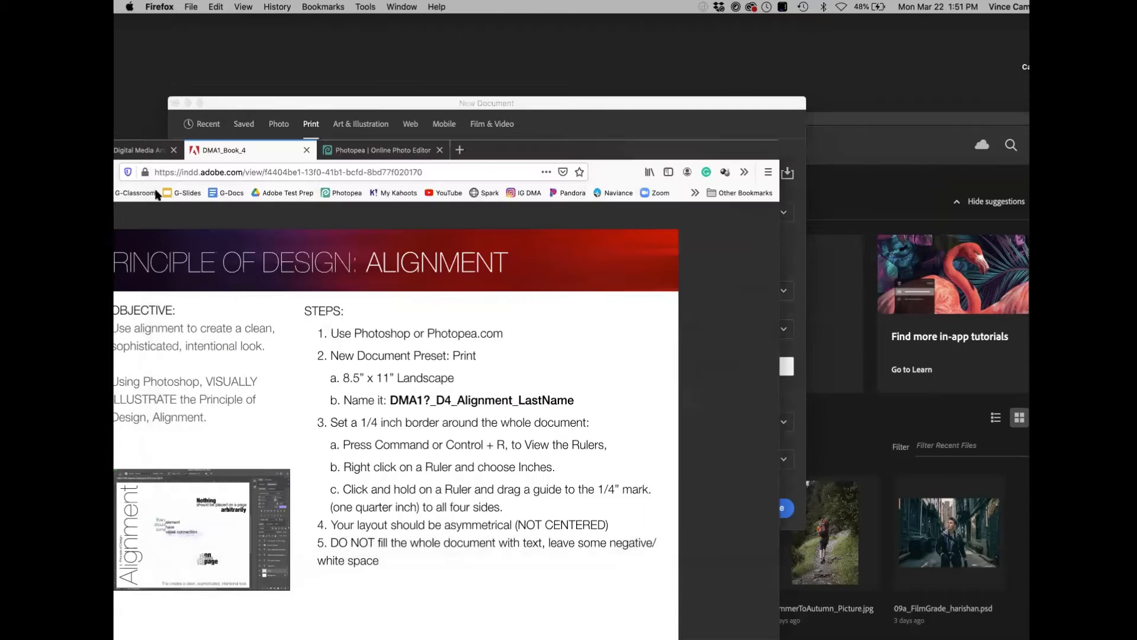
# - Return to Photopea, name the new project DMA19_D4_Alignment_ followed by the last name, and create it
pyautogui.click(135, 220)
pyautogui.click(402, 149)
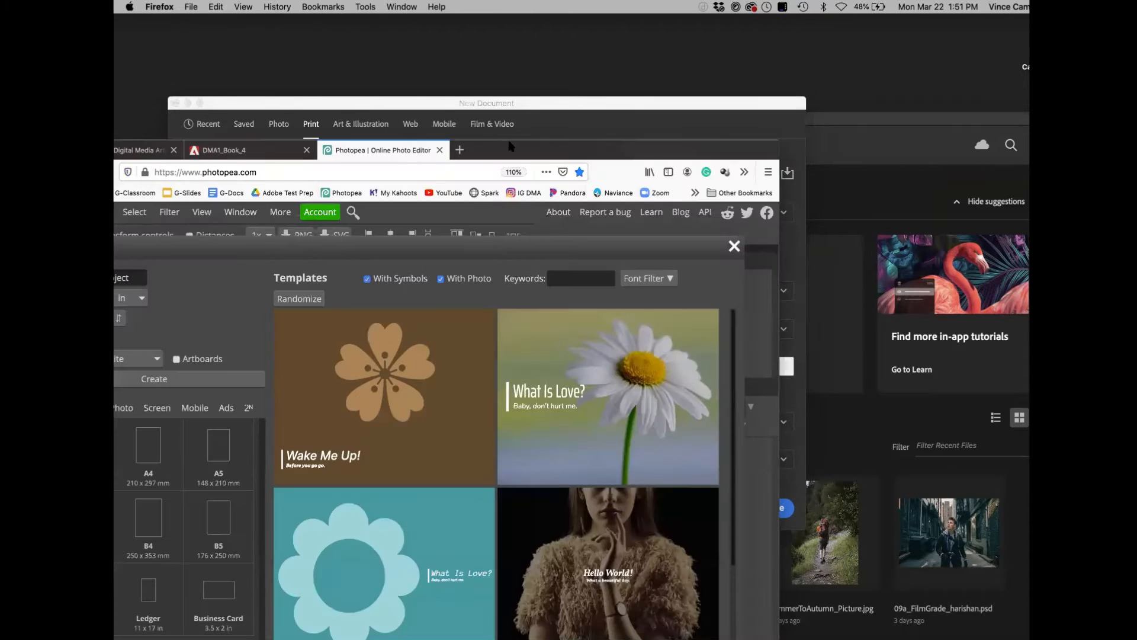
pyautogui.moveTo(510, 147); pyautogui.dragTo(683, 66)
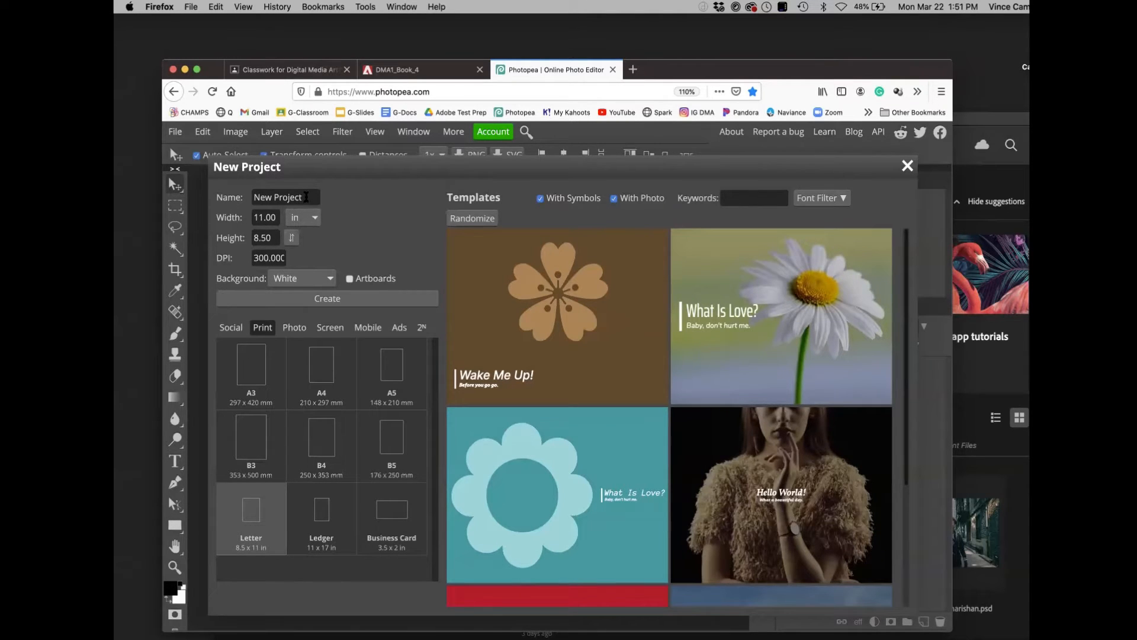
pyautogui.moveTo(305, 198); pyautogui.dragTo(246, 204)
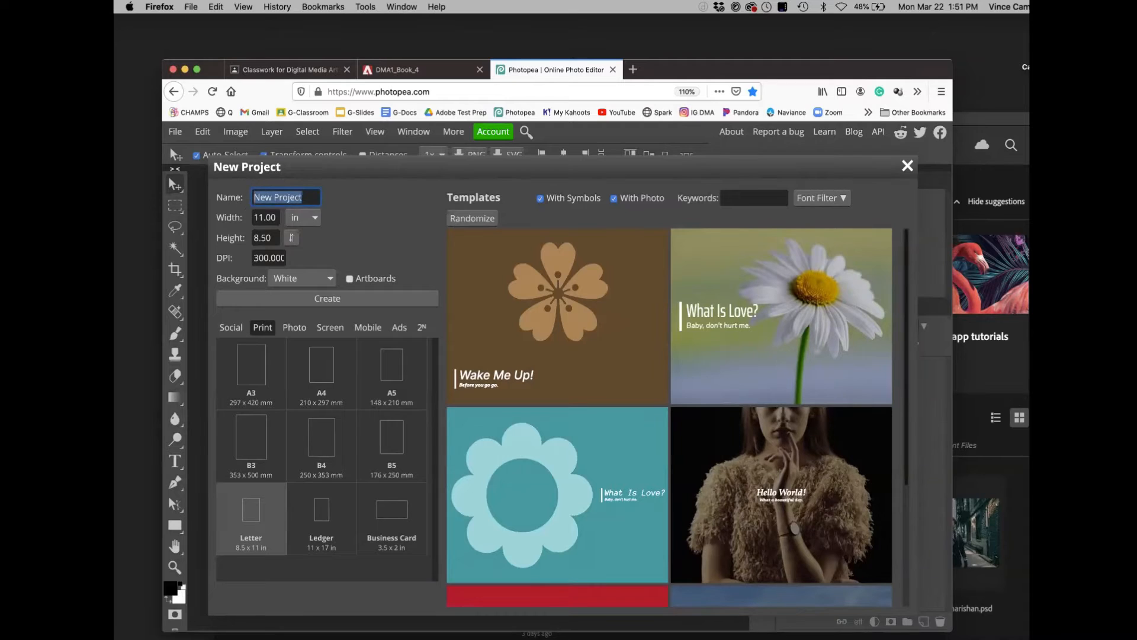
pyautogui.write('DMA18')
pyautogui.press('BackSpace')
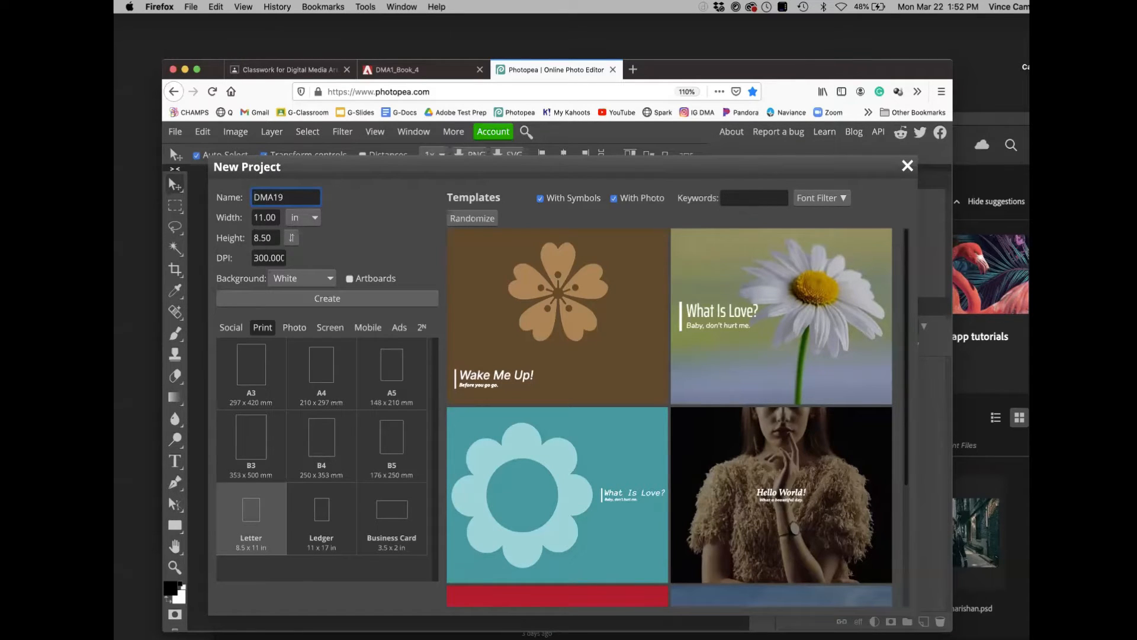
pyautogui.write('9_D$')
pyautogui.press('BackSpace')
pyautogui.write('4_')
pyautogui.write('Ali')
pyautogui.write('gnment')
pyautogui.write('_Campi')
pyautogui.click(348, 299)
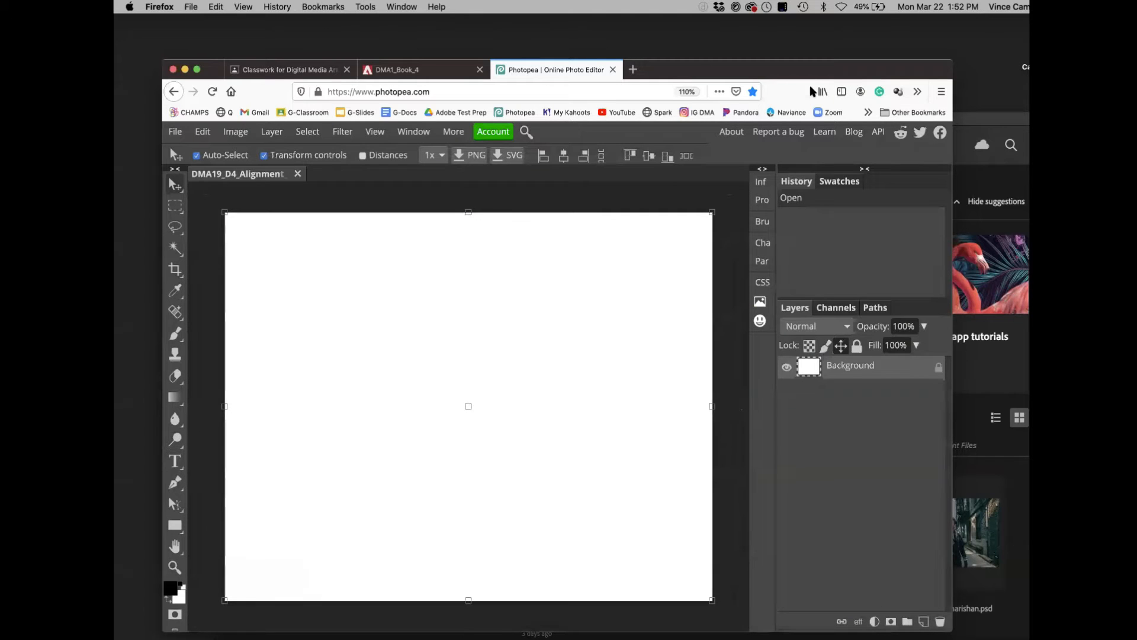
# - Switch to Photoshop and create the named 11 x 8.5 in landscape document
pyautogui.moveTo(816, 72); pyautogui.dragTo(809, 161)
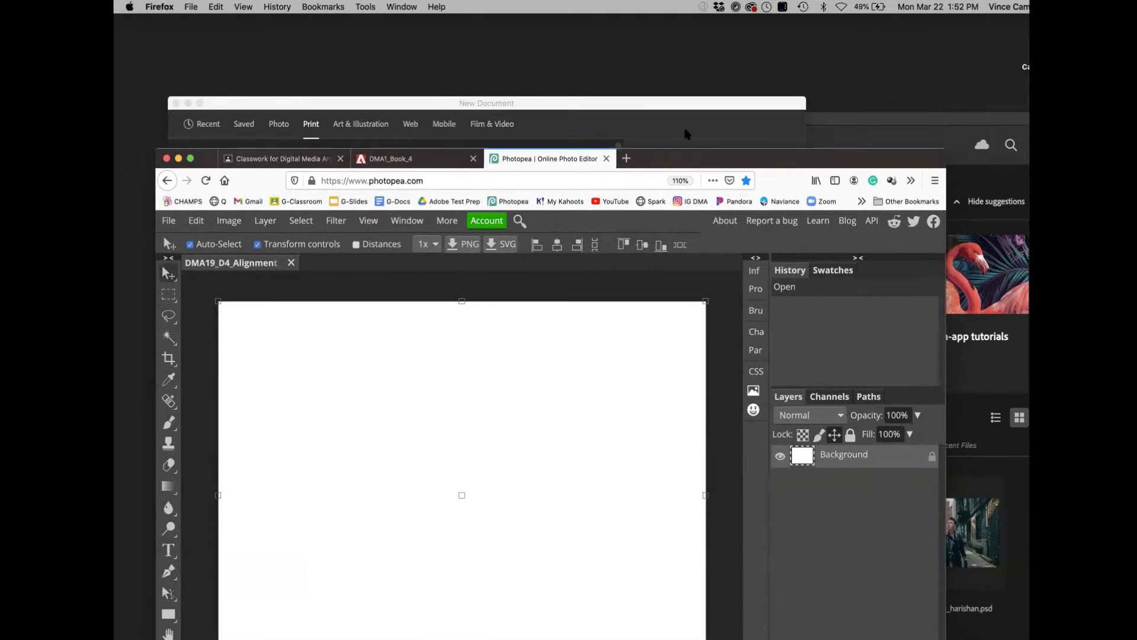
pyautogui.click(686, 134)
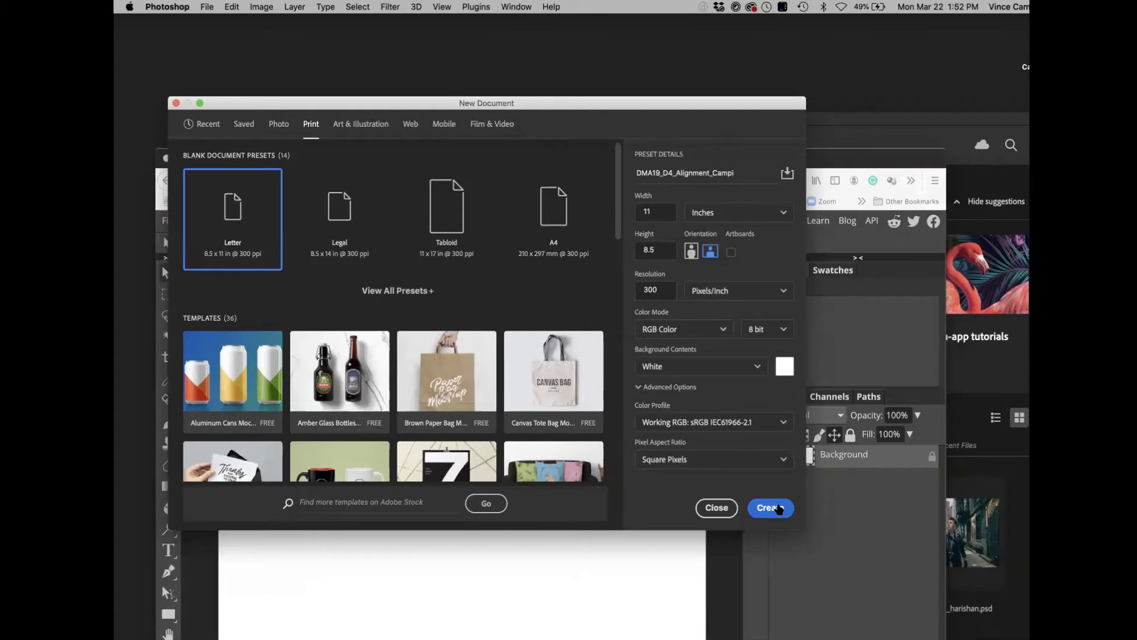
pyautogui.click(779, 509)
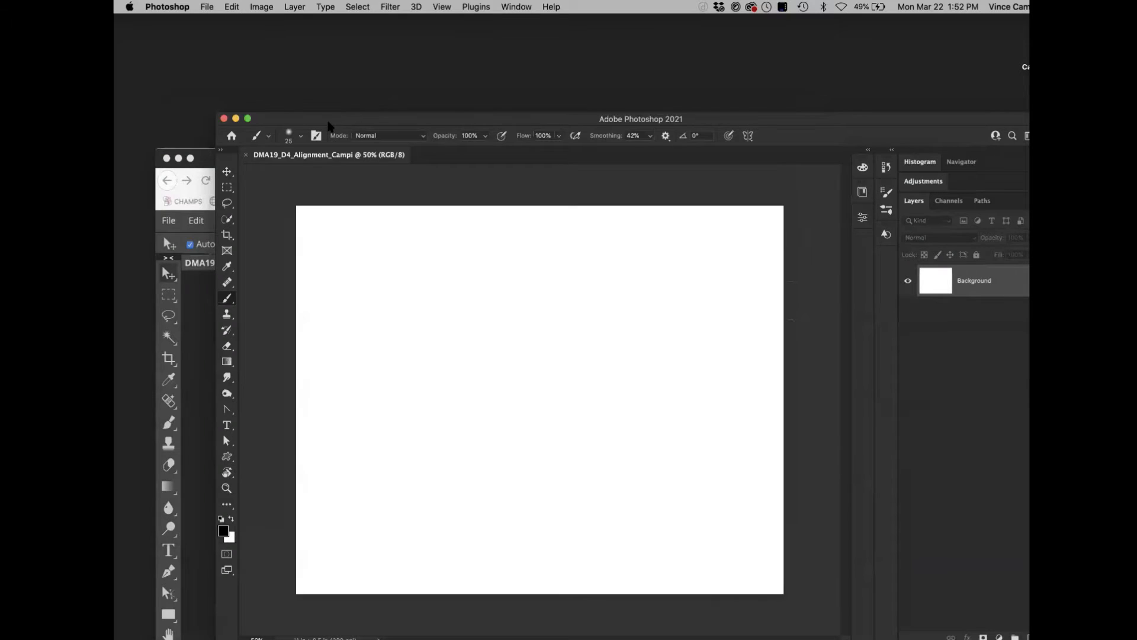
pyautogui.moveTo(328, 124); pyautogui.dragTo(389, 87)
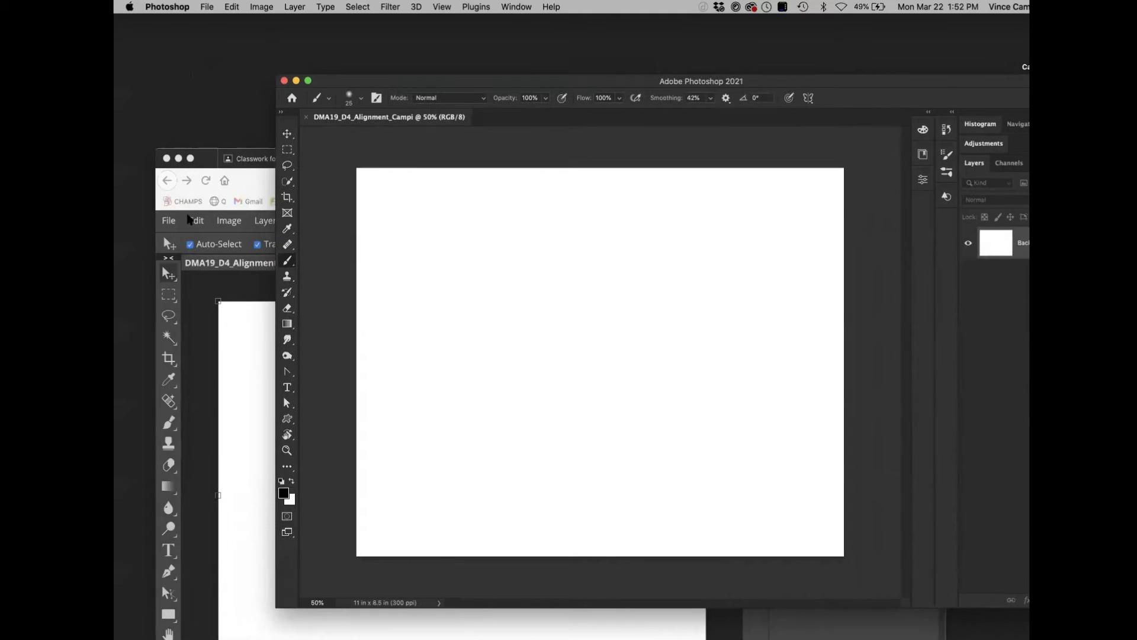
# - Review the assignment's 1/4 inch border instructions, return to Photoshop, and show the rulers around the document
pyautogui.click(196, 161)
pyautogui.moveTo(195, 161); pyautogui.dragTo(143, 259)
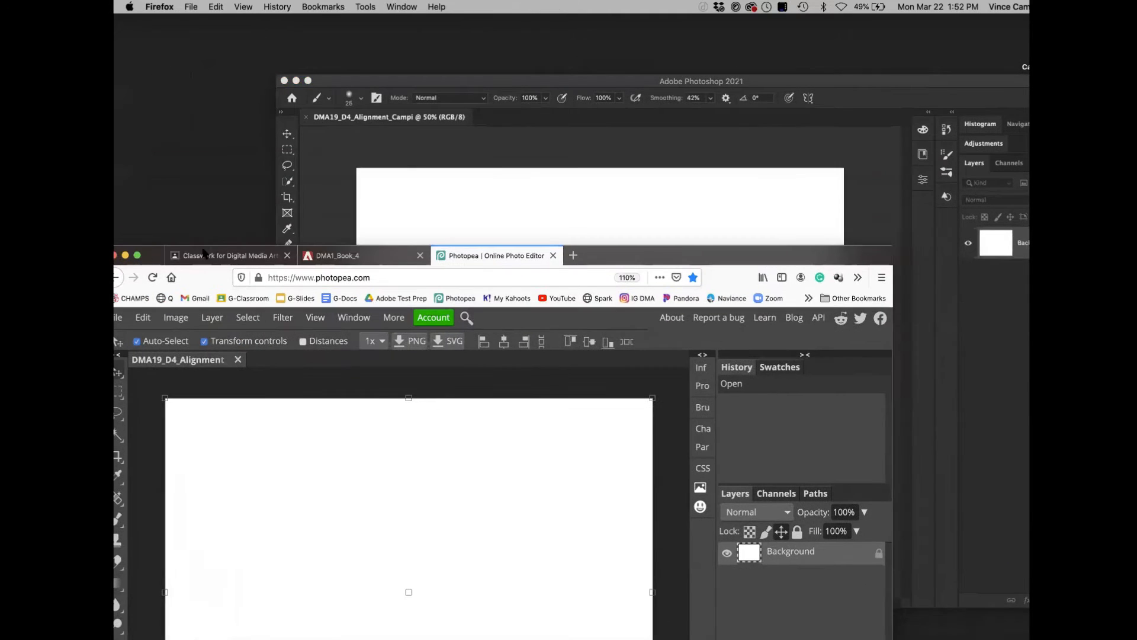
pyautogui.click(358, 256)
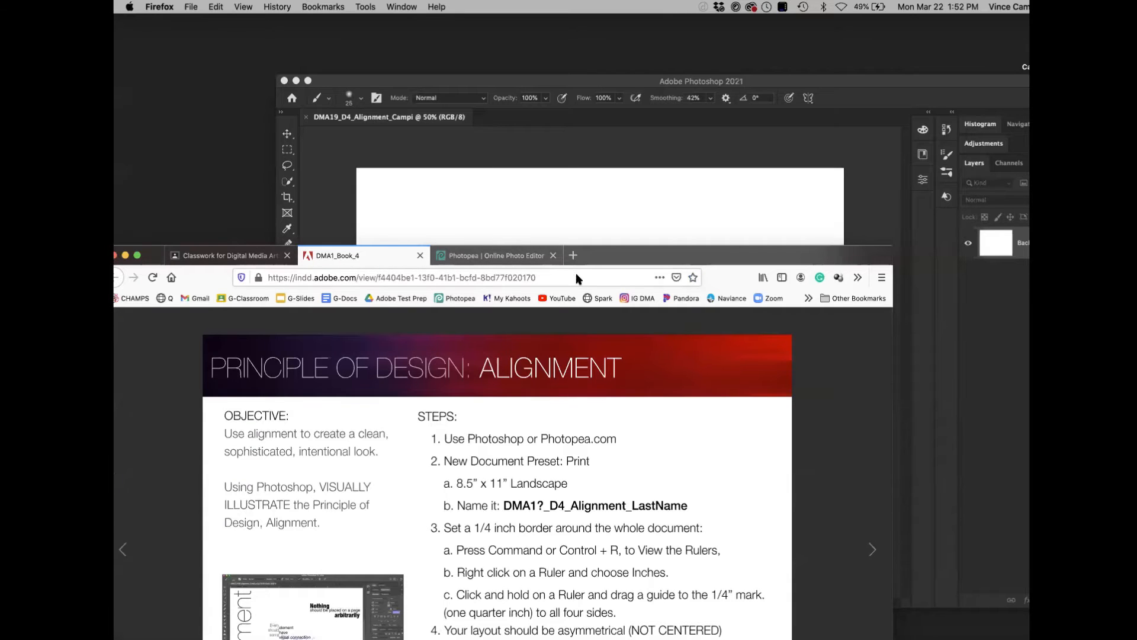
pyautogui.moveTo(612, 246); pyautogui.dragTo(623, 107)
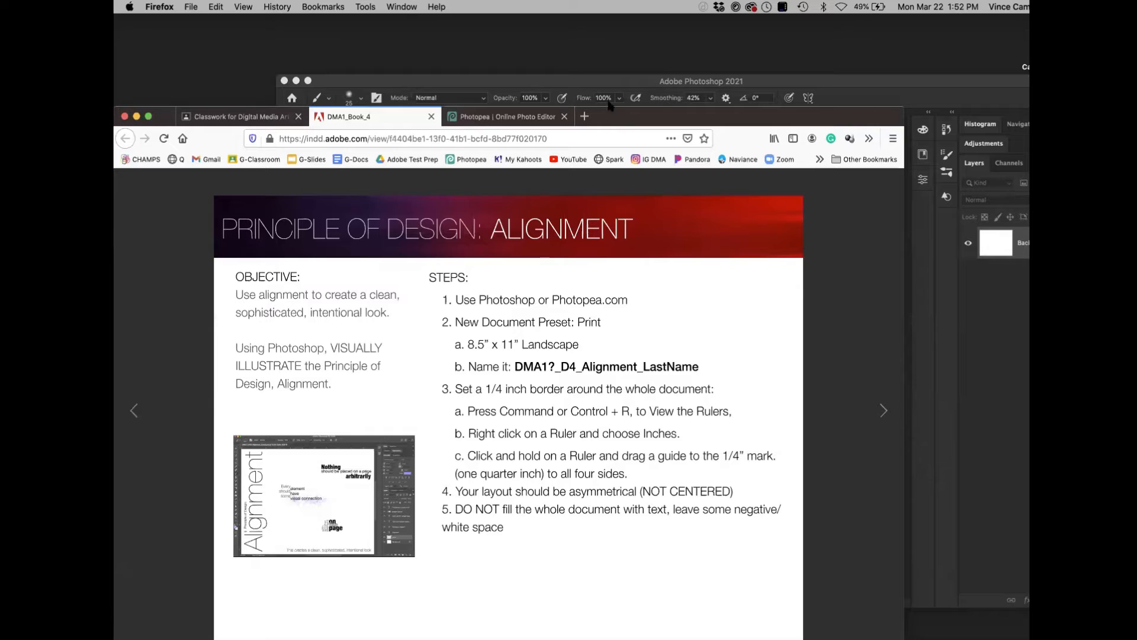
pyautogui.moveTo(547, 83); pyautogui.dragTo(438, 88)
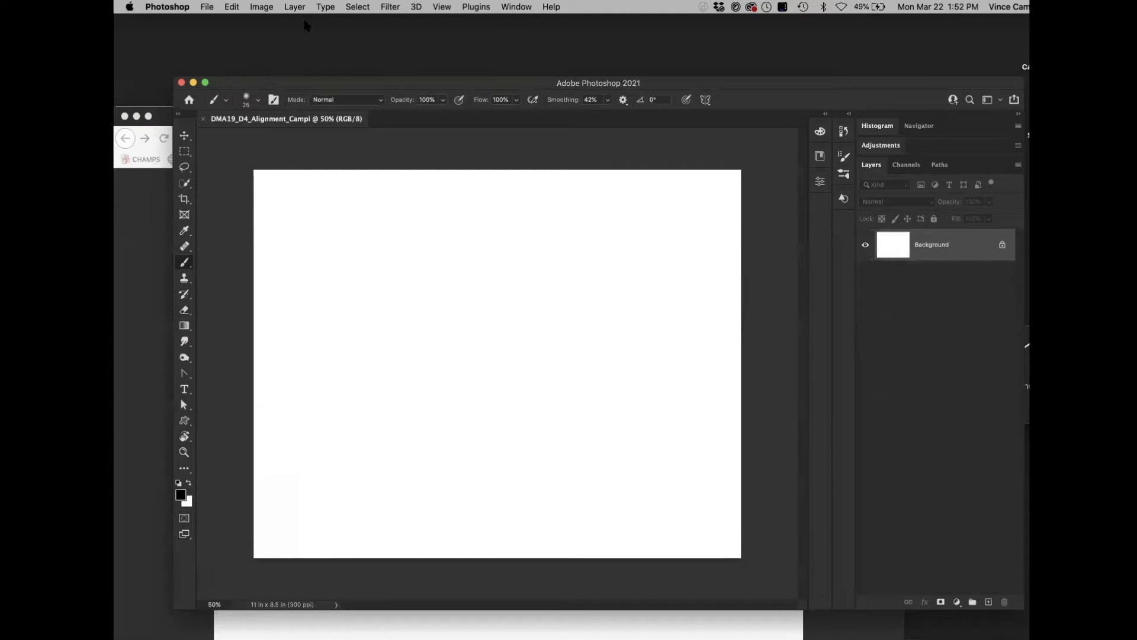
pyautogui.click(438, 7)
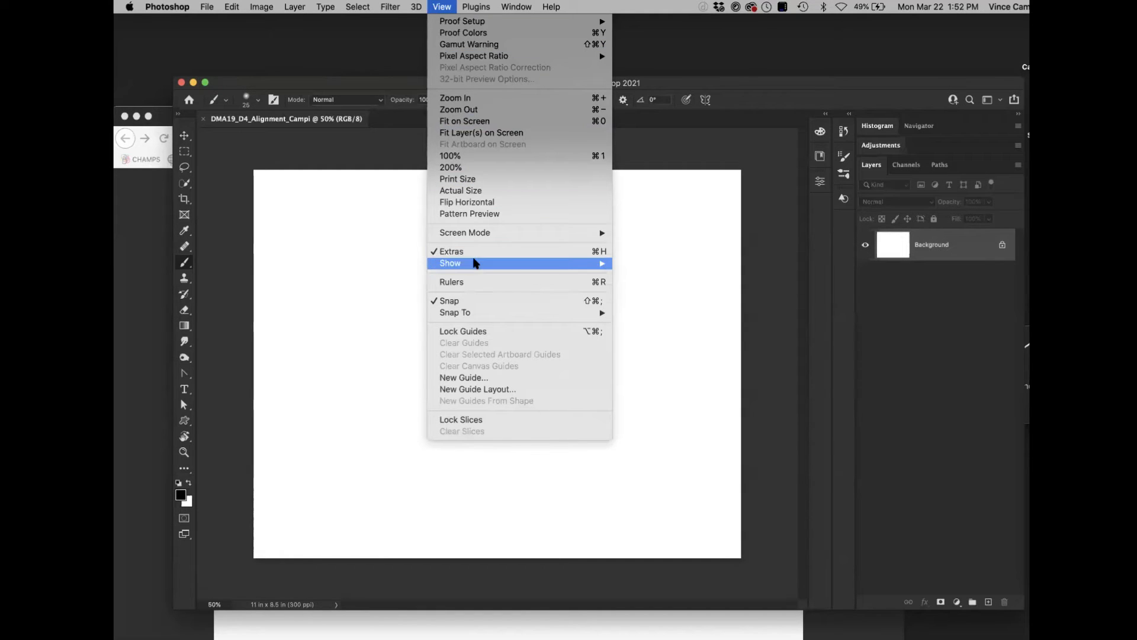
pyautogui.moveTo(472, 263)
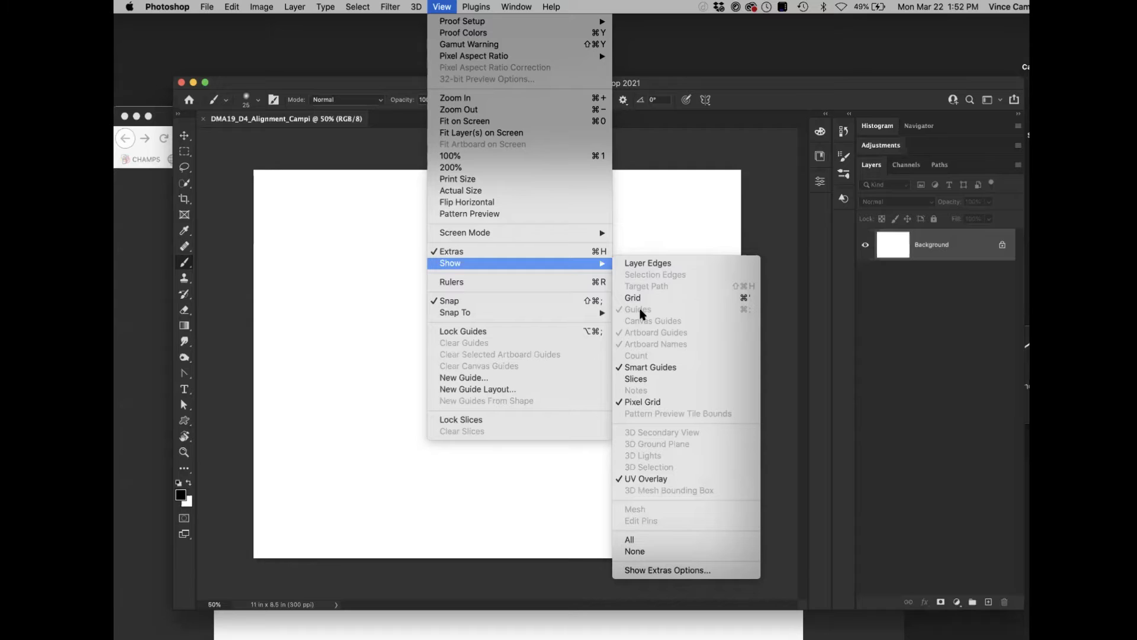
pyautogui.click(747, 98)
pyautogui.moveTo(729, 81); pyautogui.dragTo(681, 79)
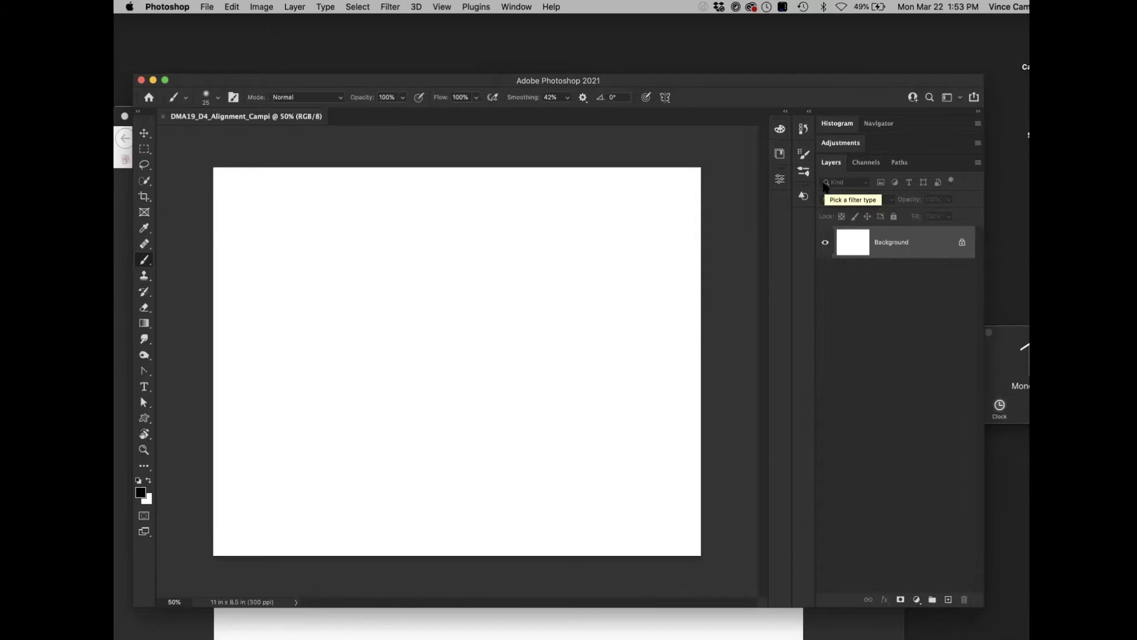
pyautogui.press('super+r')
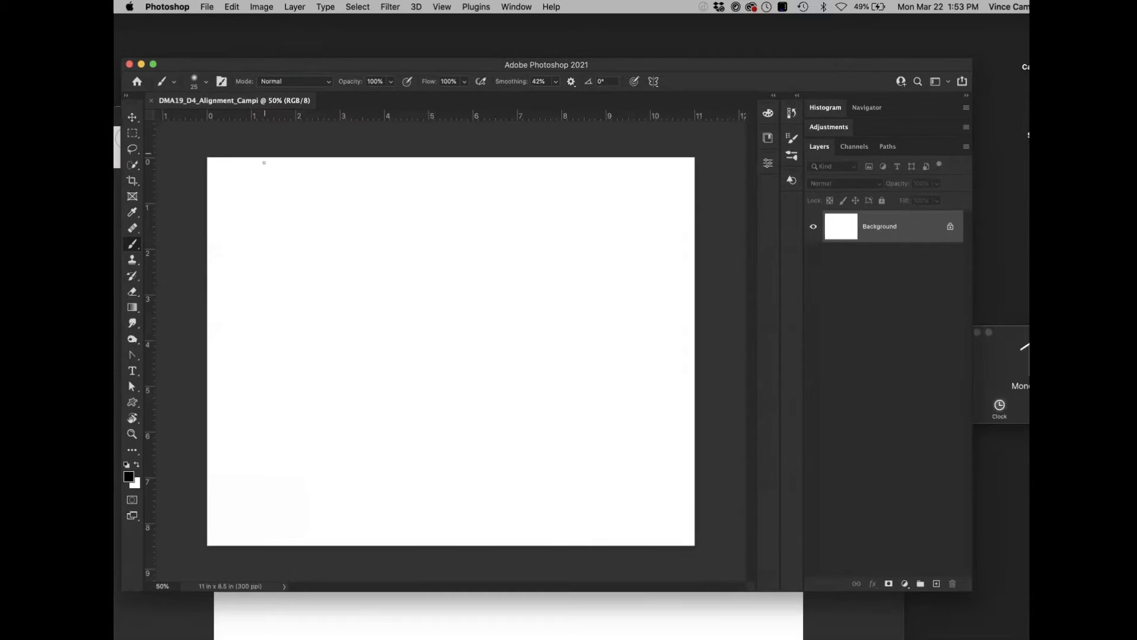
# - Switch to the Alignment document in Photopea and show the rulers around it
pyautogui.click(177, 621)
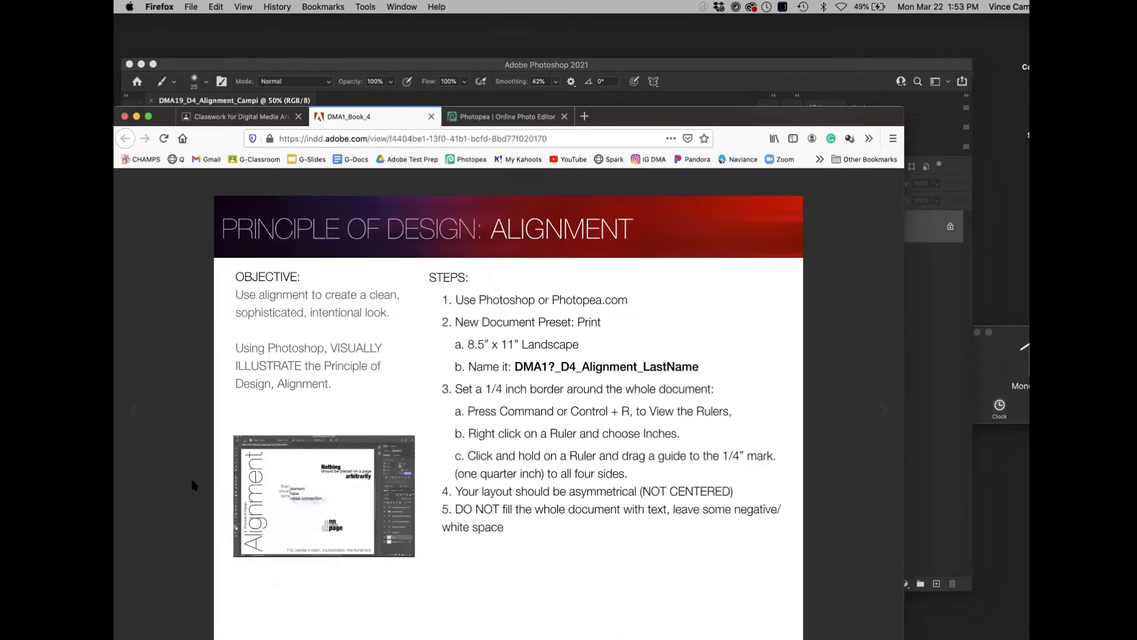
pyautogui.click(480, 118)
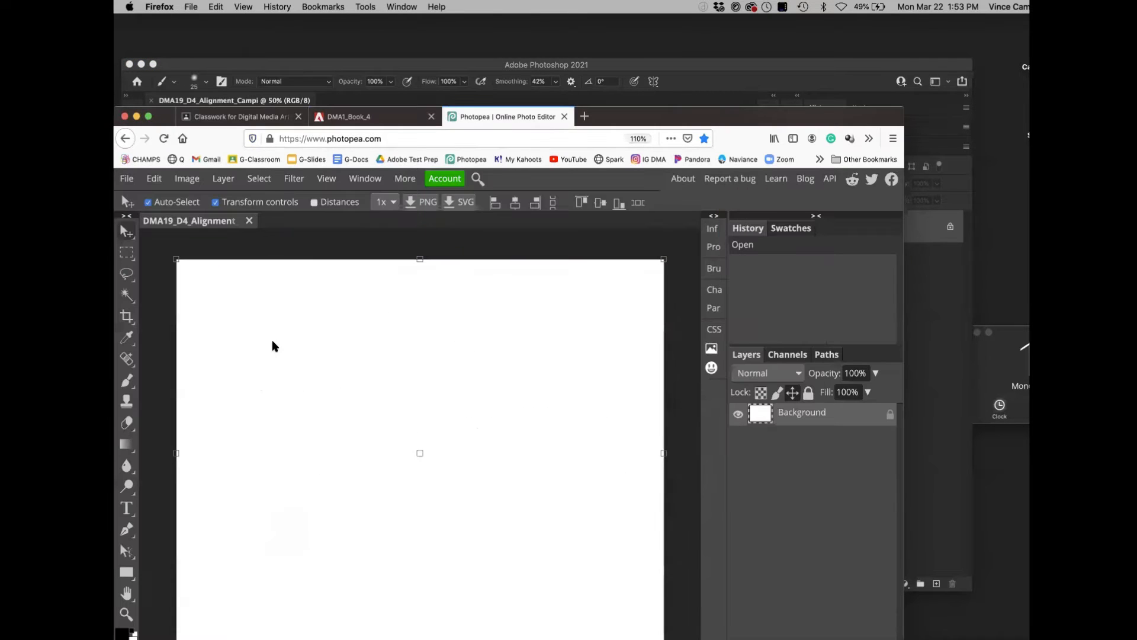
pyautogui.press('super+r')
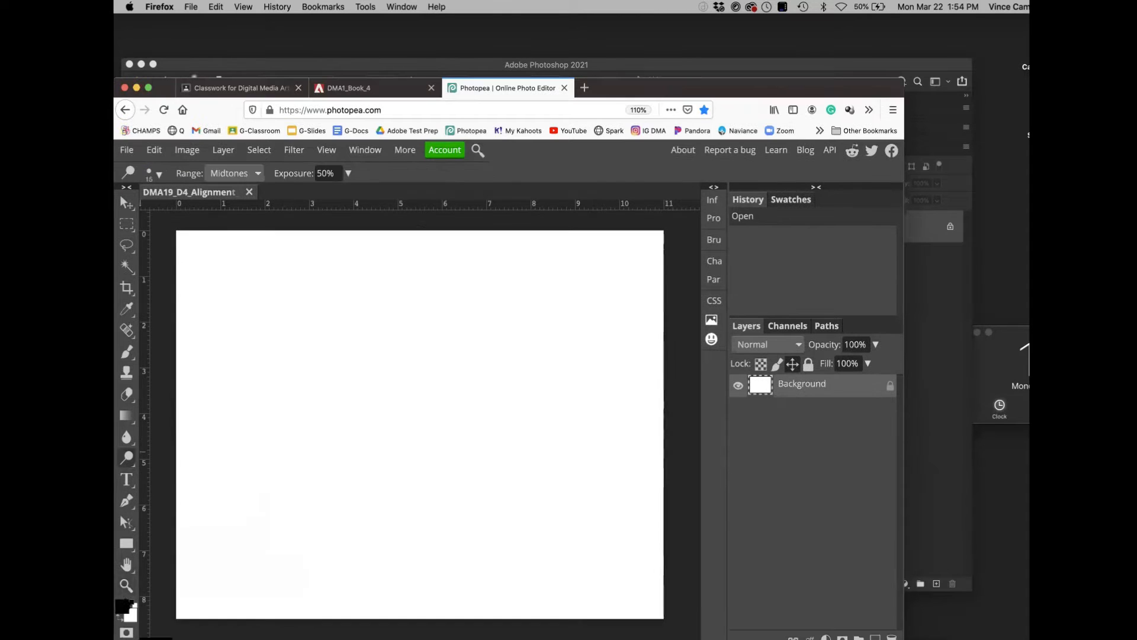
# - Place a horizontal guide about 0.2 in below the page's top edge and a vertical guide about 0.2 in inside its left edge
pyautogui.click(126, 586)
pyautogui.click(207, 272)
pyautogui.click(268, 341)
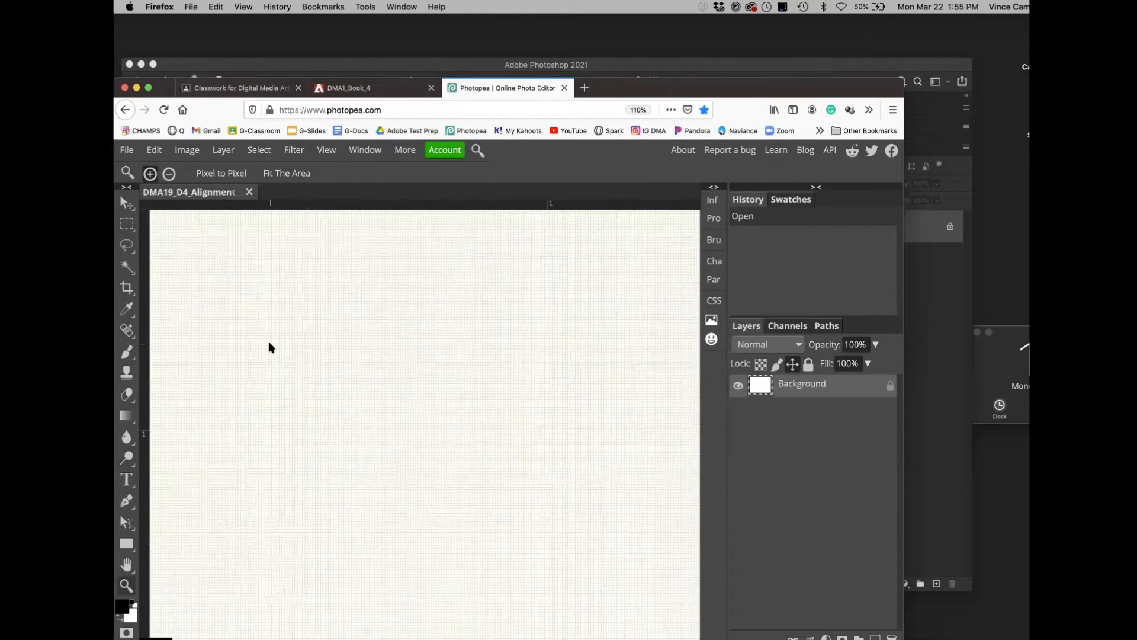
pyautogui.keyDown('alt'); pyautogui.click(266, 335); pyautogui.keyUp('alt')
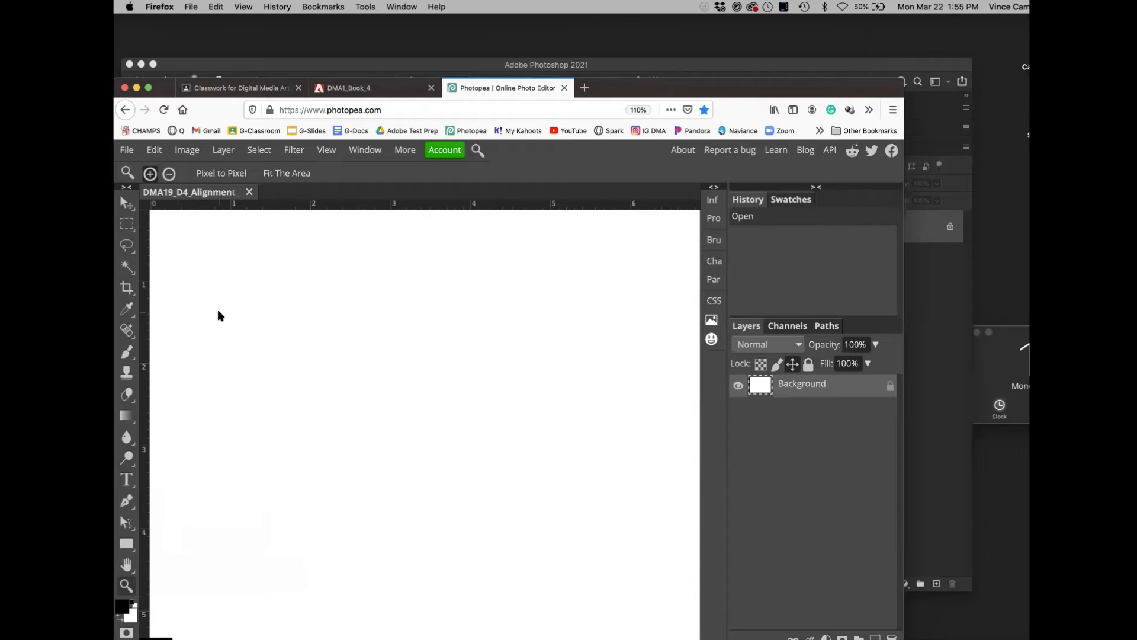
pyautogui.moveTo(178, 246); pyautogui.dragTo(195, 260)
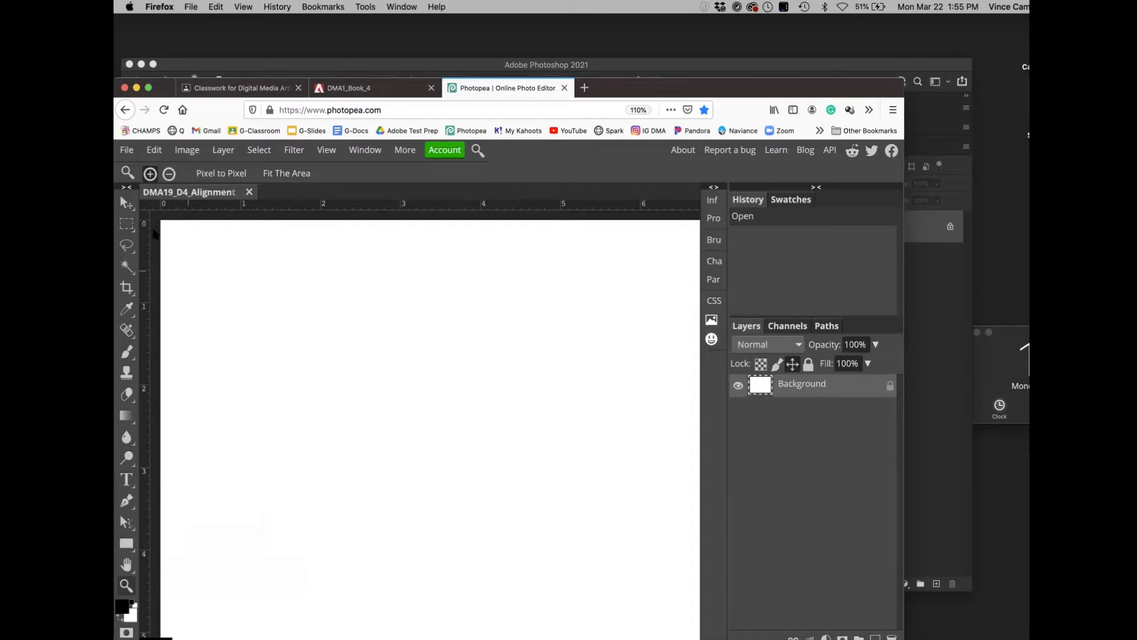
pyautogui.press('super+plus')
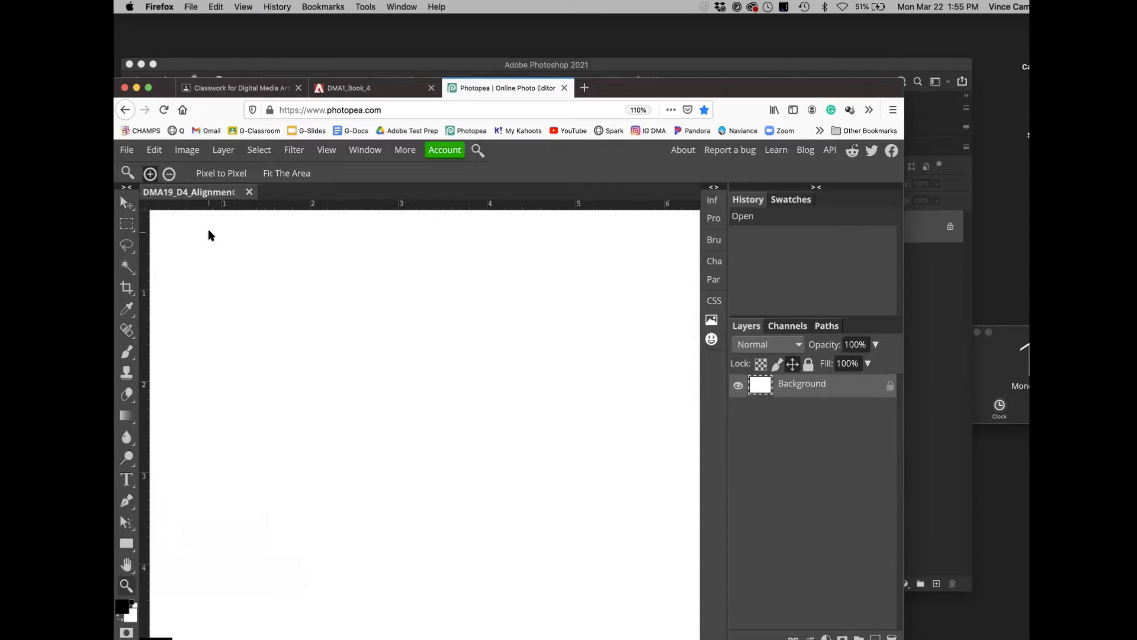
pyautogui.press('super+plus')
pyautogui.moveTo(186, 242); pyautogui.dragTo(501, 487)
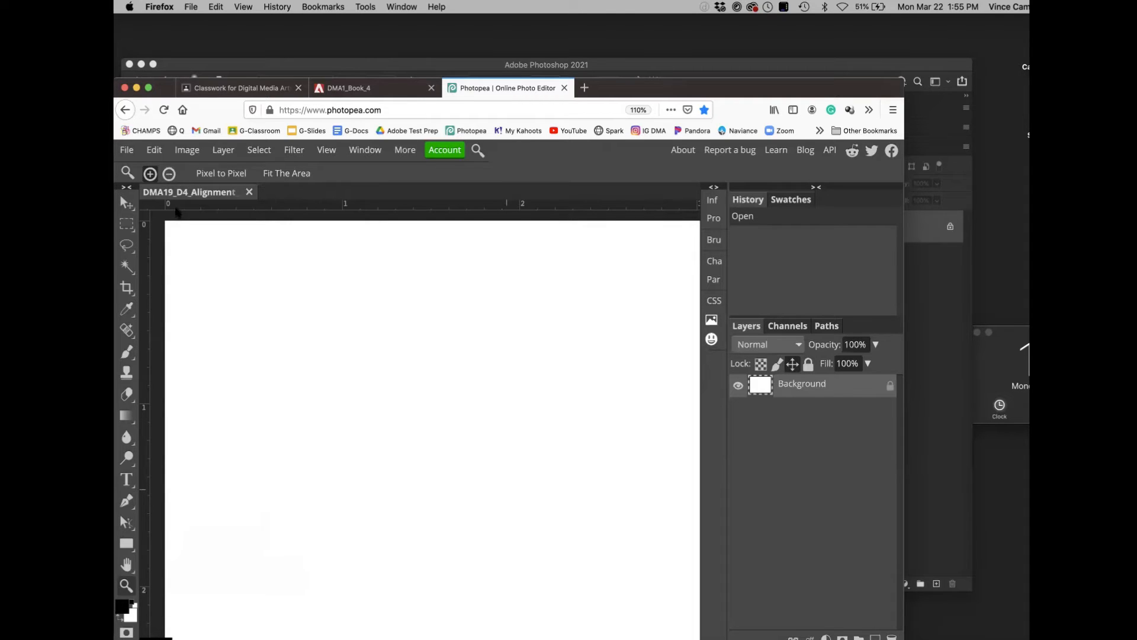
pyautogui.moveTo(203, 210); pyautogui.dragTo(195, 257)
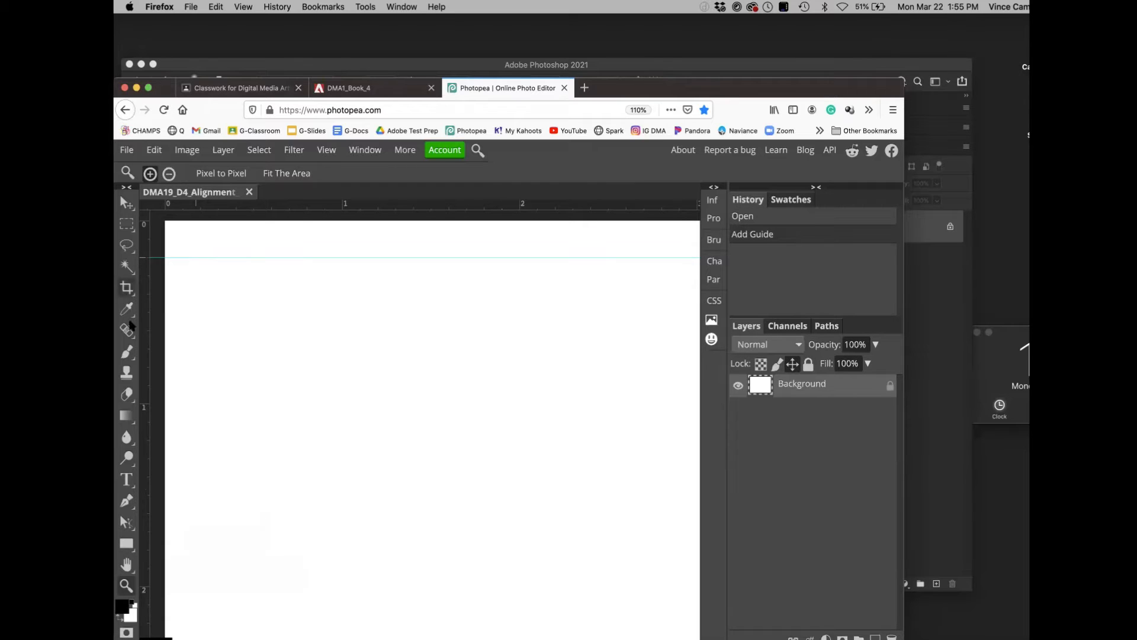
pyautogui.moveTo(142, 296); pyautogui.dragTo(200, 298)
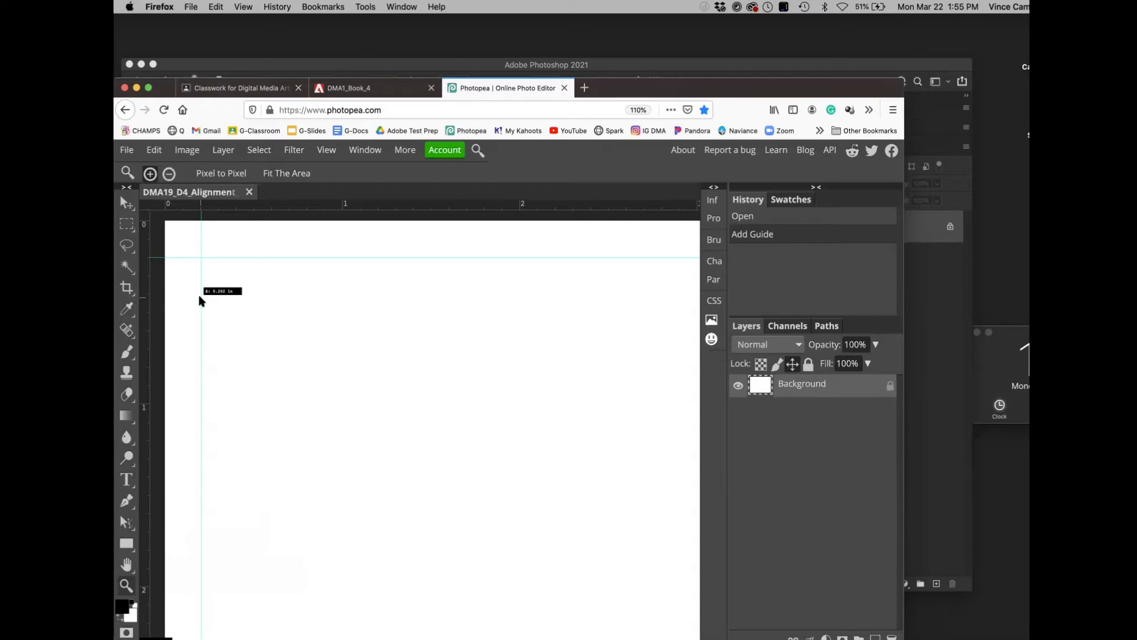
pyautogui.moveTo(199, 297); pyautogui.dragTo(199, 298)
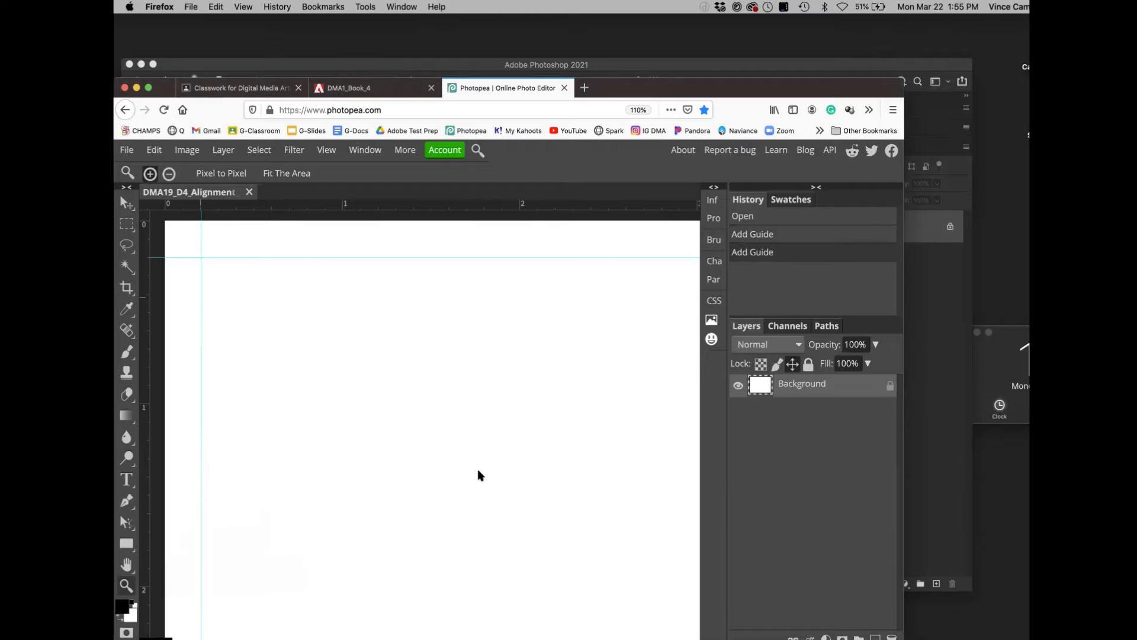
# - Add guides about 0.2 in inside the page's right and bottom edges, and fit the whole page in view
pyautogui.moveTo(549, 483); pyautogui.dragTo(330, 259)
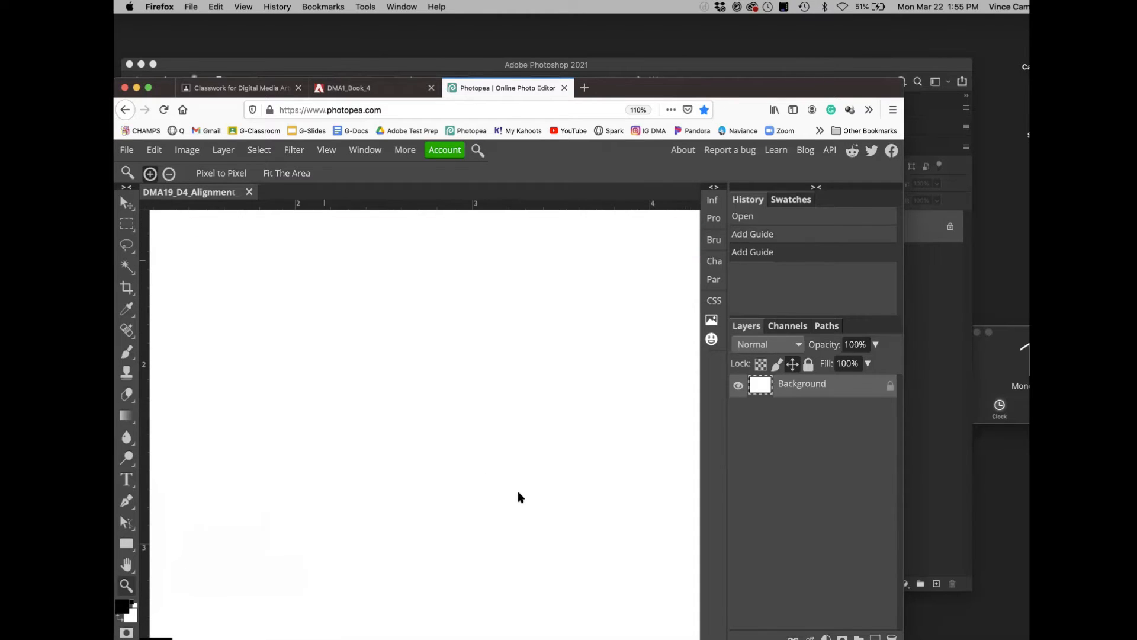
pyautogui.moveTo(526, 494); pyautogui.dragTo(350, 295)
pyautogui.moveTo(565, 518); pyautogui.dragTo(331, 315)
pyautogui.moveTo(543, 527); pyautogui.dragTo(287, 330)
pyautogui.moveTo(516, 529); pyautogui.dragTo(328, 339)
pyautogui.moveTo(574, 503); pyautogui.dragTo(269, 290)
pyautogui.moveTo(430, 348); pyautogui.dragTo(426, 427)
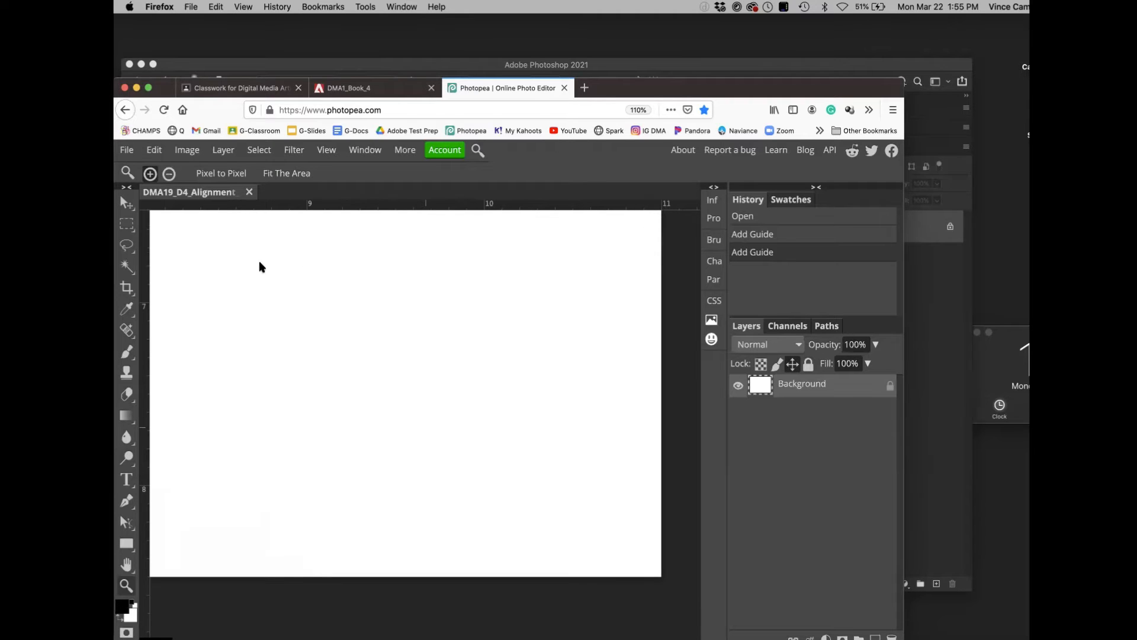
pyautogui.moveTo(144, 276); pyautogui.dragTo(627, 299)
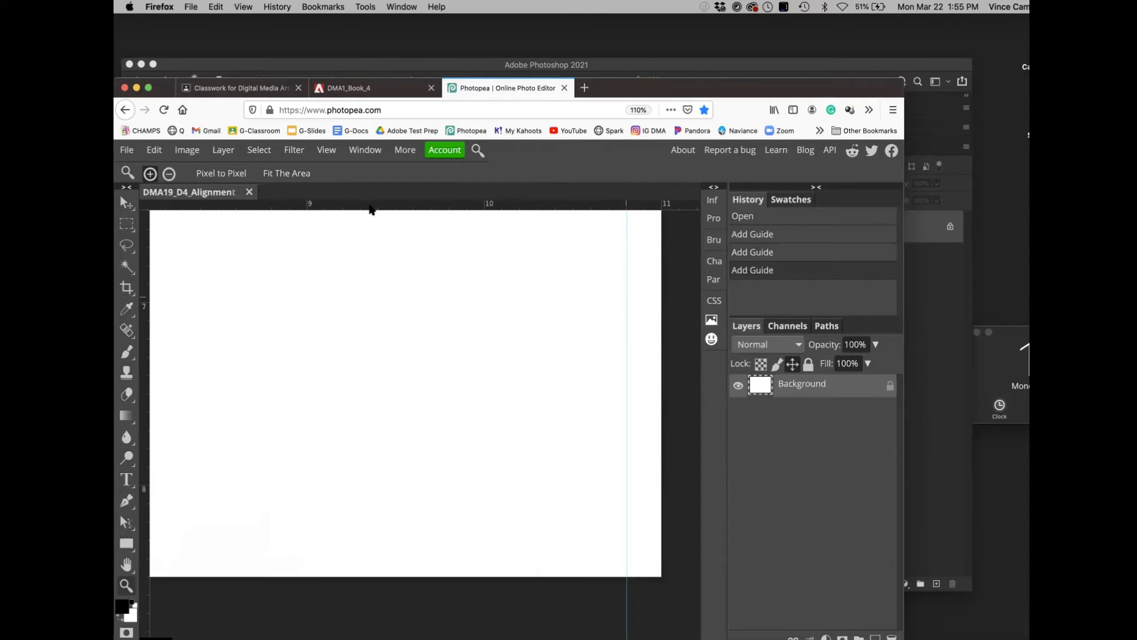
pyautogui.moveTo(372, 209); pyautogui.dragTo(377, 542)
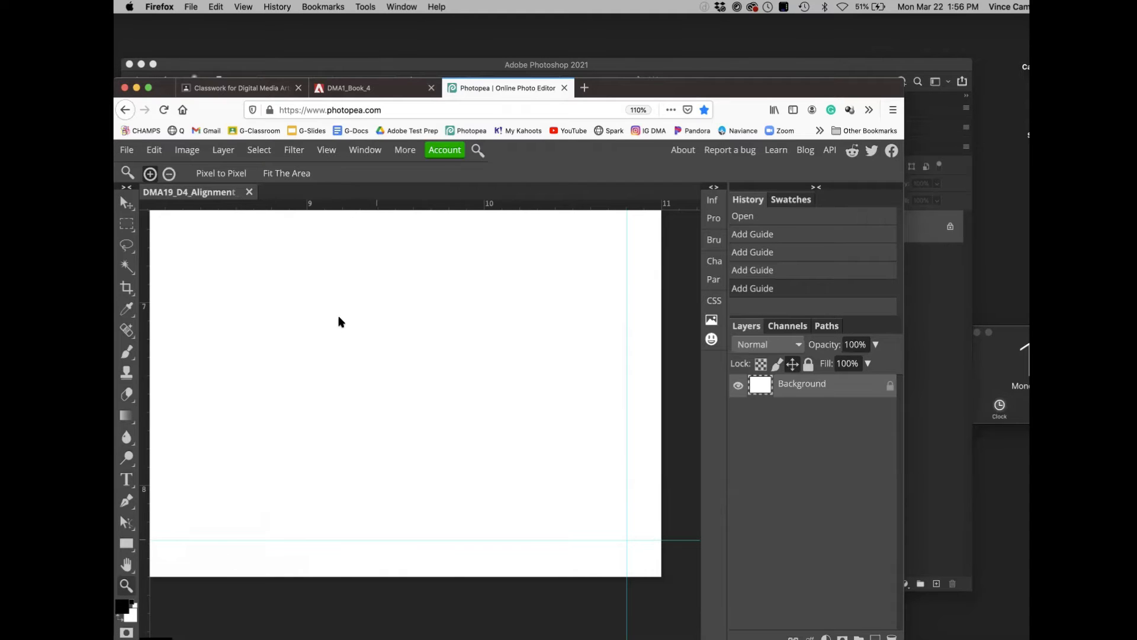
pyautogui.press('super+0')
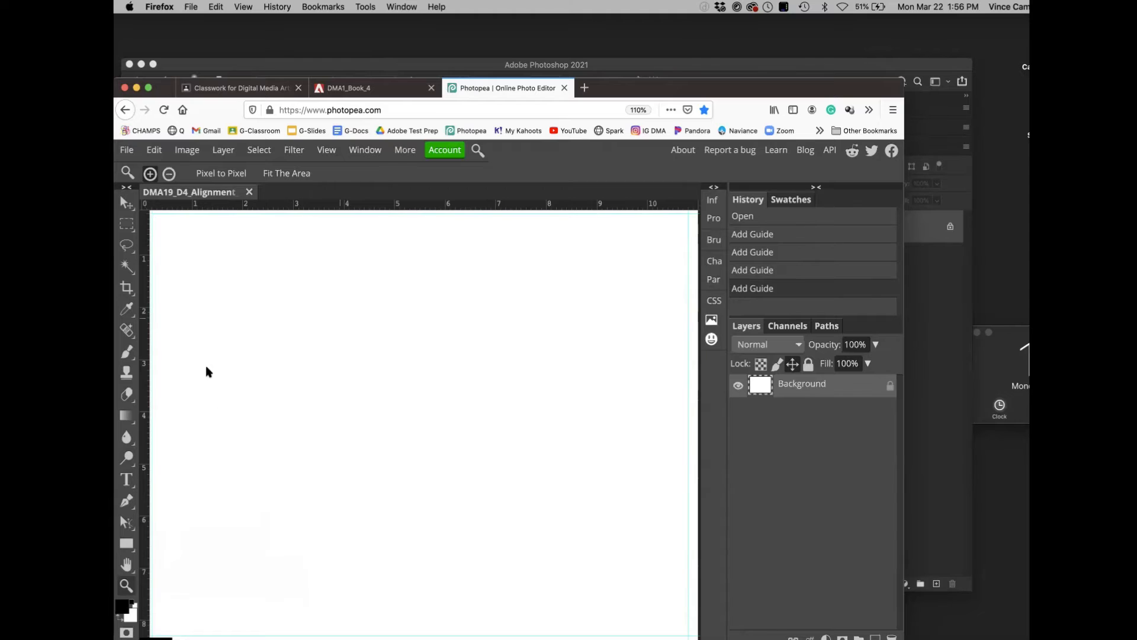
# - Switch to Photoshop and place guides 1/4 inch inside the top and left edges of the Alignment document
pyautogui.click(304, 67)
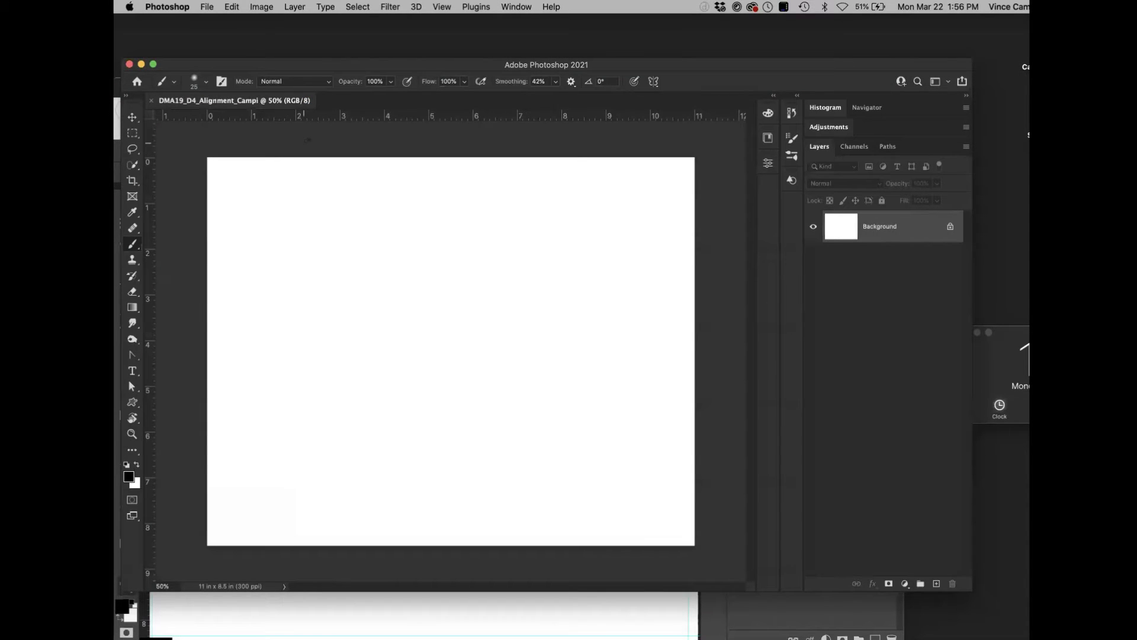
pyautogui.press('z')
pyautogui.moveTo(267, 224); pyautogui.dragTo(317, 297)
pyautogui.press('b')
pyautogui.moveTo(229, 176)
pyautogui.mouseDown()
pyautogui.moveTo(393, 401)
pyautogui.moveTo(342, 276)
pyautogui.mouseUp()
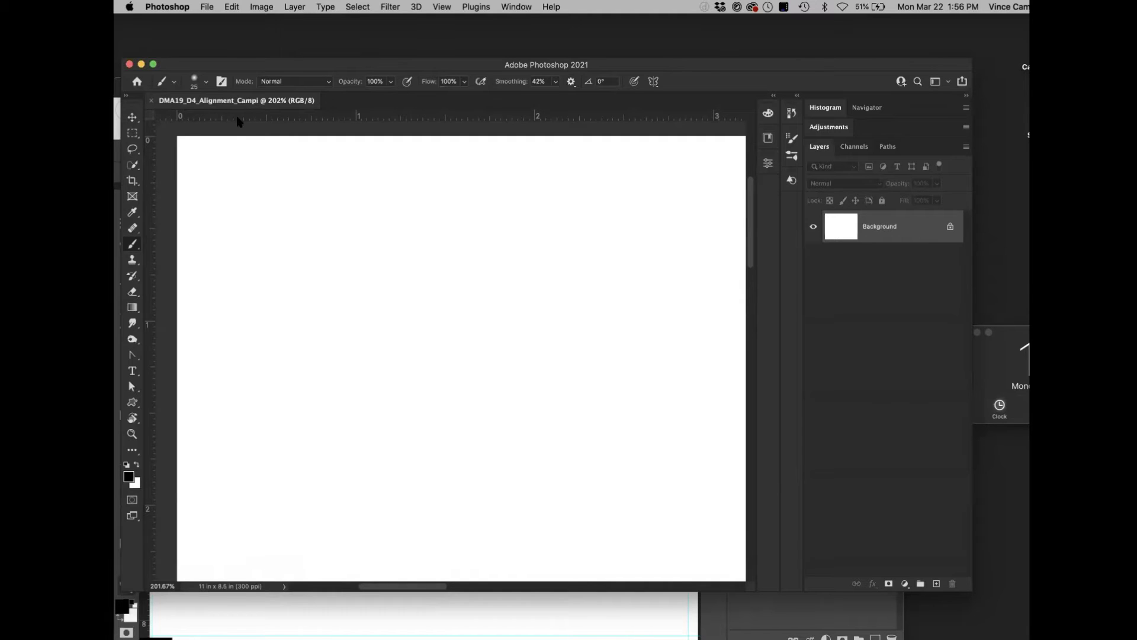
pyautogui.moveTo(237, 119); pyautogui.dragTo(233, 181)
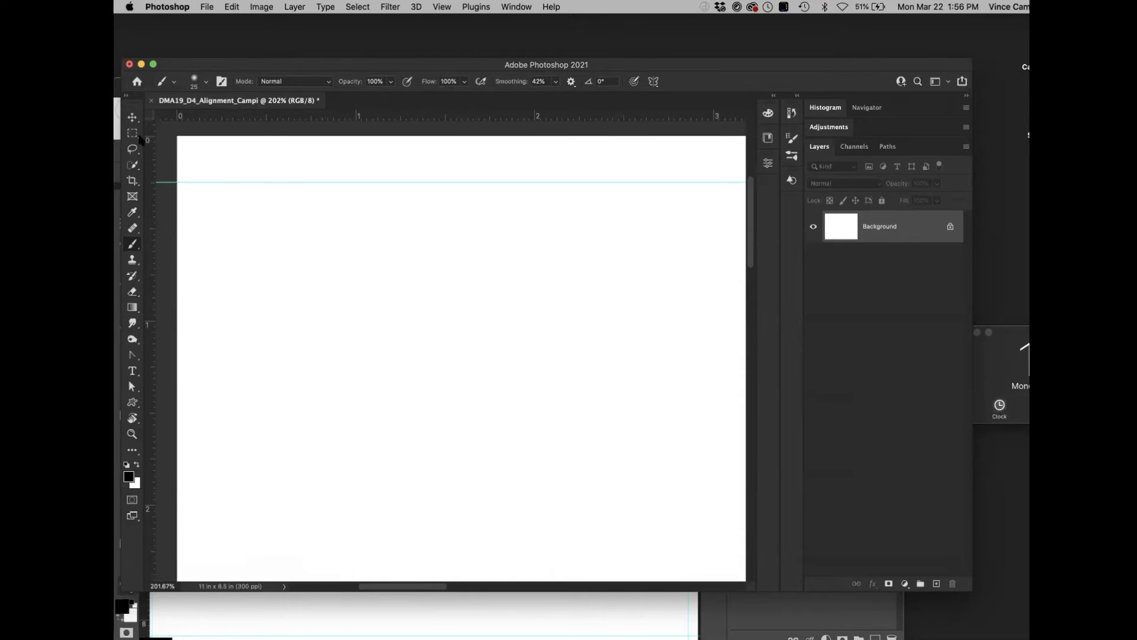
pyautogui.click(132, 116)
pyautogui.moveTo(150, 247); pyautogui.dragTo(222, 245)
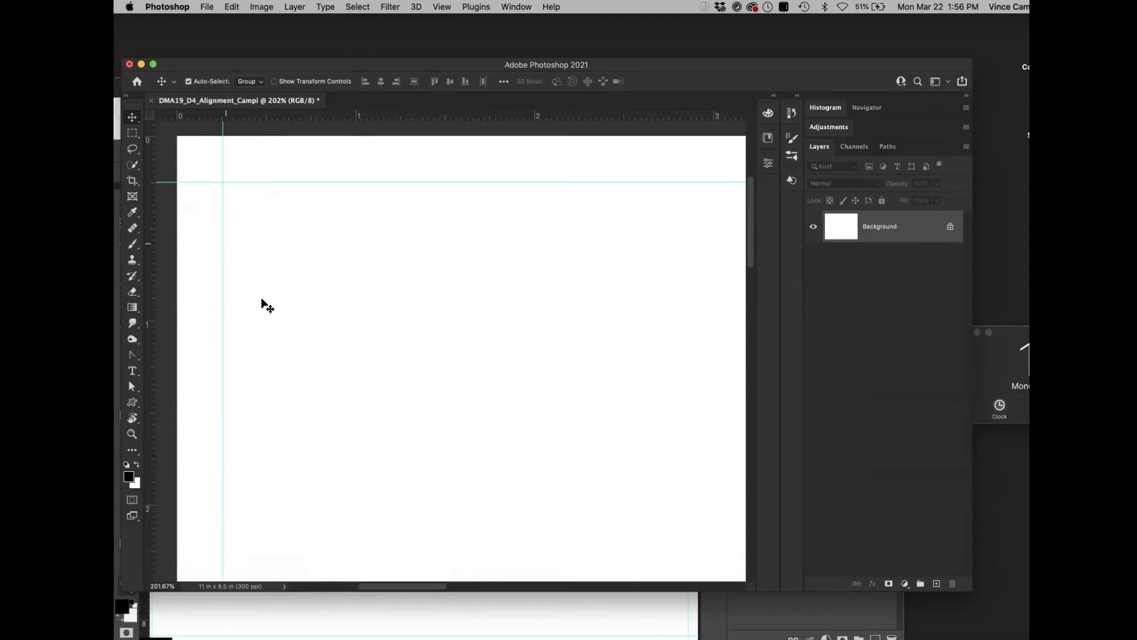
# - Add guides 1/4 inch inside the document's right and bottom edges, and fit the whole page in view
pyautogui.press('space')
pyautogui.moveTo(582, 429); pyautogui.dragTo(336, 163)
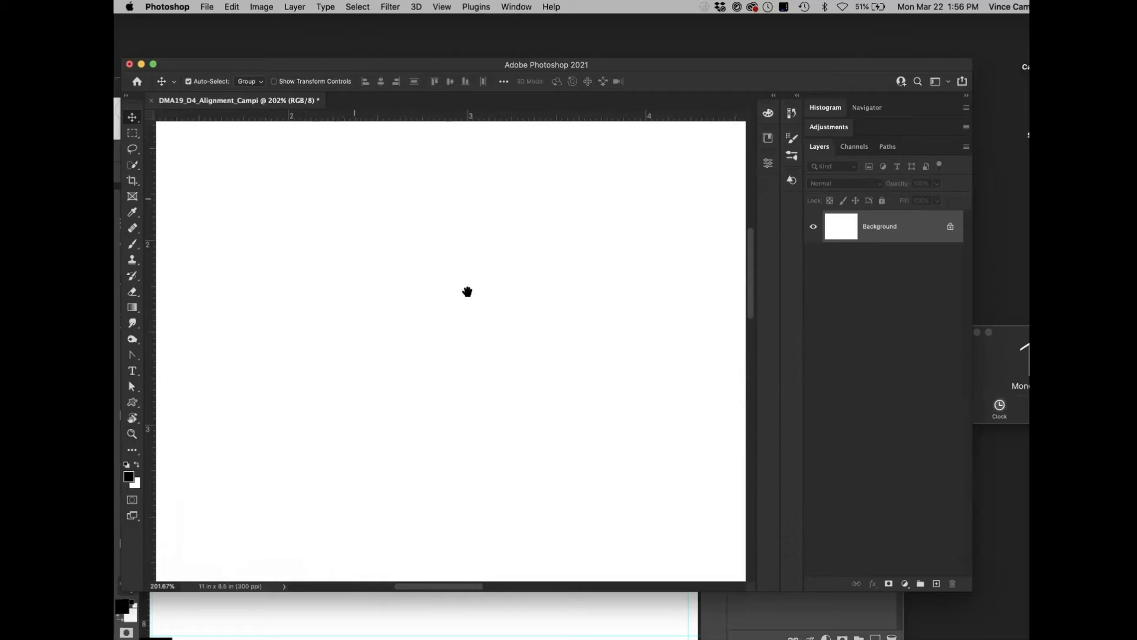
pyautogui.moveTo(604, 394); pyautogui.dragTo(300, 155)
pyautogui.moveTo(571, 429); pyautogui.dragTo(323, 222)
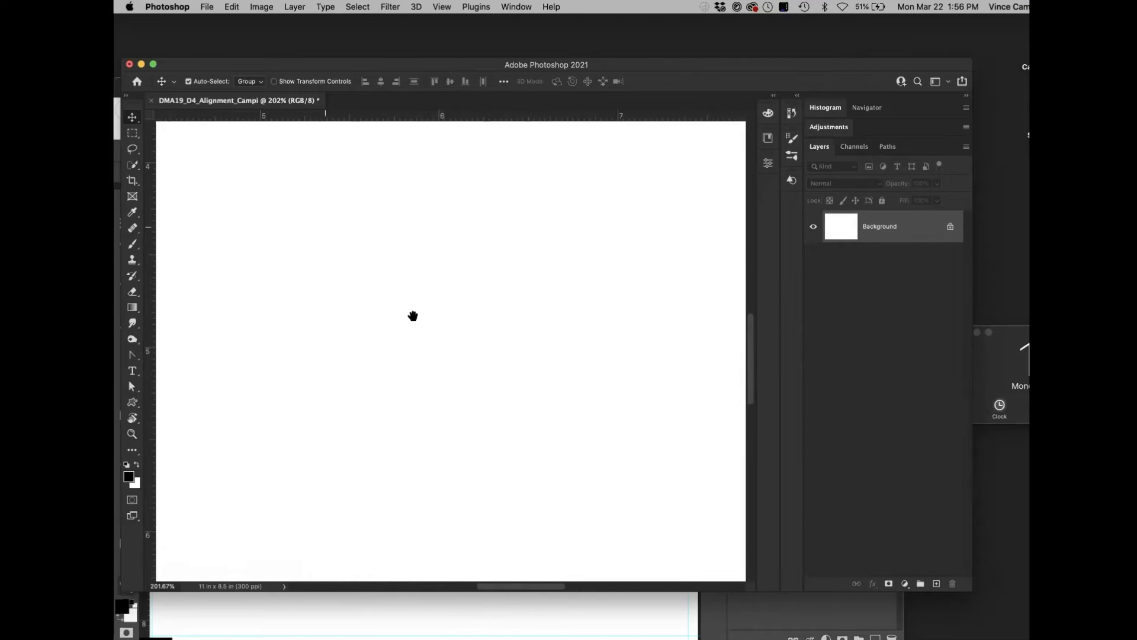
pyautogui.moveTo(594, 468); pyautogui.dragTo(329, 243)
pyautogui.moveTo(596, 425); pyautogui.dragTo(330, 230)
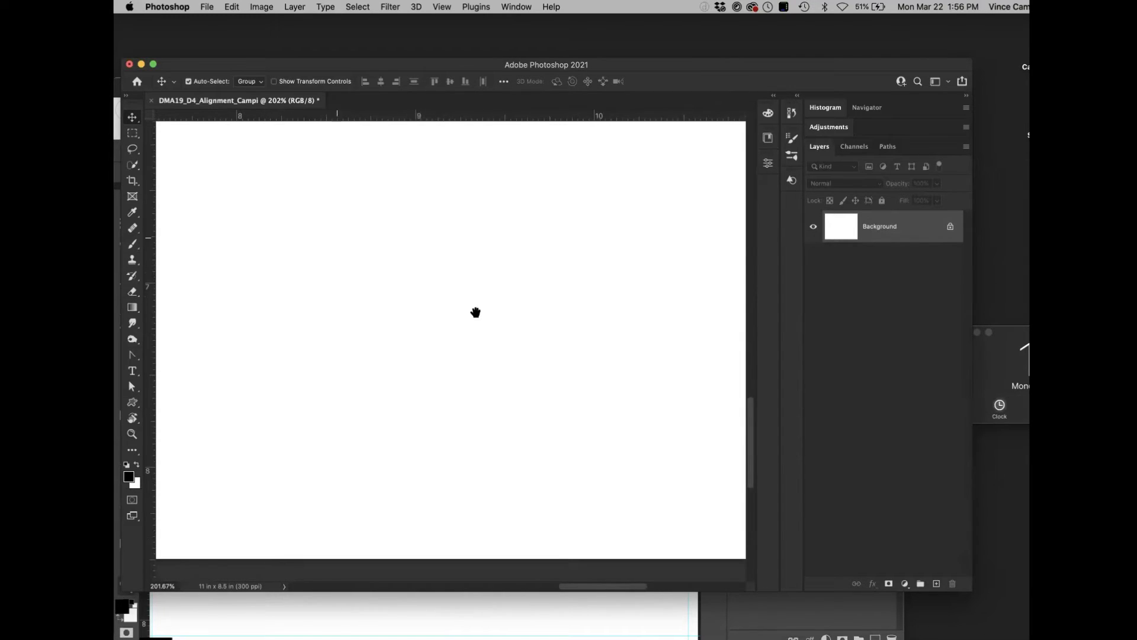
pyautogui.moveTo(570, 352); pyautogui.dragTo(289, 292)
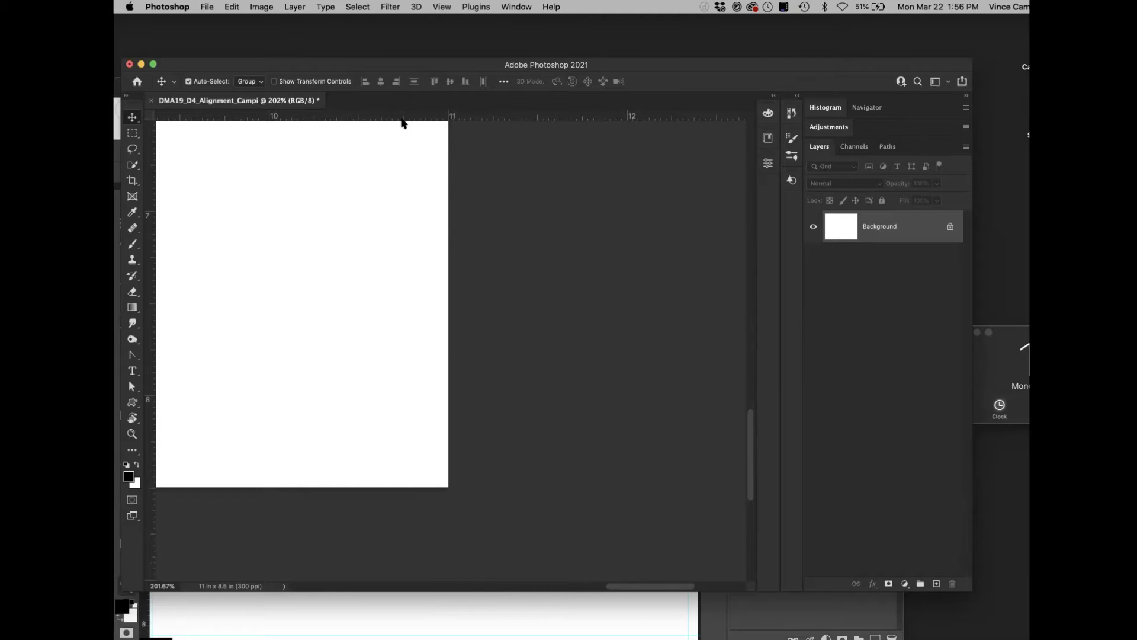
pyautogui.moveTo(152, 200); pyautogui.dragTo(403, 189)
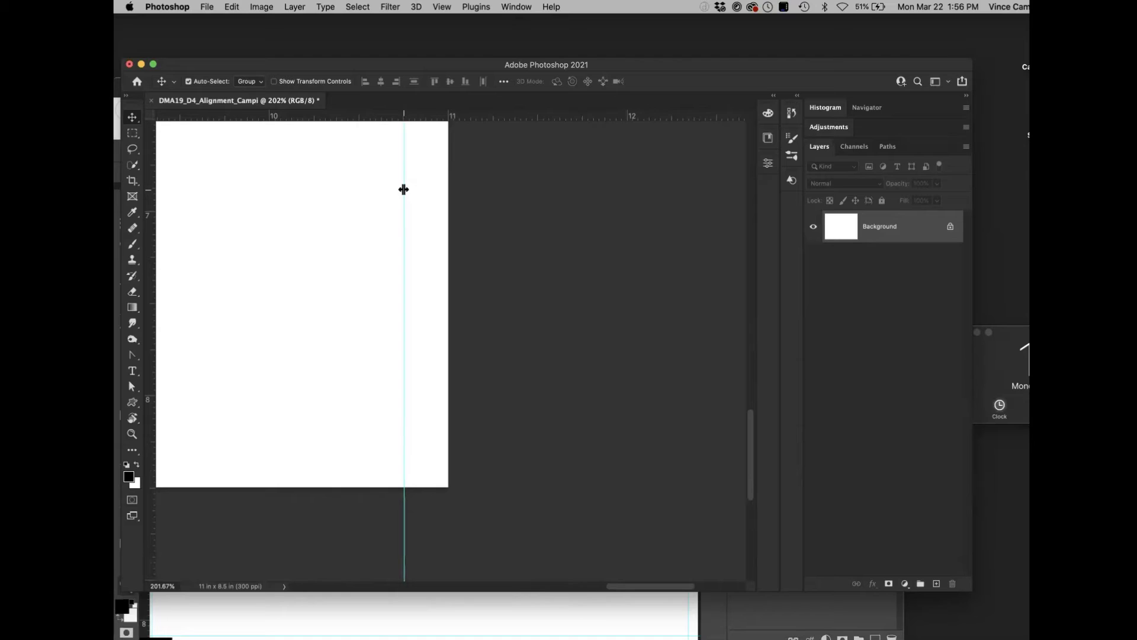
pyautogui.moveTo(346, 119); pyautogui.dragTo(342, 441)
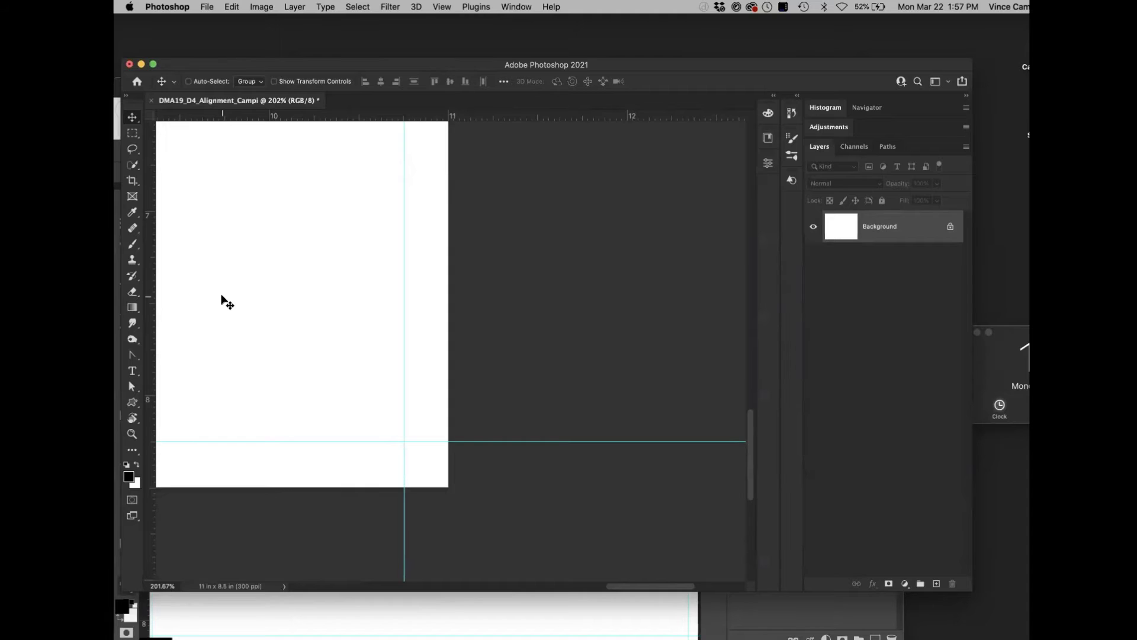
pyautogui.press('super+0')
pyautogui.press('super+s')
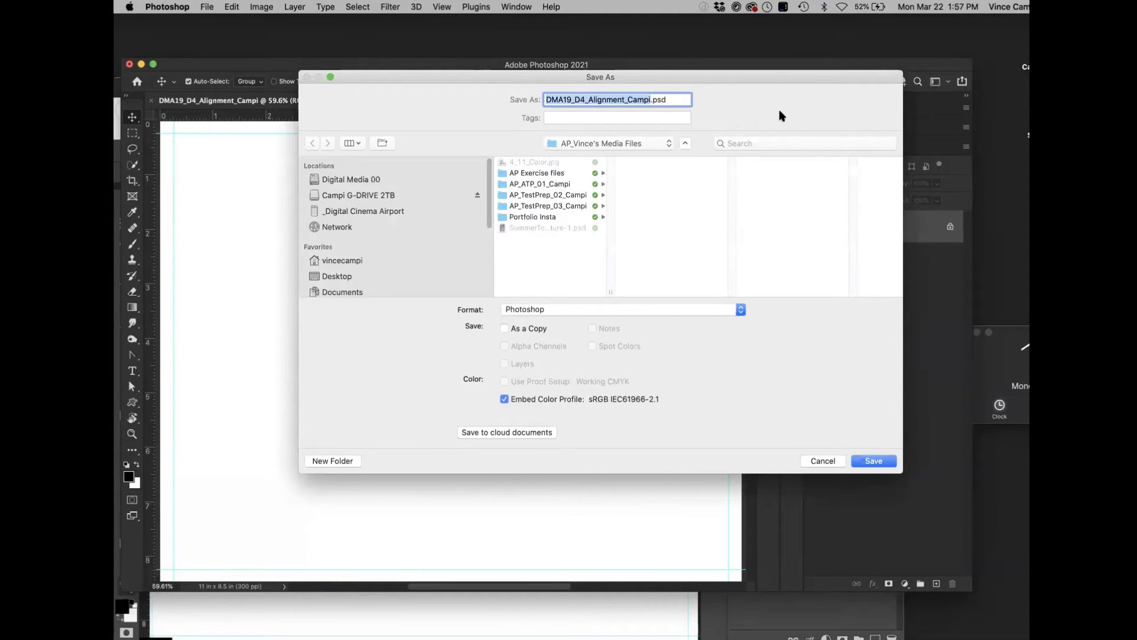
pyautogui.moveTo(748, 76); pyautogui.dragTo(675, 101)
pyautogui.click(748, 486)
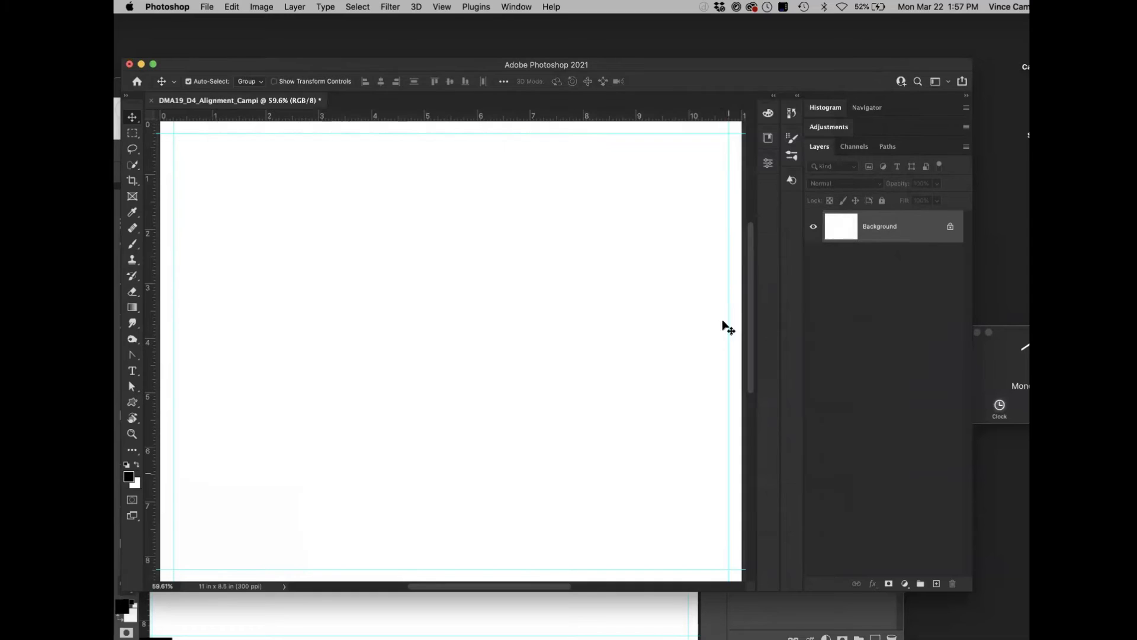
# - Return to the DMA1_Book_4 assignment in the browser and turn to the next page, with steps 6 to 11
pyautogui.moveTo(233, 67); pyautogui.dragTo(523, 174)
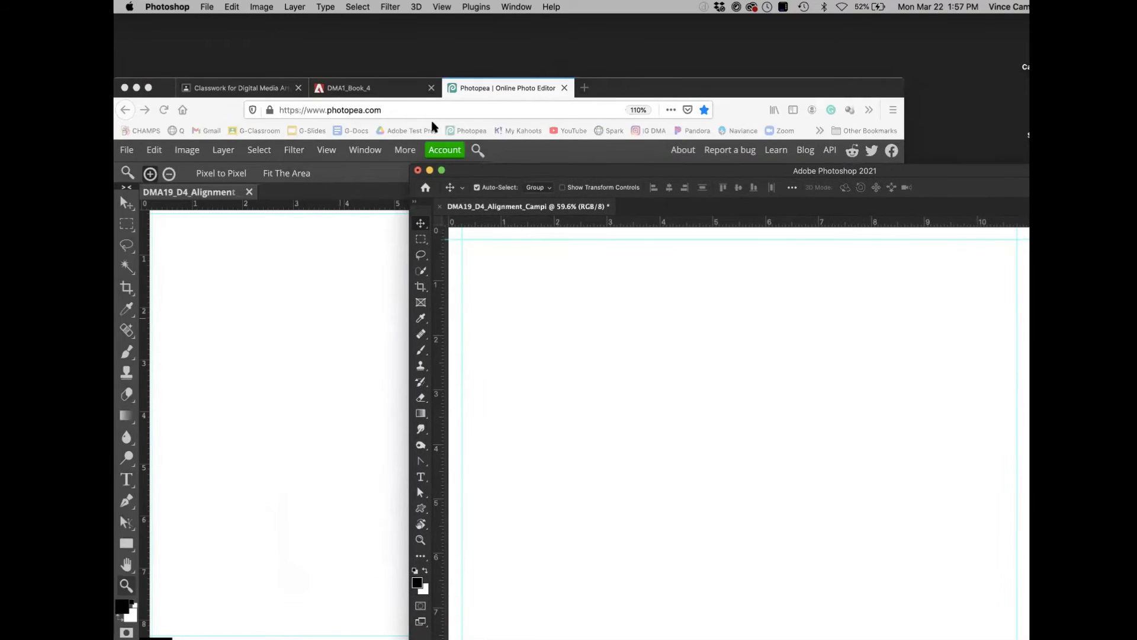
pyautogui.moveTo(651, 93)
pyautogui.mouseDown()
pyautogui.moveTo(651, 71)
pyautogui.moveTo(652, 84)
pyautogui.mouseUp()
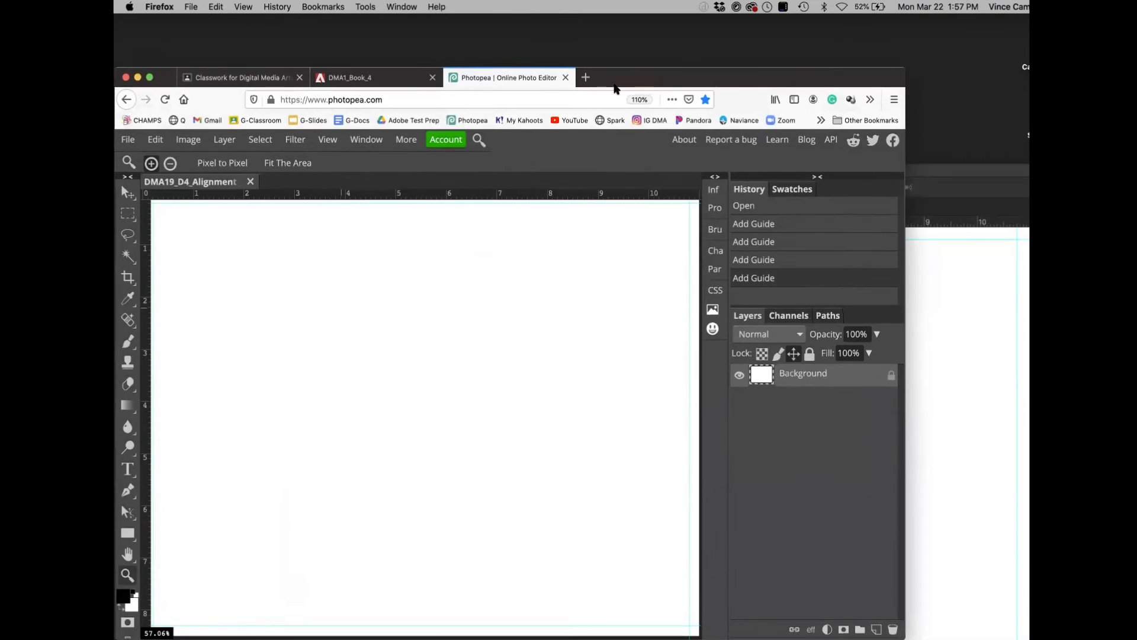
pyautogui.click(349, 77)
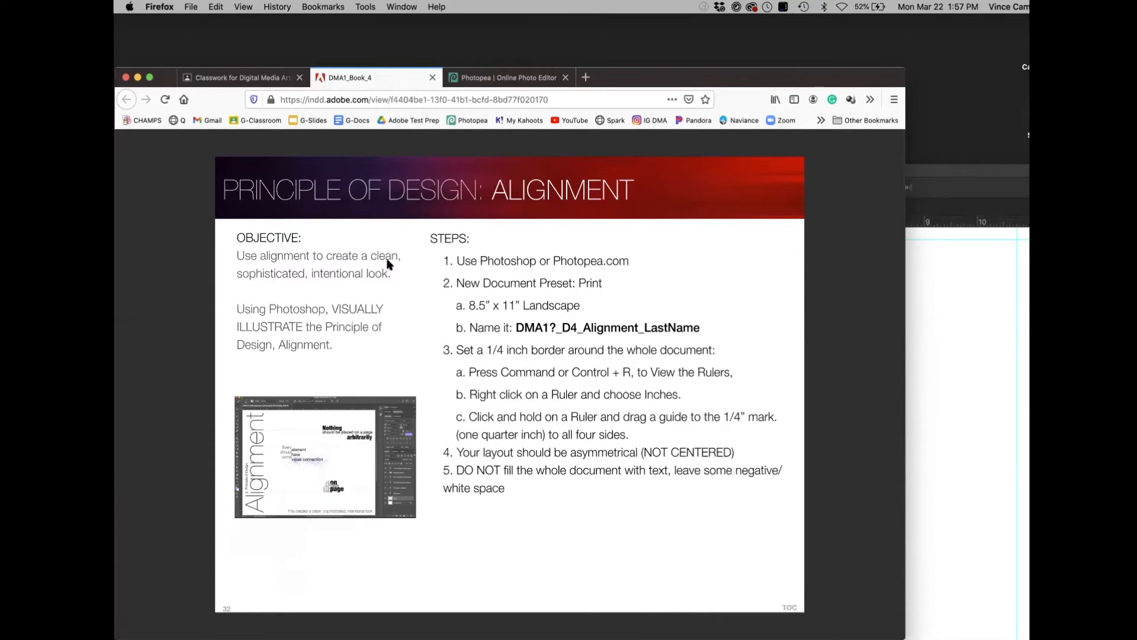
pyautogui.click(884, 372)
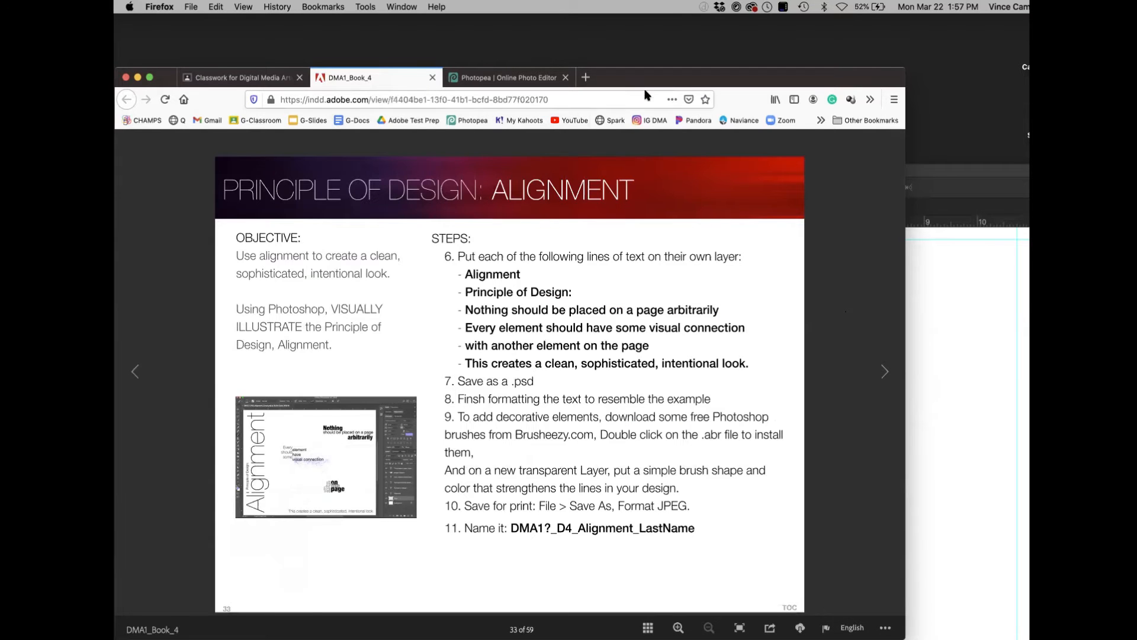
# - Arrange the browser and Photoshop windows so the text lines to copy stay readable above the Photoshop document
pyautogui.moveTo(650, 79); pyautogui.dragTo(448, 31)
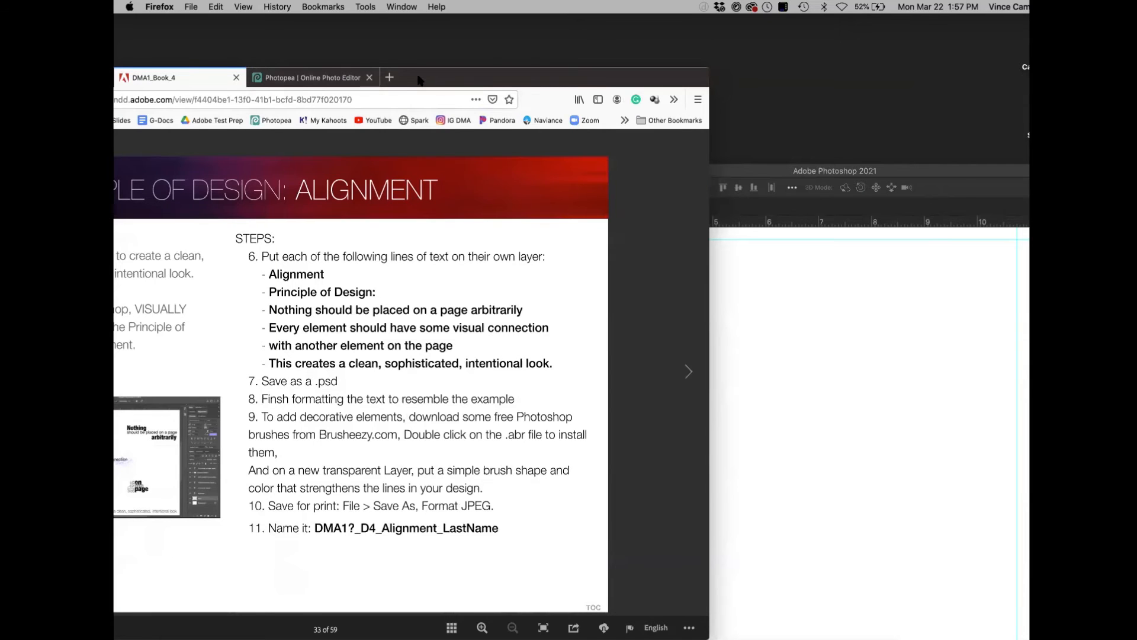
pyautogui.moveTo(421, 80); pyautogui.dragTo(394, 48)
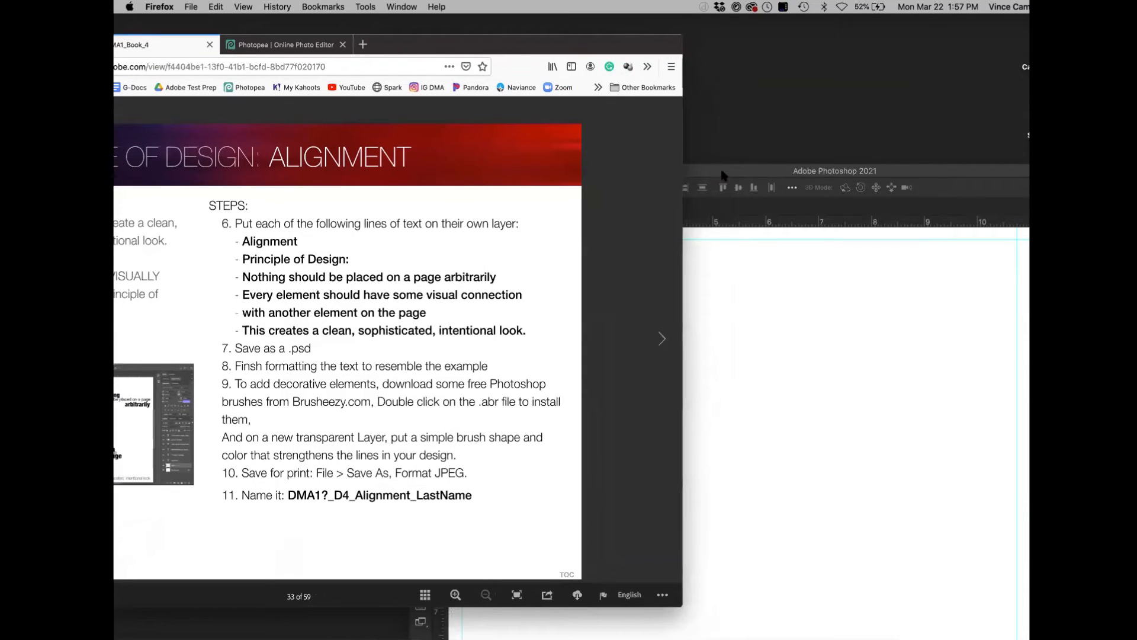
pyautogui.moveTo(723, 175); pyautogui.dragTo(794, 199)
pyautogui.moveTo(789, 200); pyautogui.dragTo(505, 346)
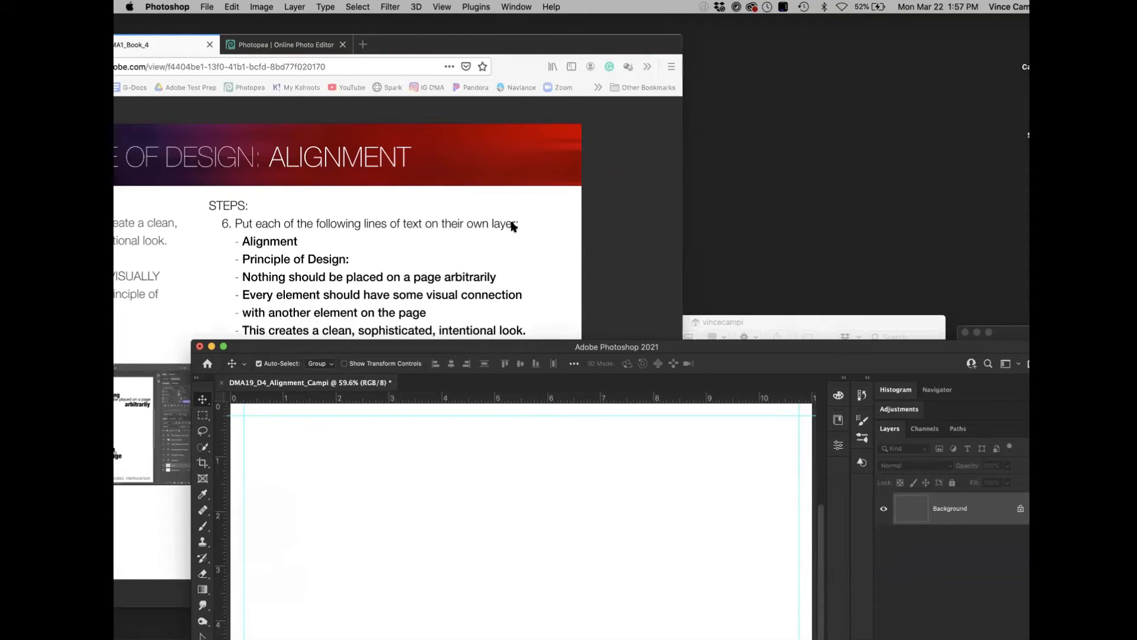
# - Reposition the Photoshop window so the whole Alignment page shows, and choose the Horizontal Type tool
pyautogui.moveTo(478, 342); pyautogui.dragTo(490, 107)
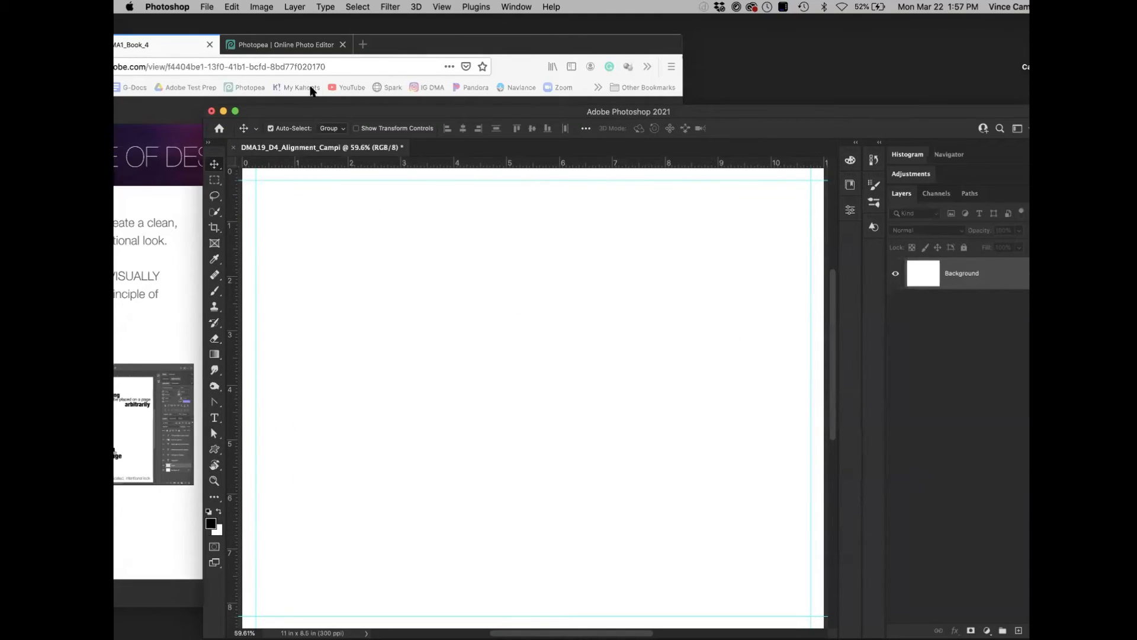
pyautogui.moveTo(285, 114); pyautogui.dragTo(215, 104)
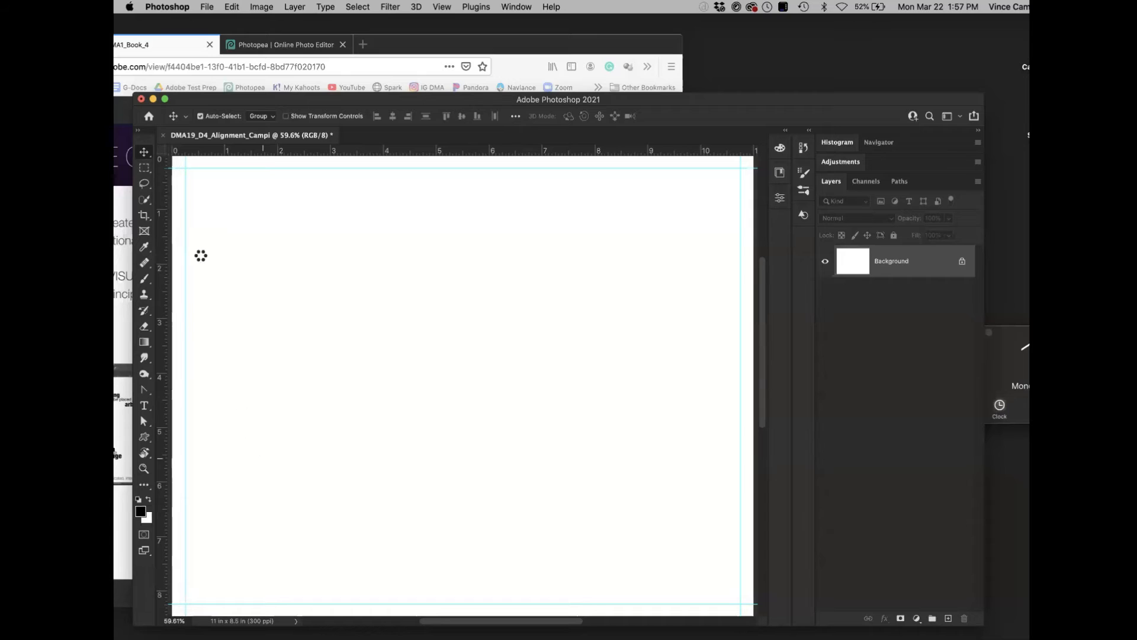
pyautogui.press('t')
pyautogui.rightClick(145, 406)
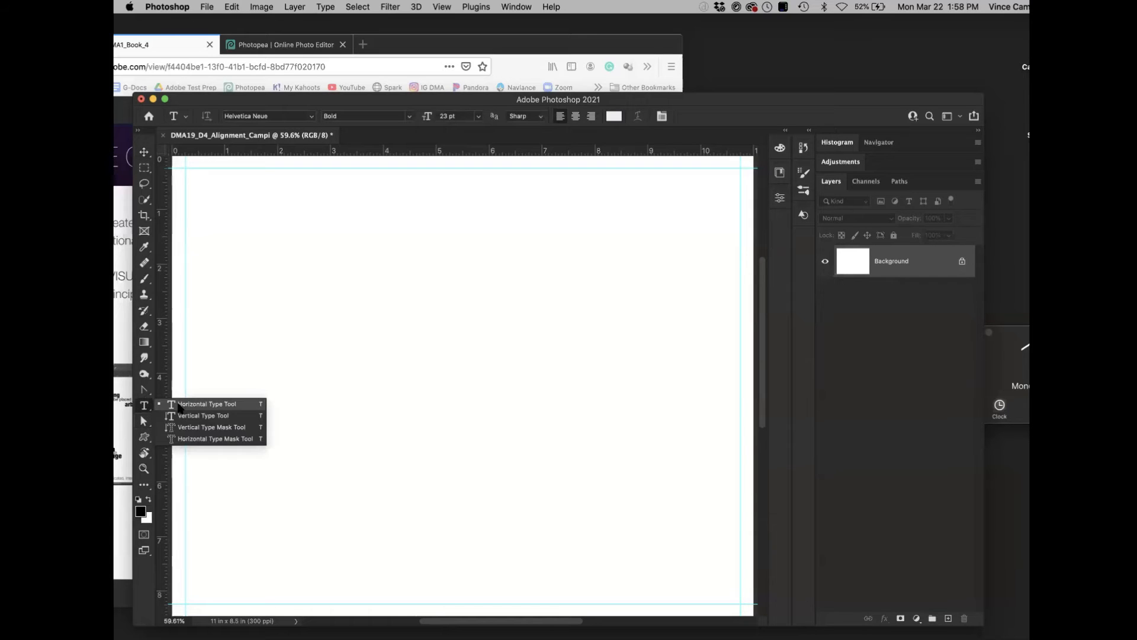
pyautogui.click(178, 407)
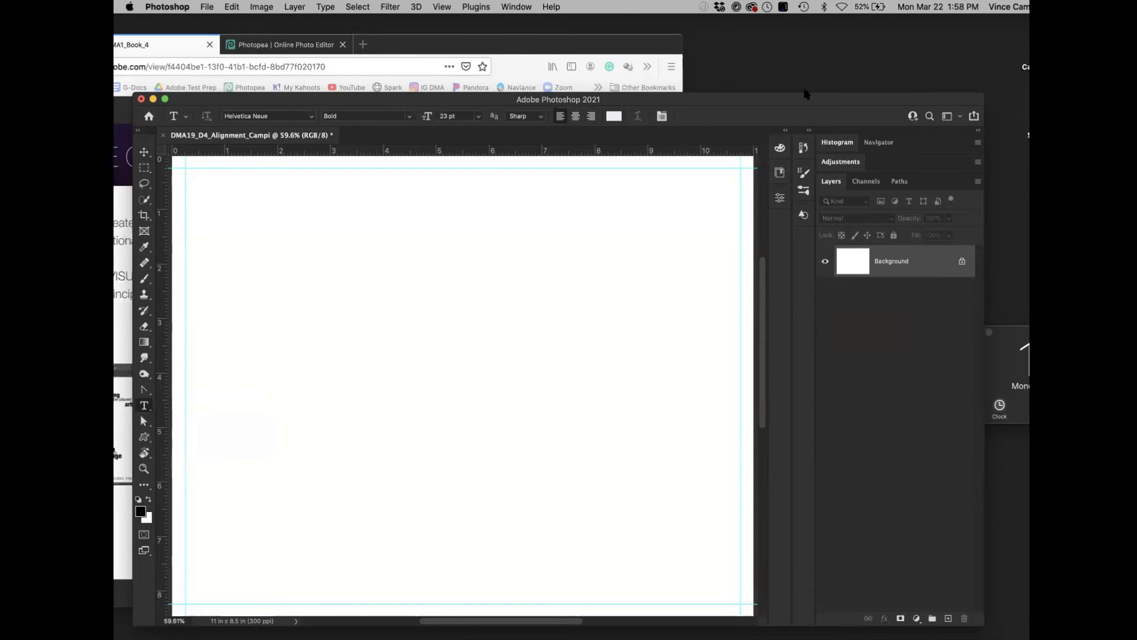
# - Switch to the second custom workspace, which includes the character settings, and set the Helvetica Neue font style to Thin
pyautogui.moveTo(706, 94); pyautogui.dragTo(586, 104)
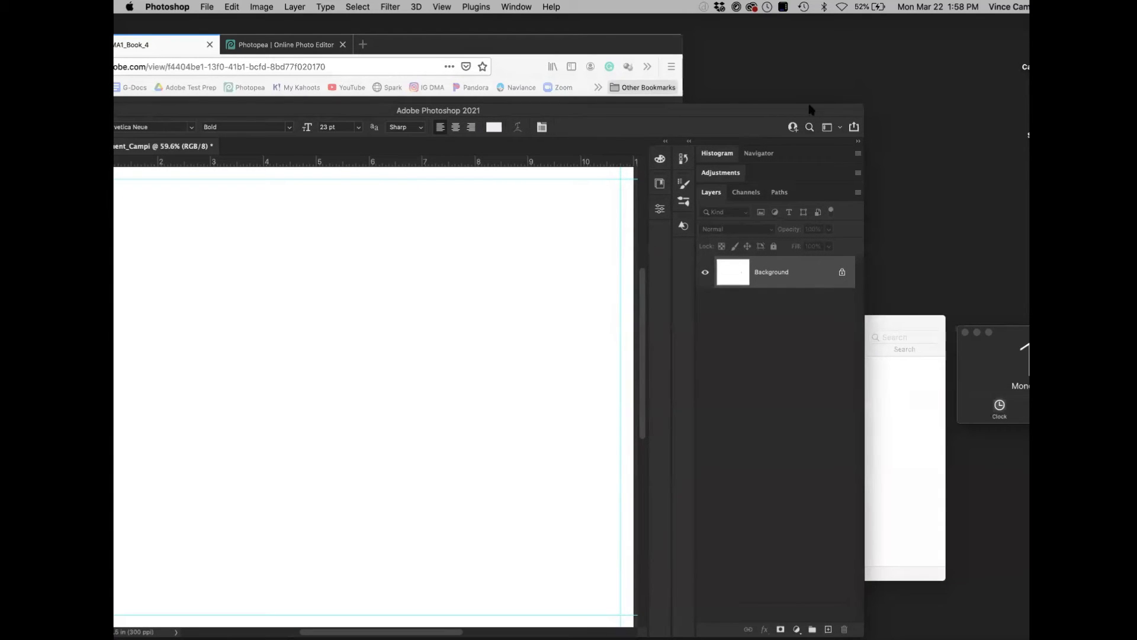
pyautogui.click(840, 127)
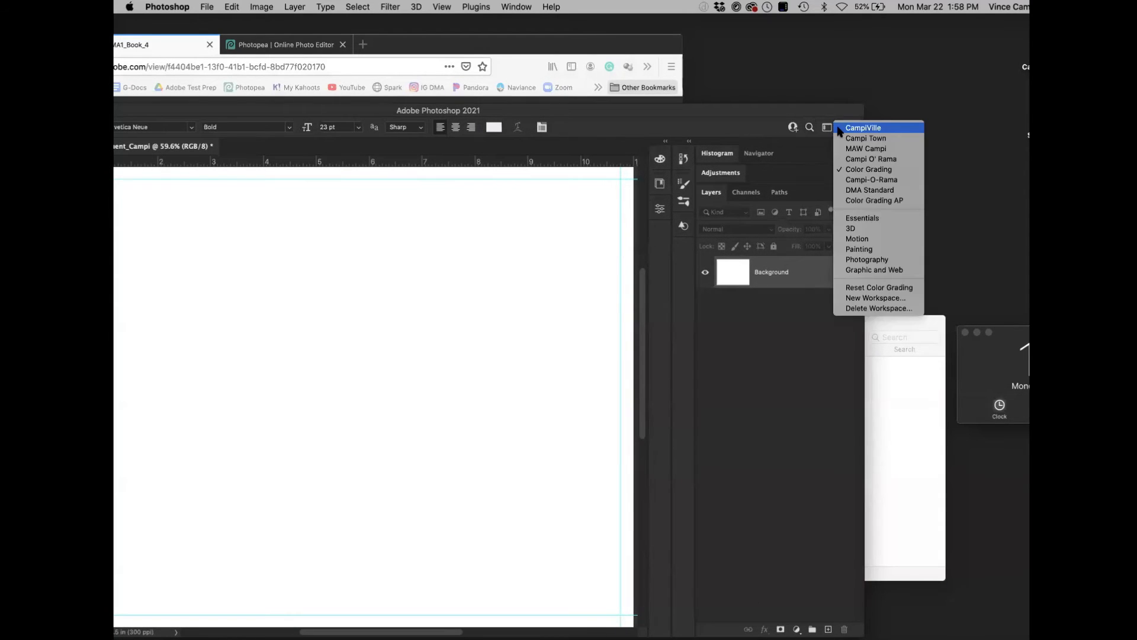
pyautogui.click(866, 139)
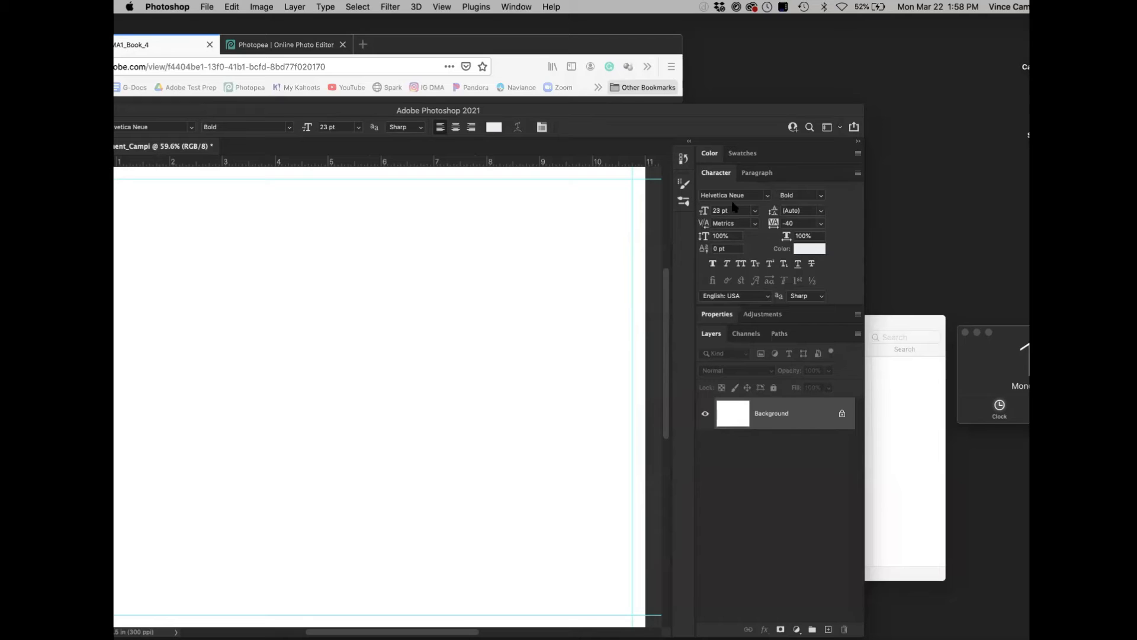
pyautogui.click(822, 197)
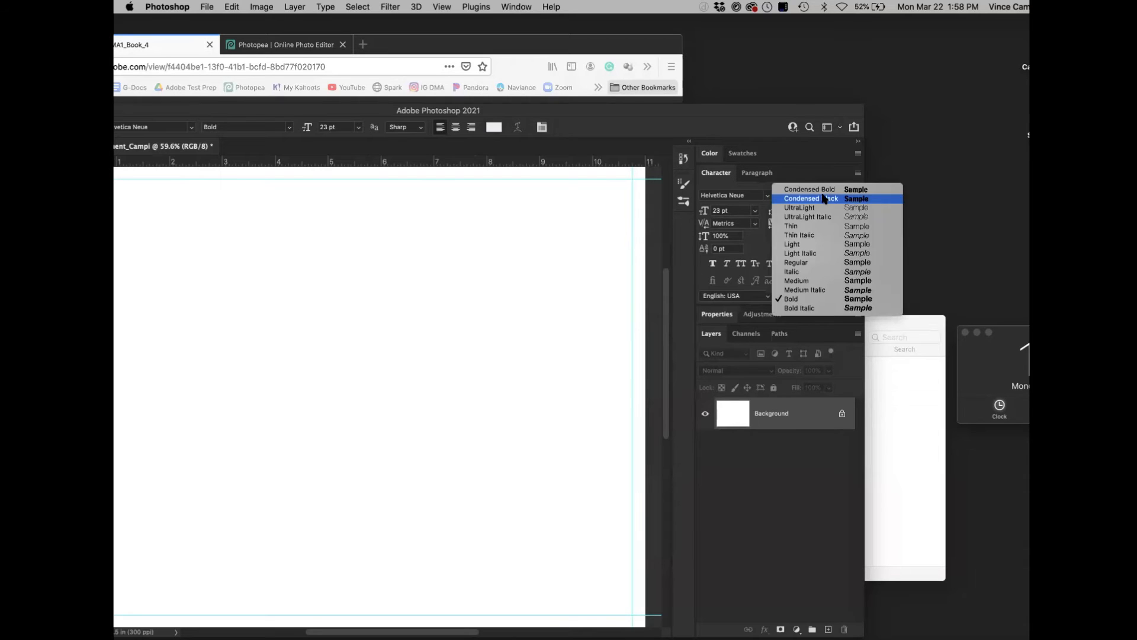
pyautogui.click(796, 226)
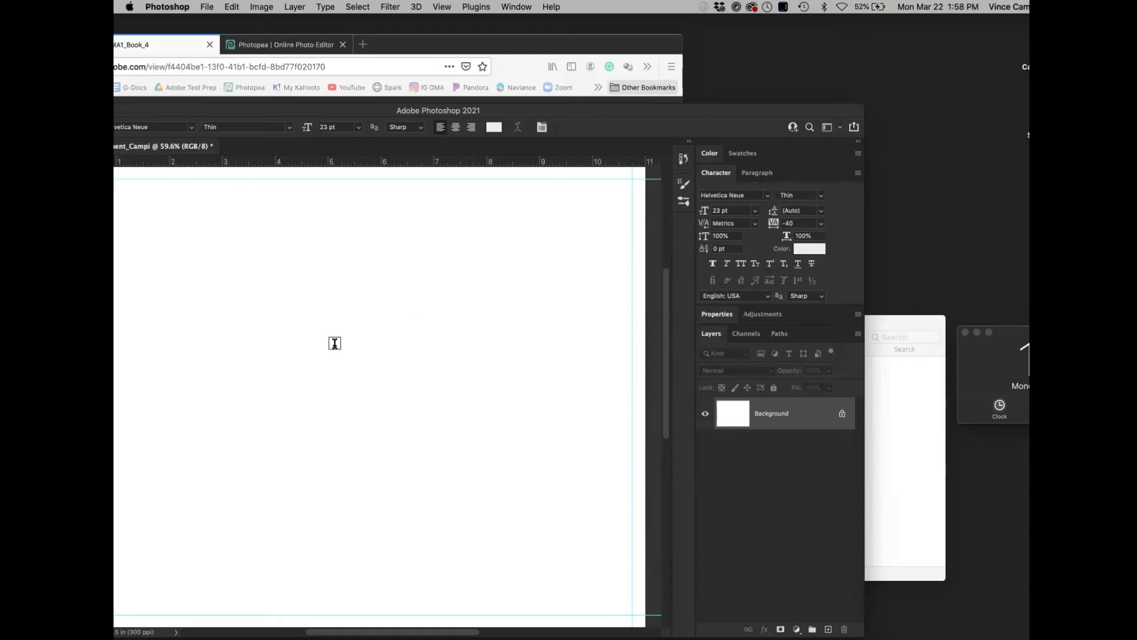
# - Add a text layer reading "Alignment" near the middle of the page and commit it
pyautogui.click(324, 384)
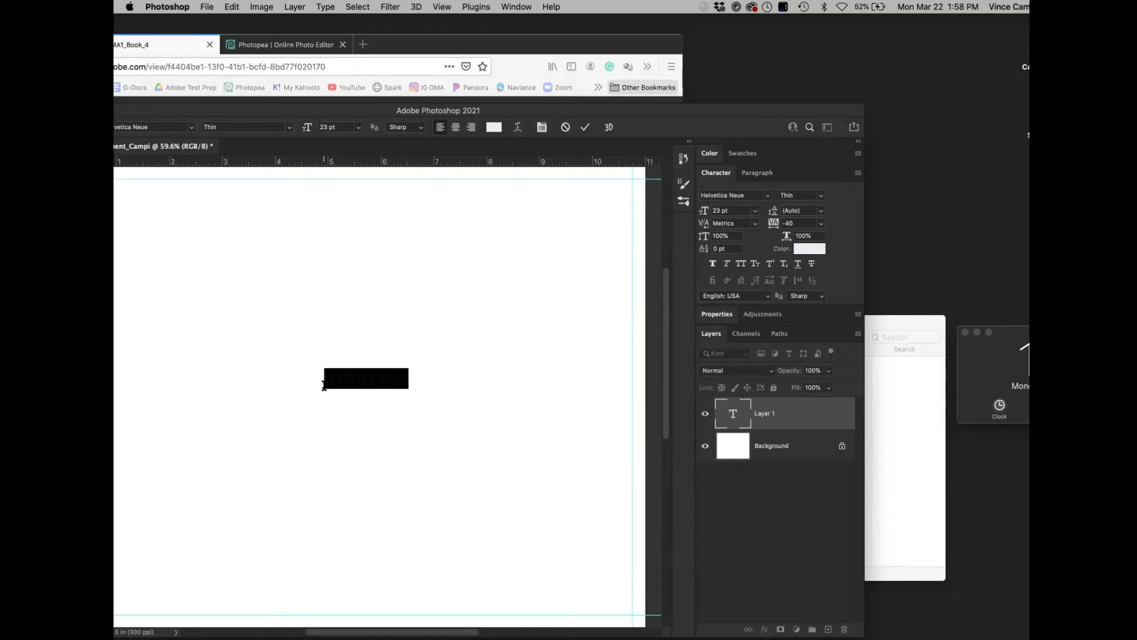
pyautogui.write('Tegn')
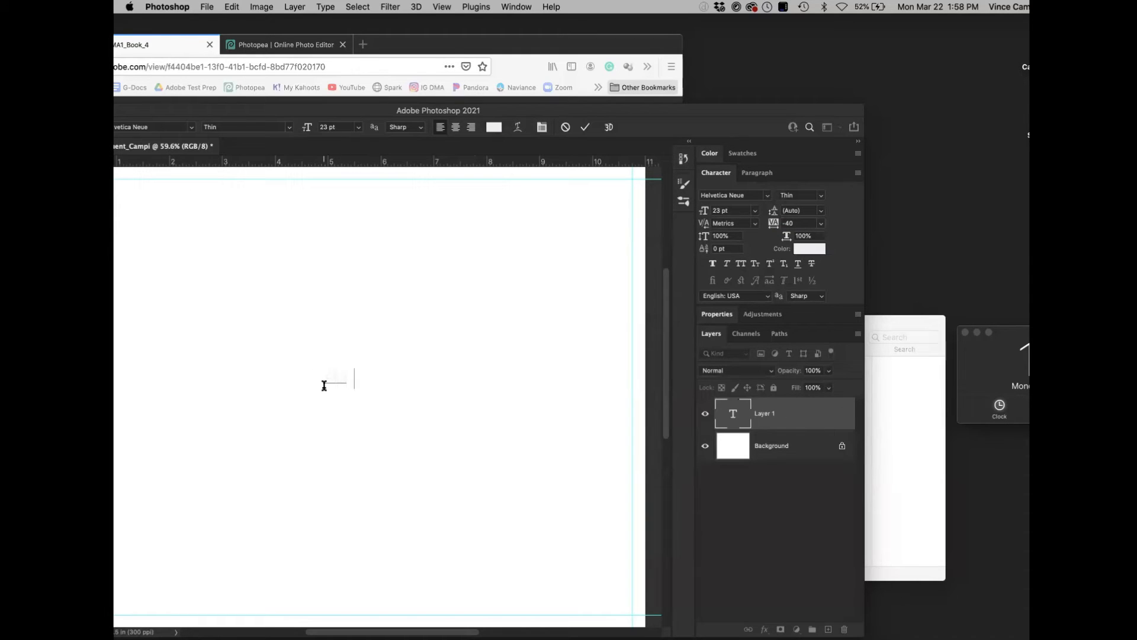
pyautogui.write('ment')
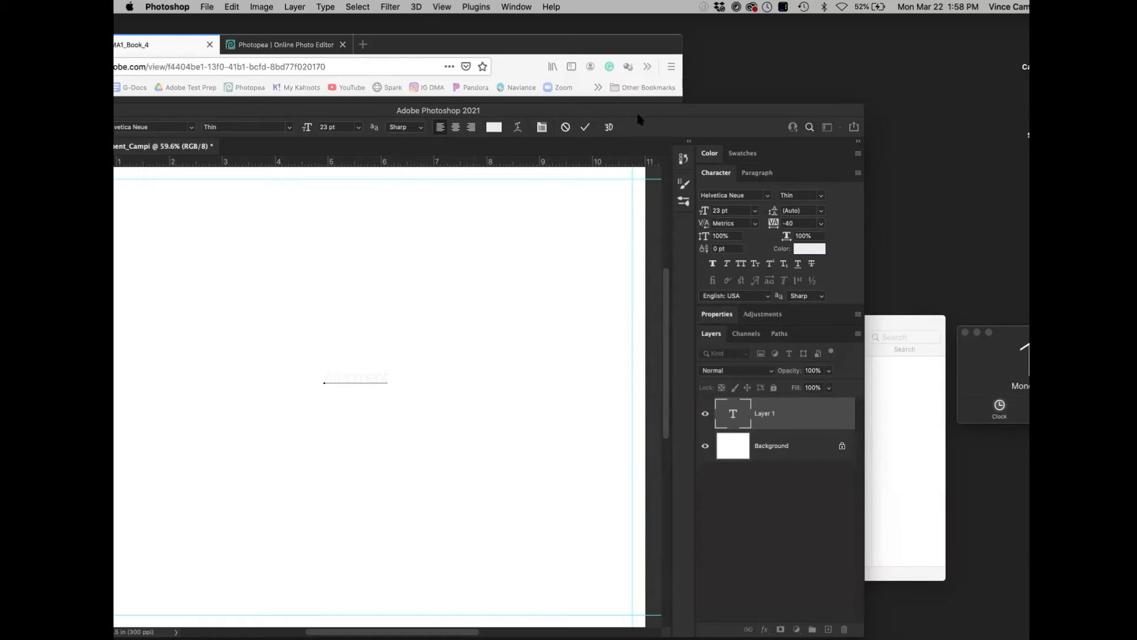
pyautogui.moveTo(642, 113); pyautogui.dragTo(781, 59)
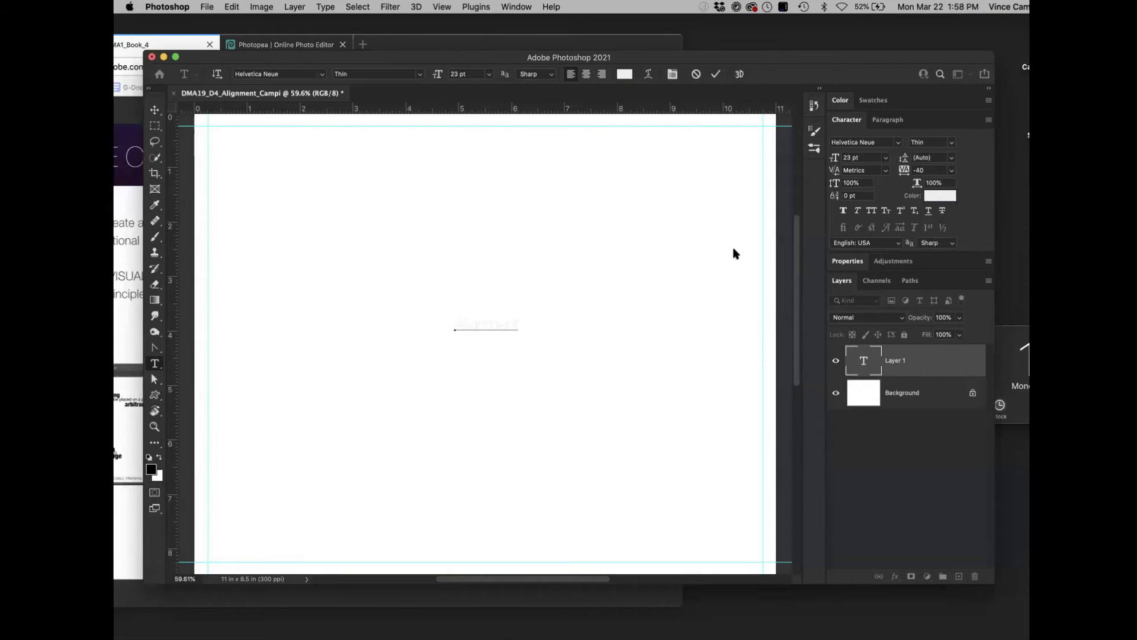
pyautogui.click(874, 361)
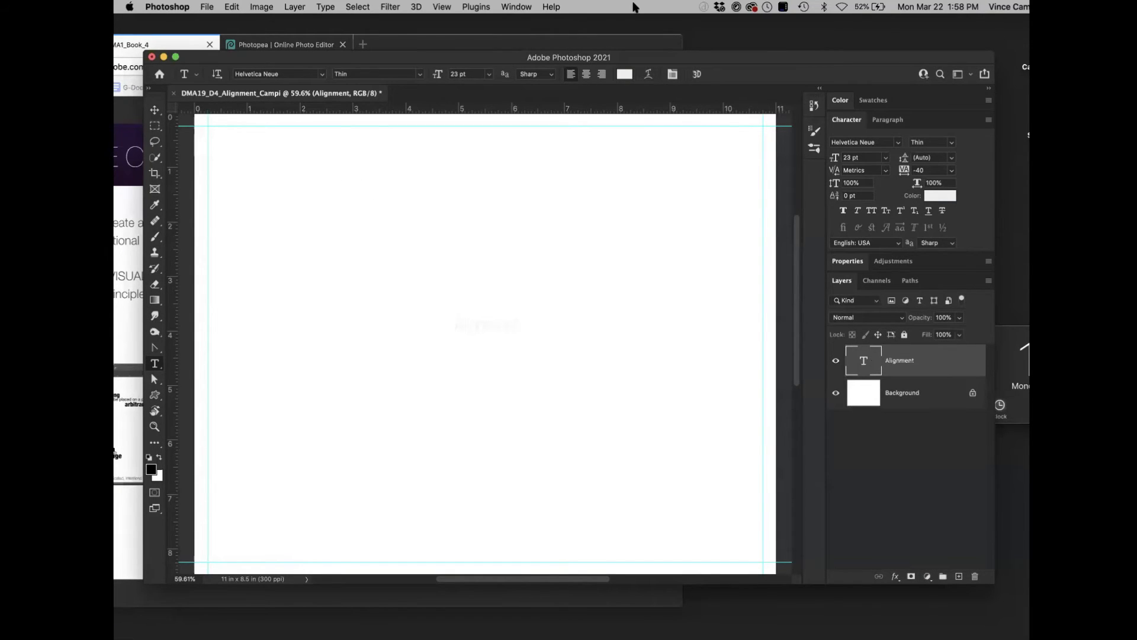
# - Set the "Alignment" text color to near-black #020202
pyautogui.click(625, 74)
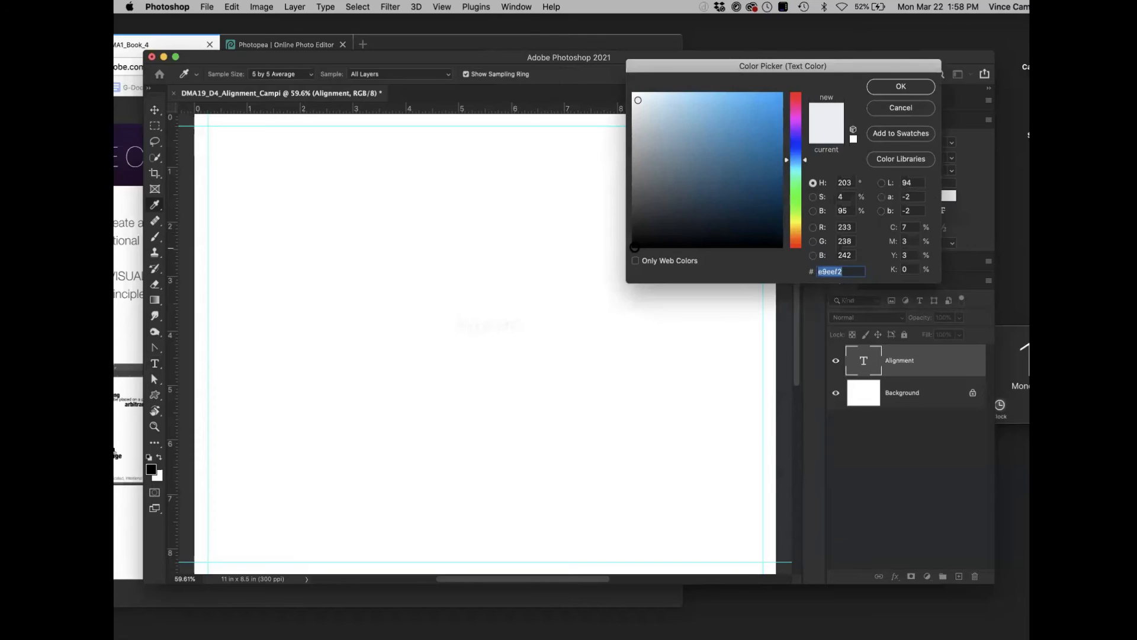
pyautogui.click(634, 244)
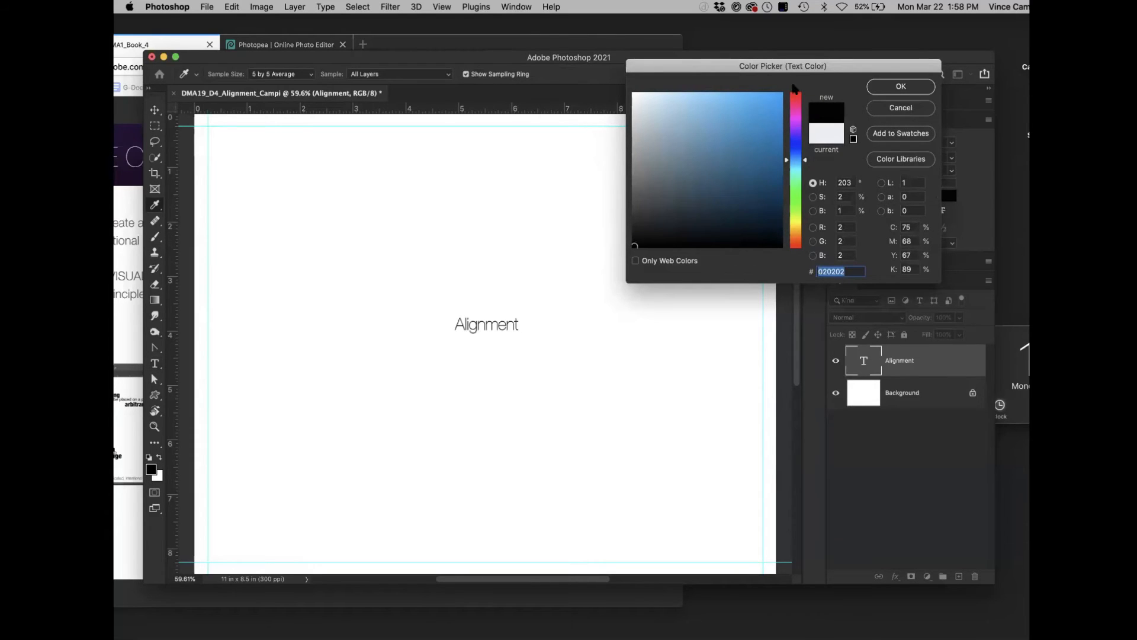
pyautogui.click(897, 86)
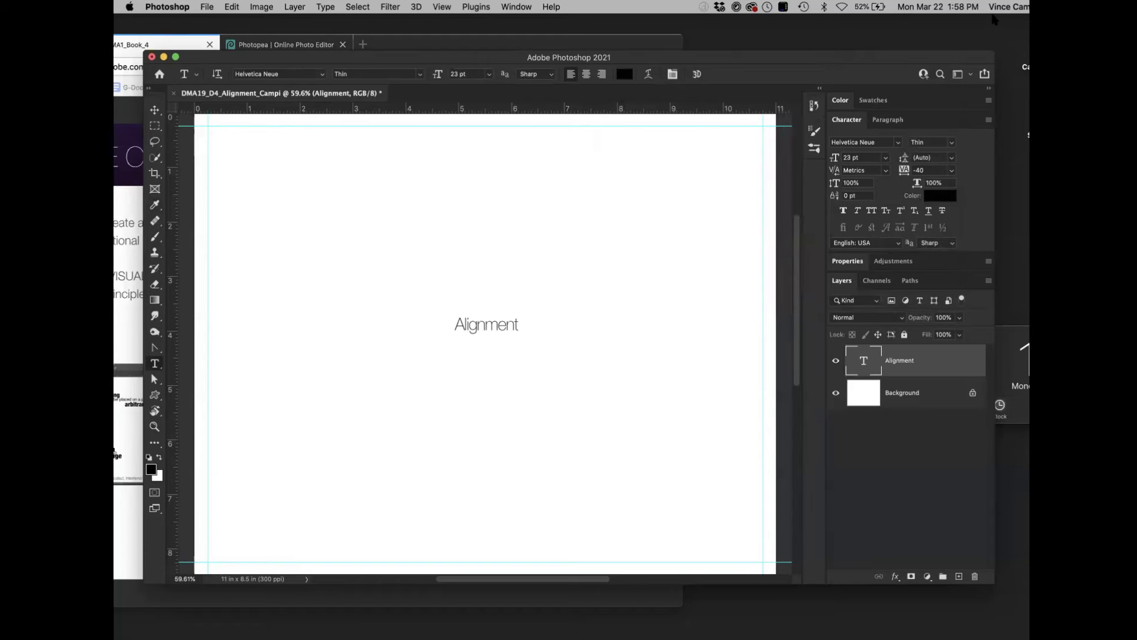
# - Arrange the browser and Photoshop windows so the assignment's list of text lines sits beside the page, ending in Photoshop
pyautogui.moveTo(758, 62); pyautogui.dragTo(907, 114)
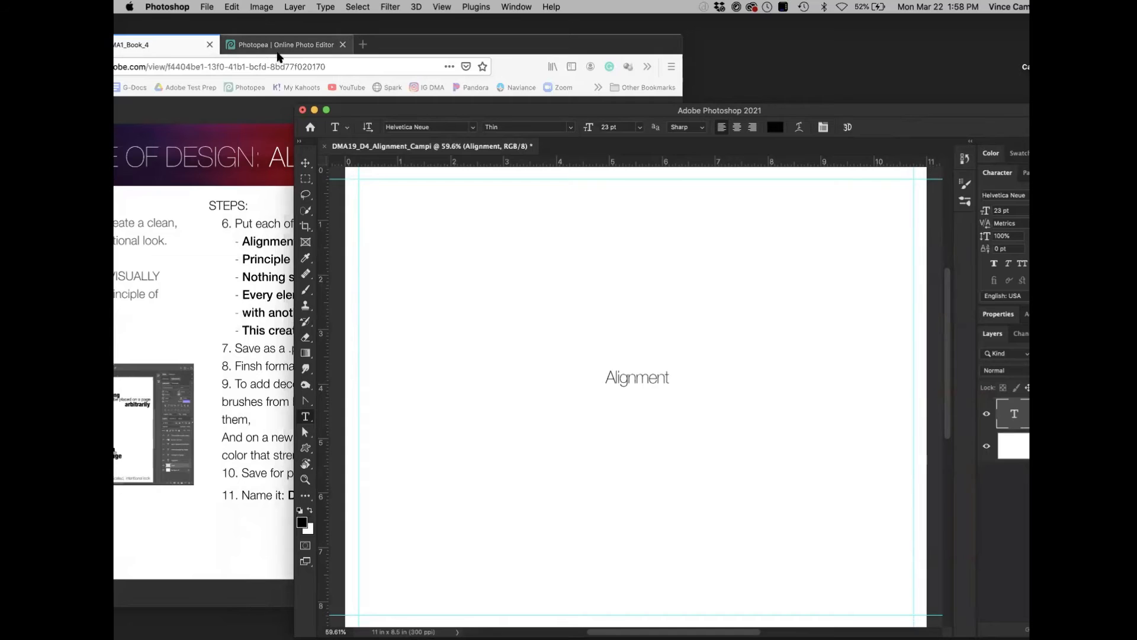
pyautogui.click(170, 44)
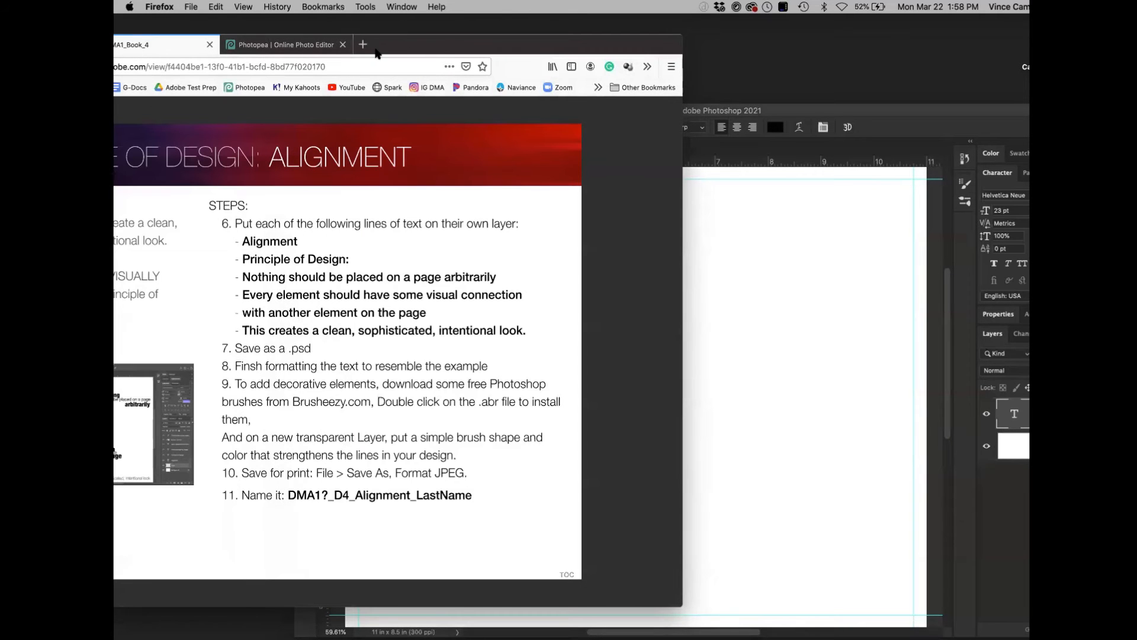
pyautogui.moveTo(370, 57); pyautogui.dragTo(273, 82)
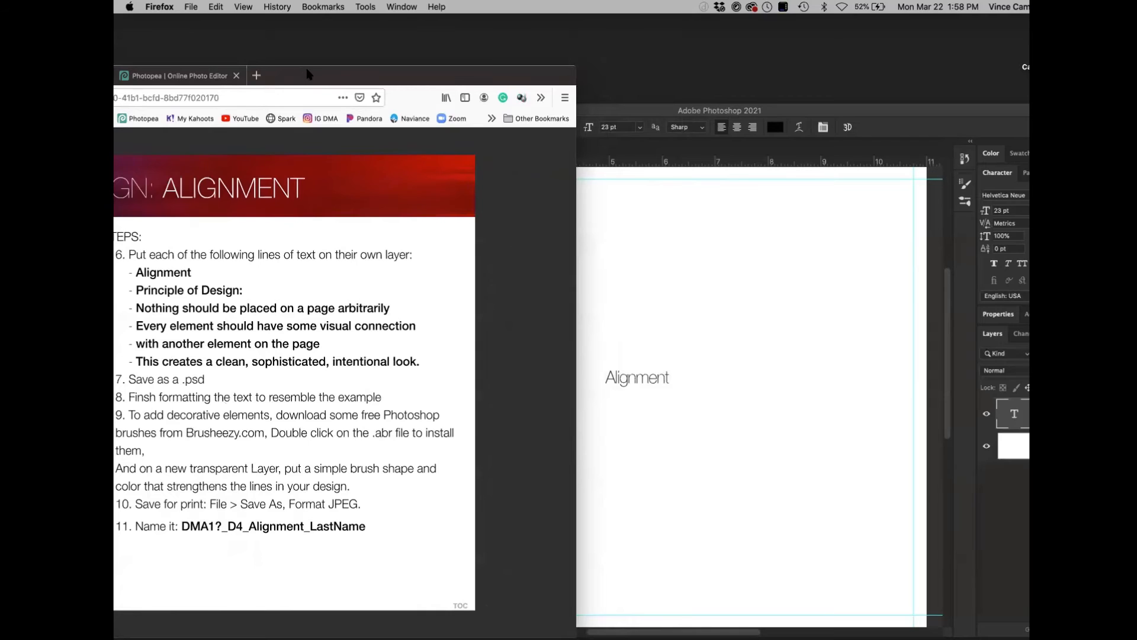
pyautogui.click(639, 419)
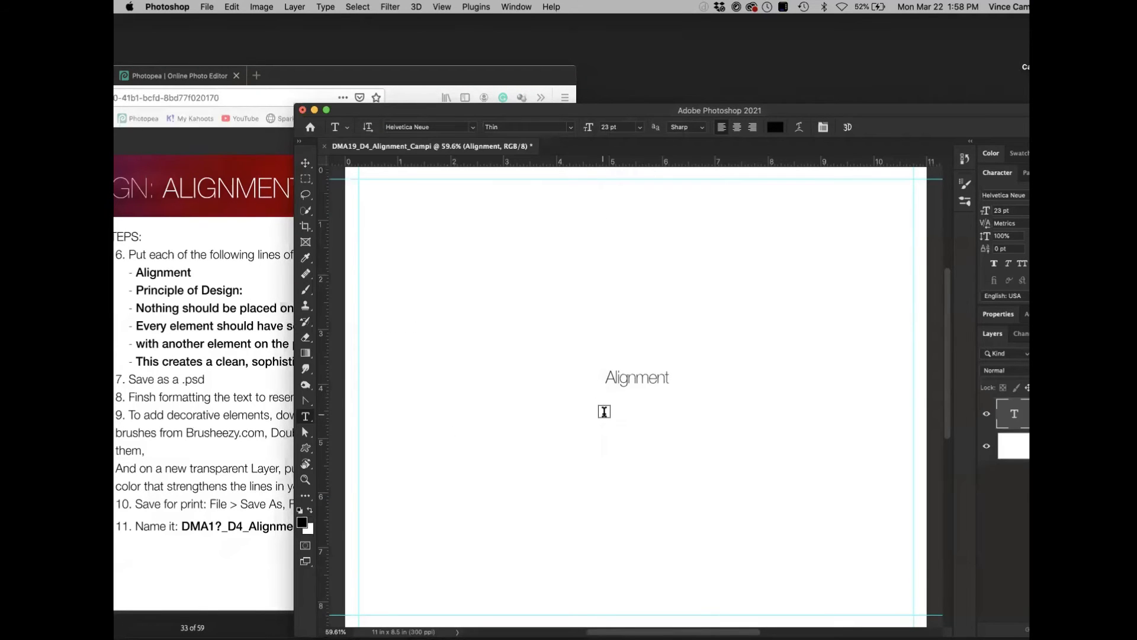
# - Add a separate text layer reading "principle f design" just below "Alignment" and commit it
pyautogui.click(602, 410)
pyautogui.write('Prioni')
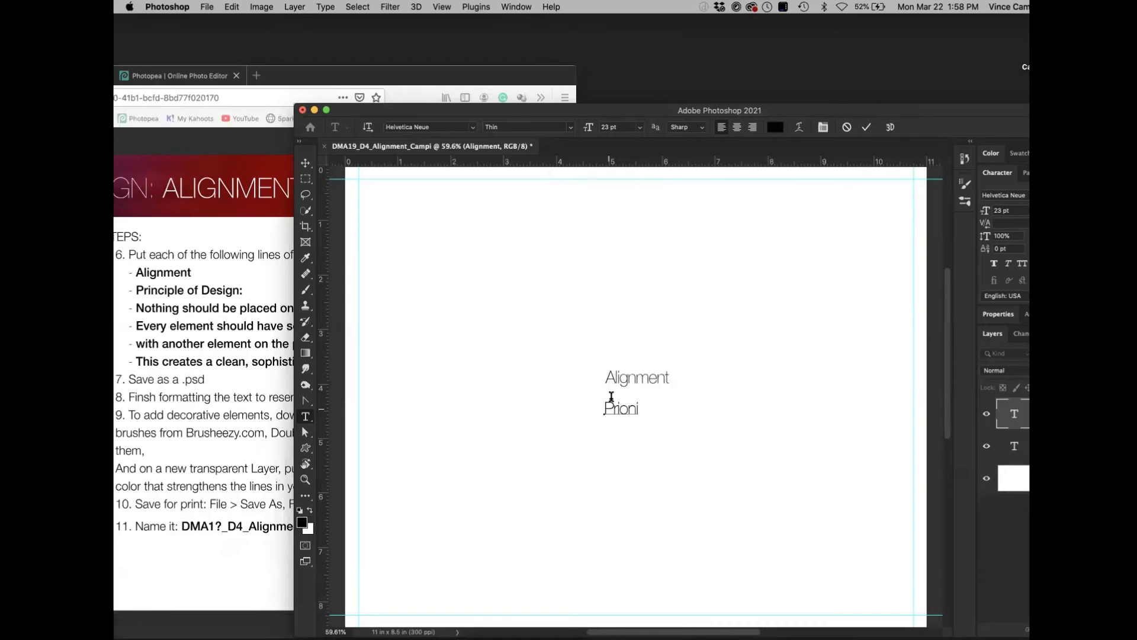
pyautogui.press('BackSpace')
pyautogui.press('BackSpace')
pyautogui.press('BackSpace')
pyautogui.write('nciple')
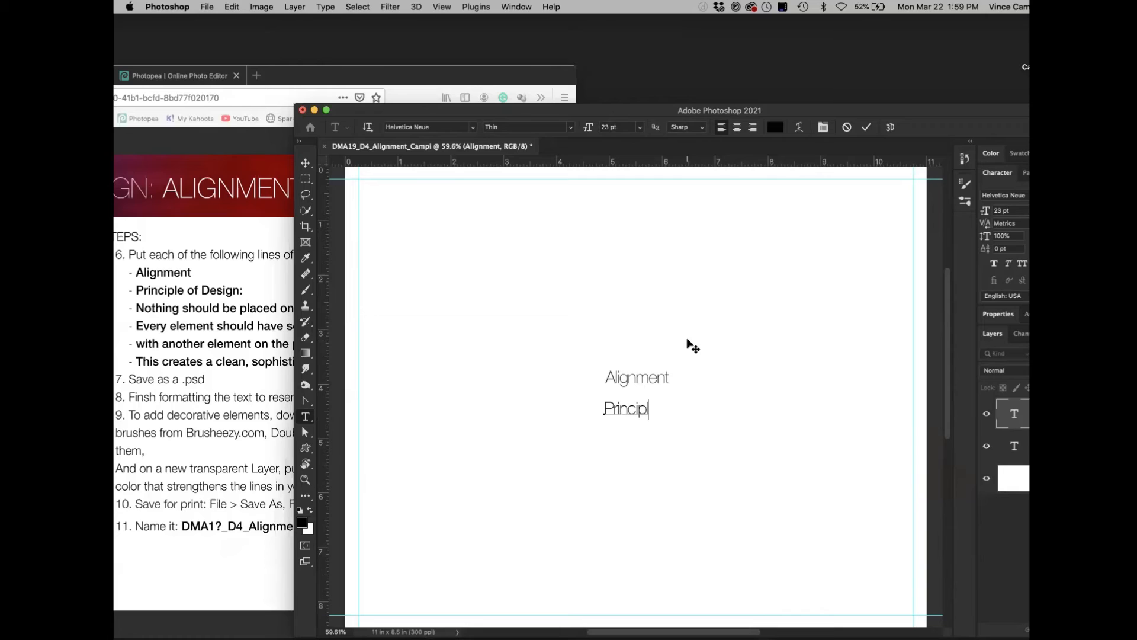
pyautogui.write(' f design')
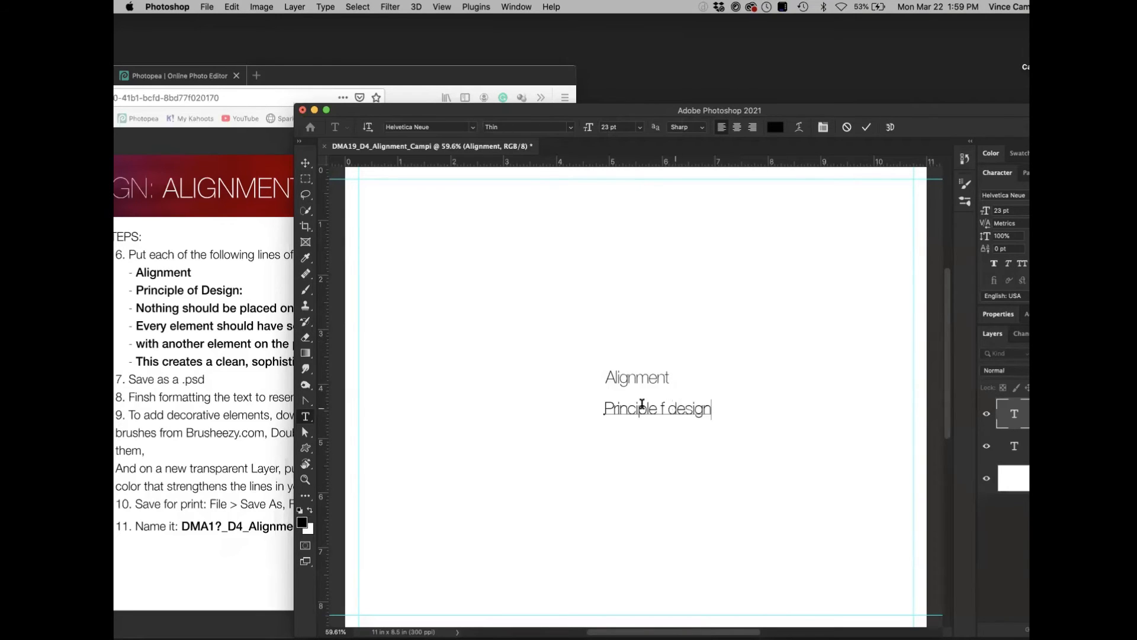
pyautogui.moveTo(604, 408); pyautogui.dragTo(613, 408)
pyautogui.write('p')
pyautogui.click(866, 128)
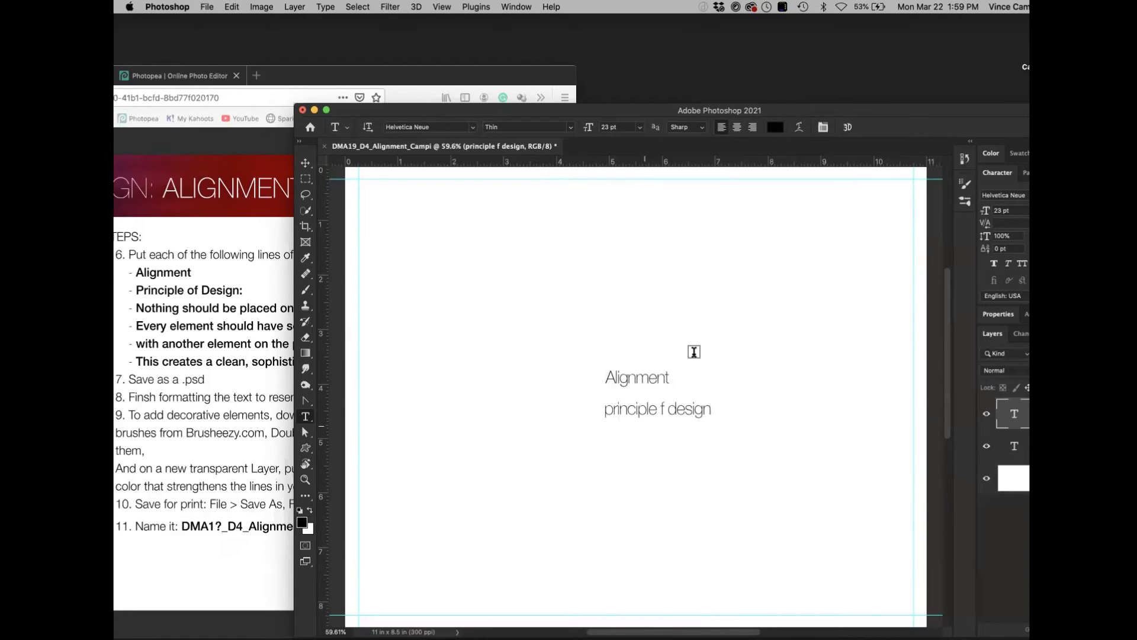
# - Reset the character settings of the "principle f design" layer to their defaults
pyautogui.moveTo(888, 112); pyautogui.dragTo(583, 91)
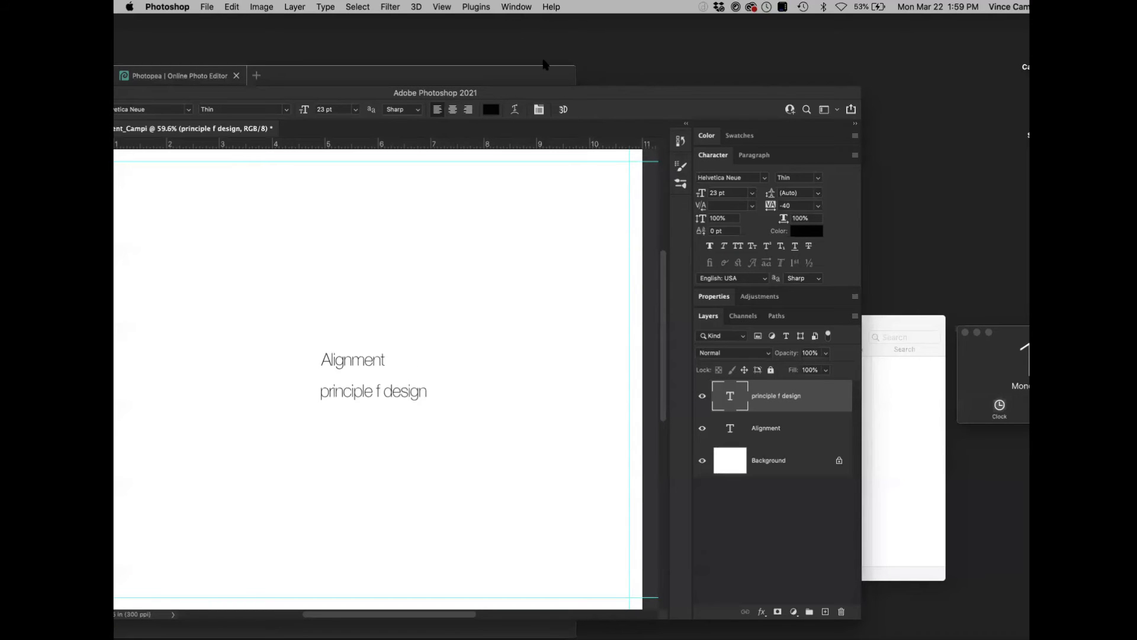
pyautogui.moveTo(612, 99); pyautogui.dragTo(603, 79)
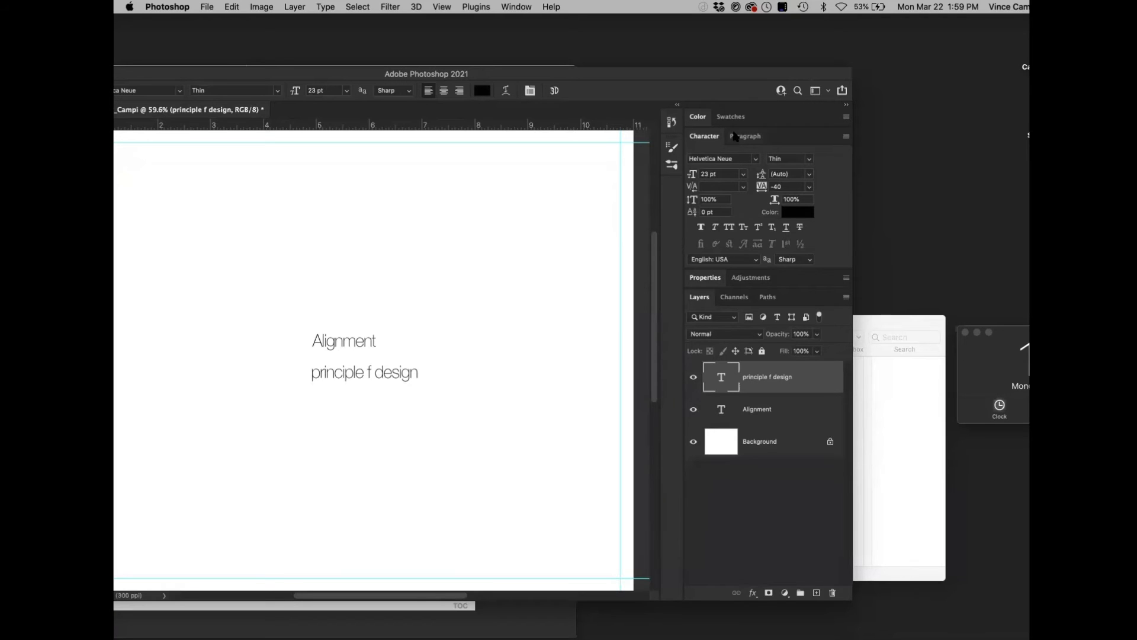
pyautogui.click(706, 137)
pyautogui.click(845, 136)
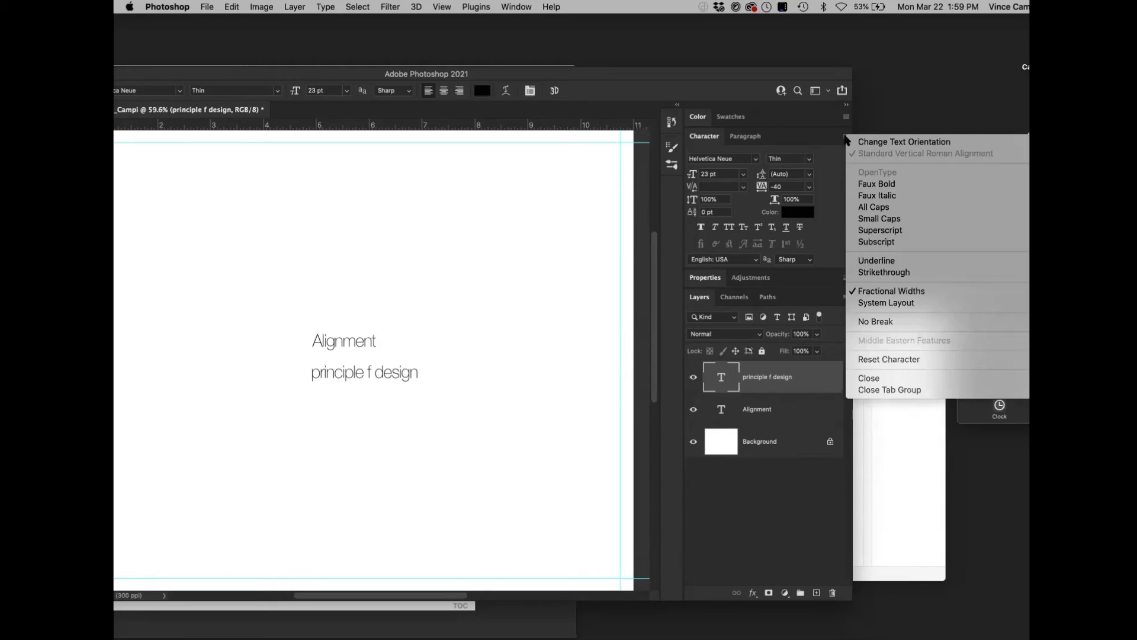
pyautogui.click(889, 360)
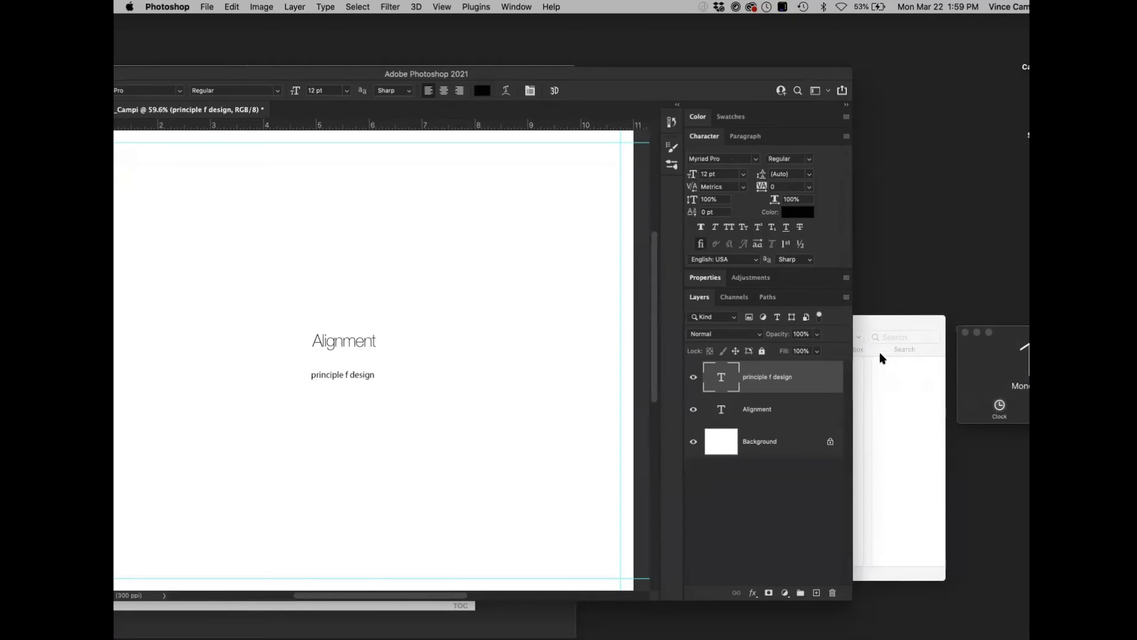
# - Format the "principle f design" layer as Helvetica Neue Thin at 23 pt
pyautogui.click(755, 158)
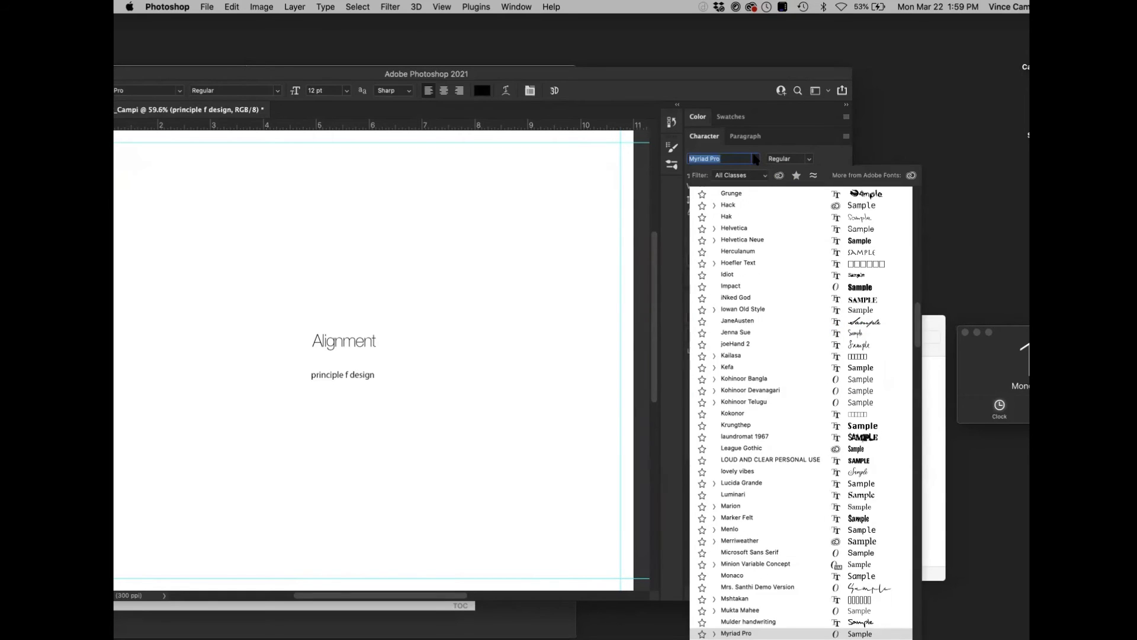
pyautogui.click(754, 240)
pyautogui.click(808, 159)
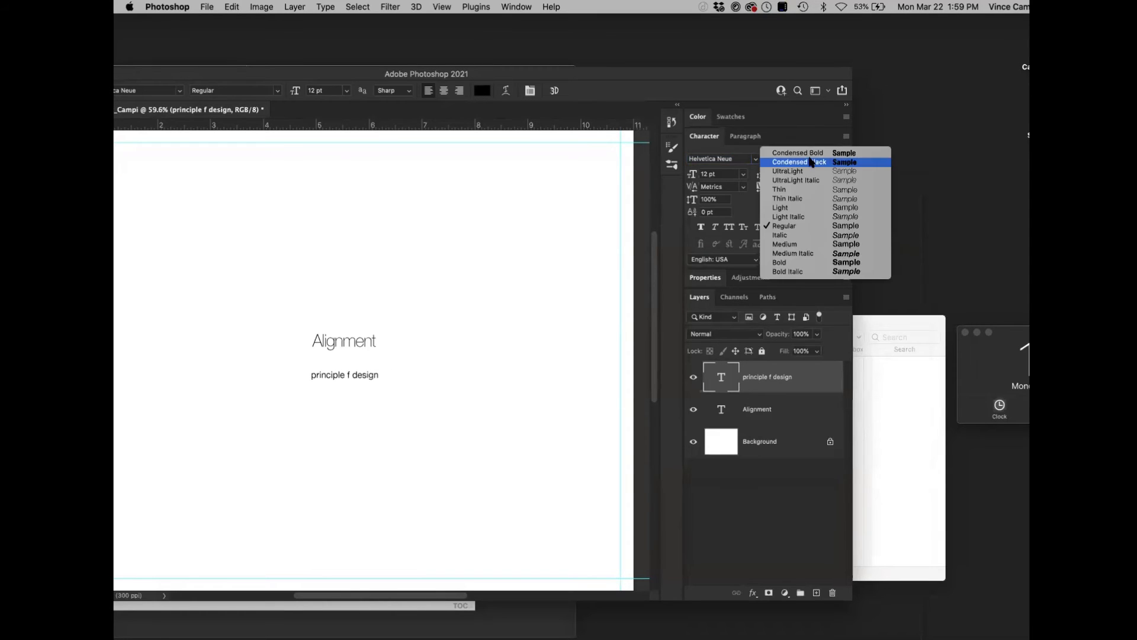
pyautogui.click(797, 189)
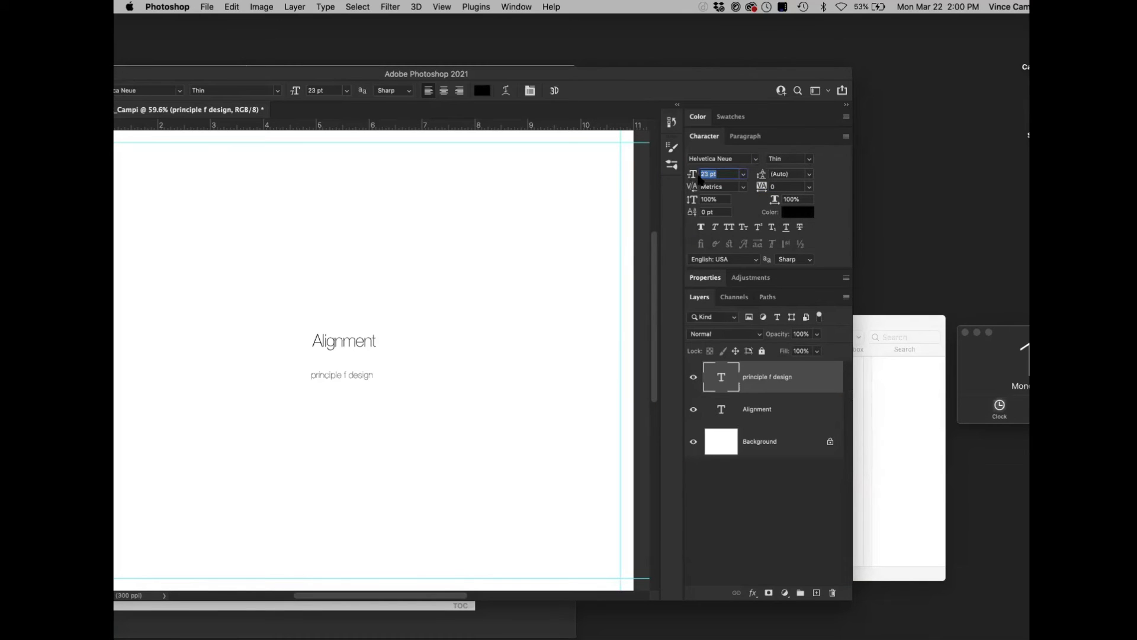
pyautogui.moveTo(694, 177); pyautogui.dragTo(705, 178)
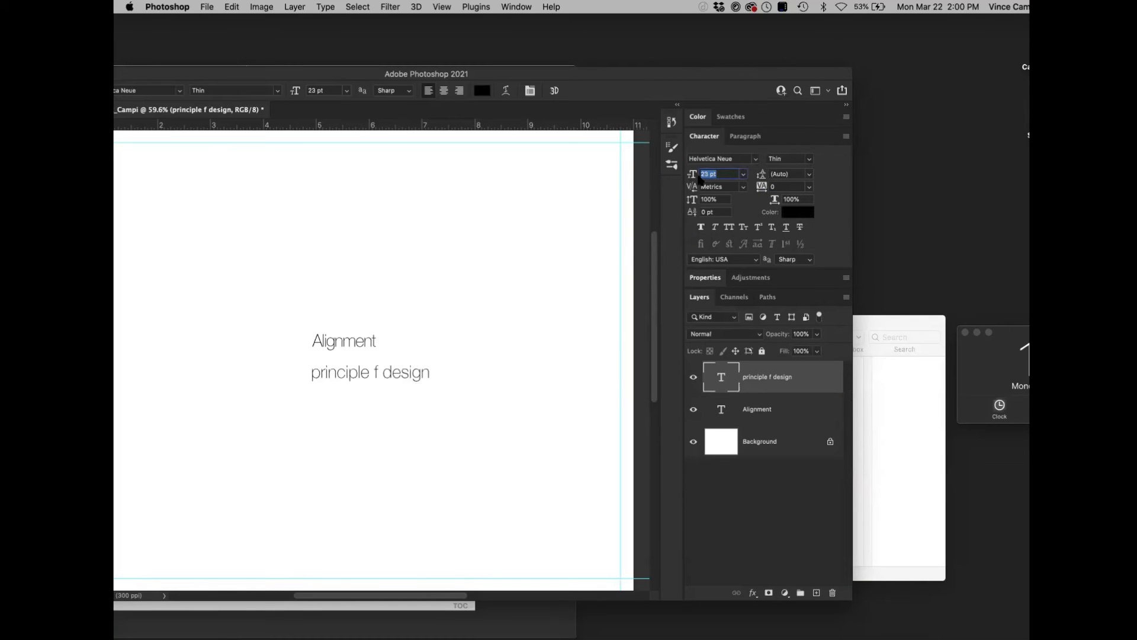
# - Correct the second text line to read "principle of design" and commit the edit
pyautogui.click(374, 372)
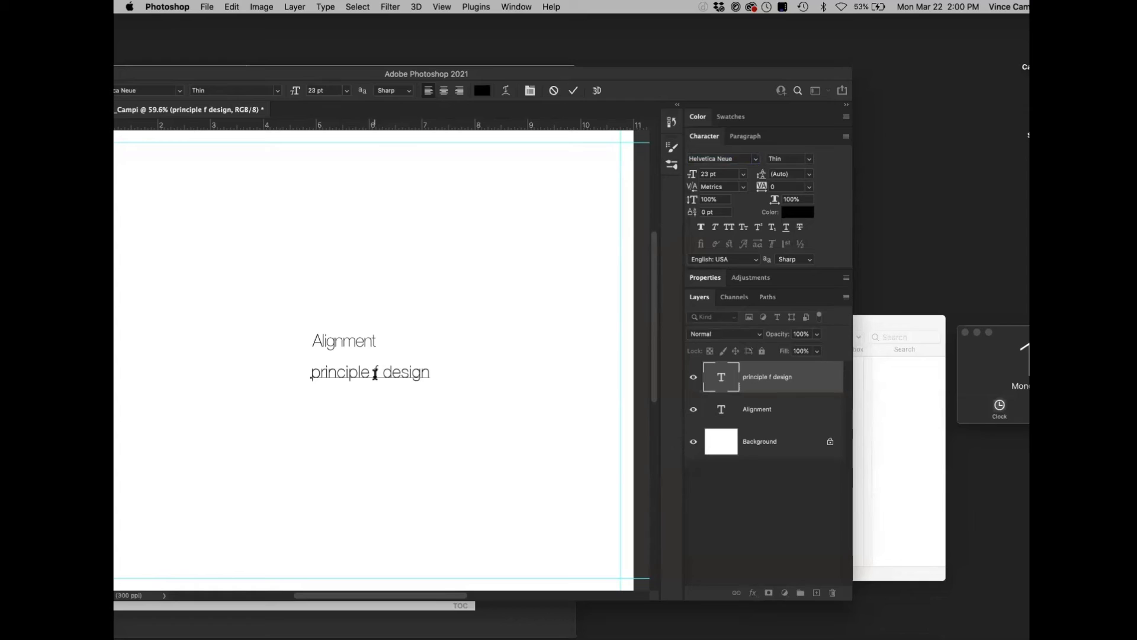
pyautogui.write('o')
pyautogui.click(573, 93)
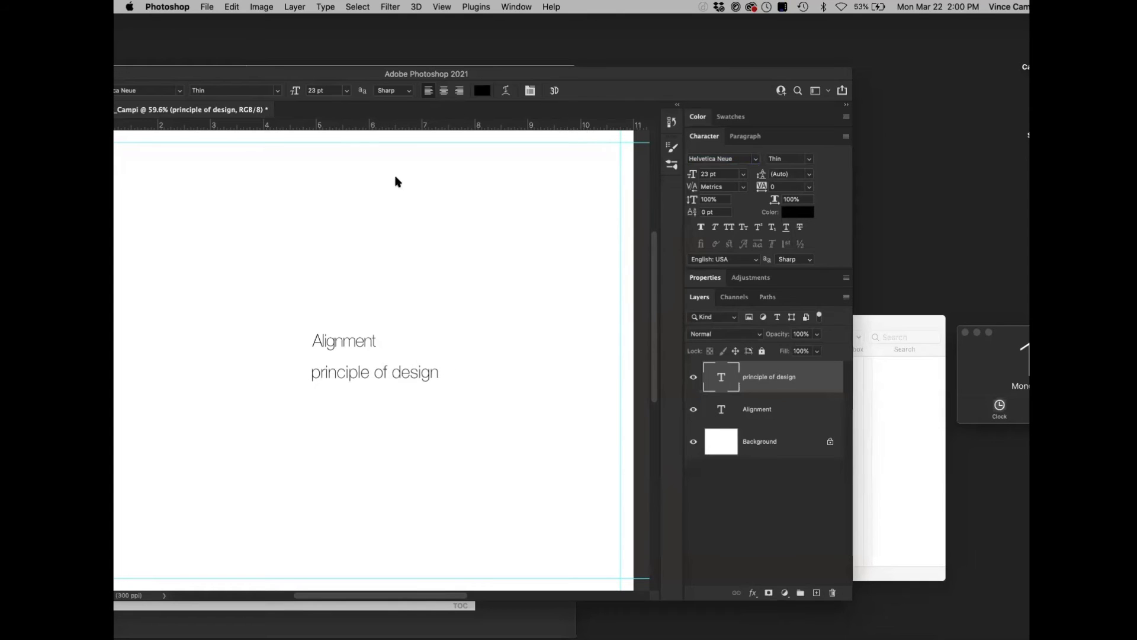
# - Set the tracking of the "Alignment" text layer to 0
pyautogui.click(347, 342)
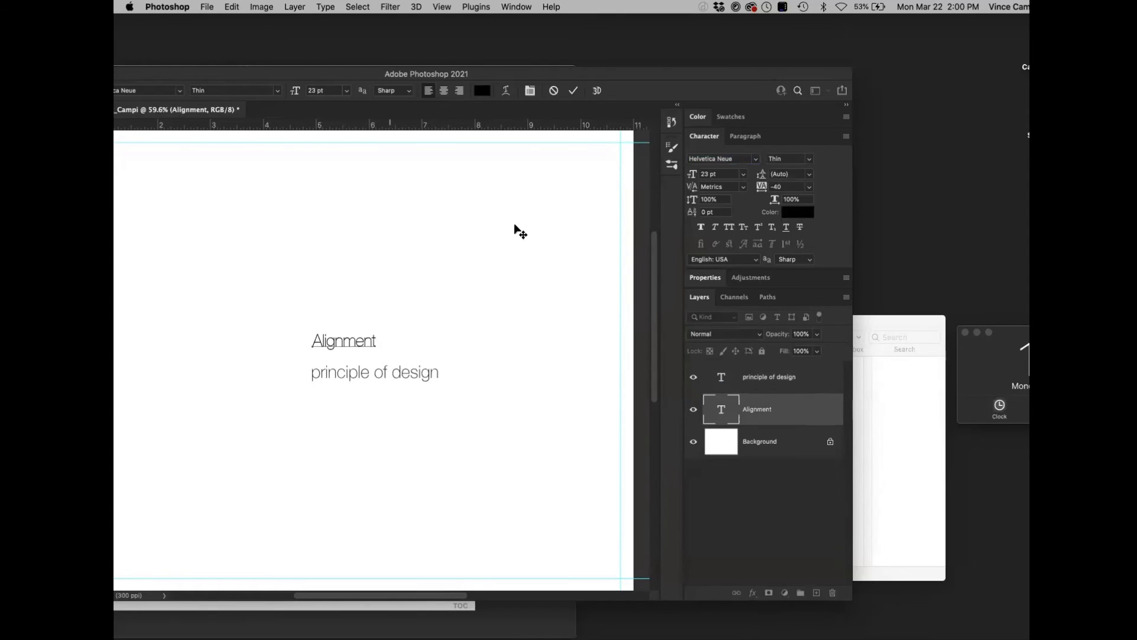
pyautogui.click(810, 186)
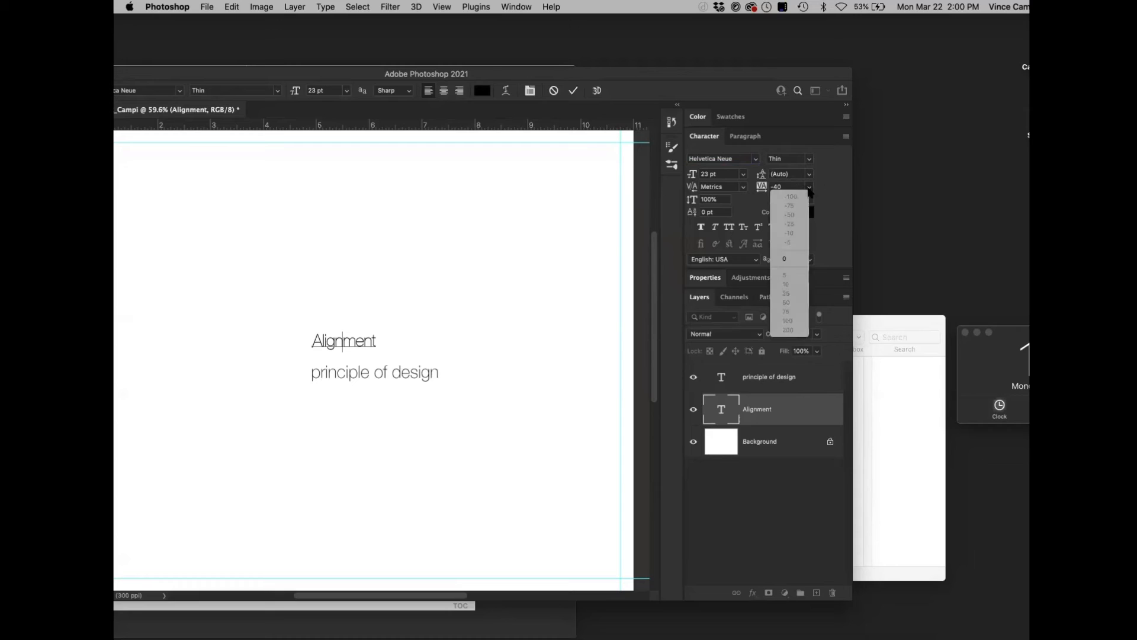
pyautogui.click(791, 263)
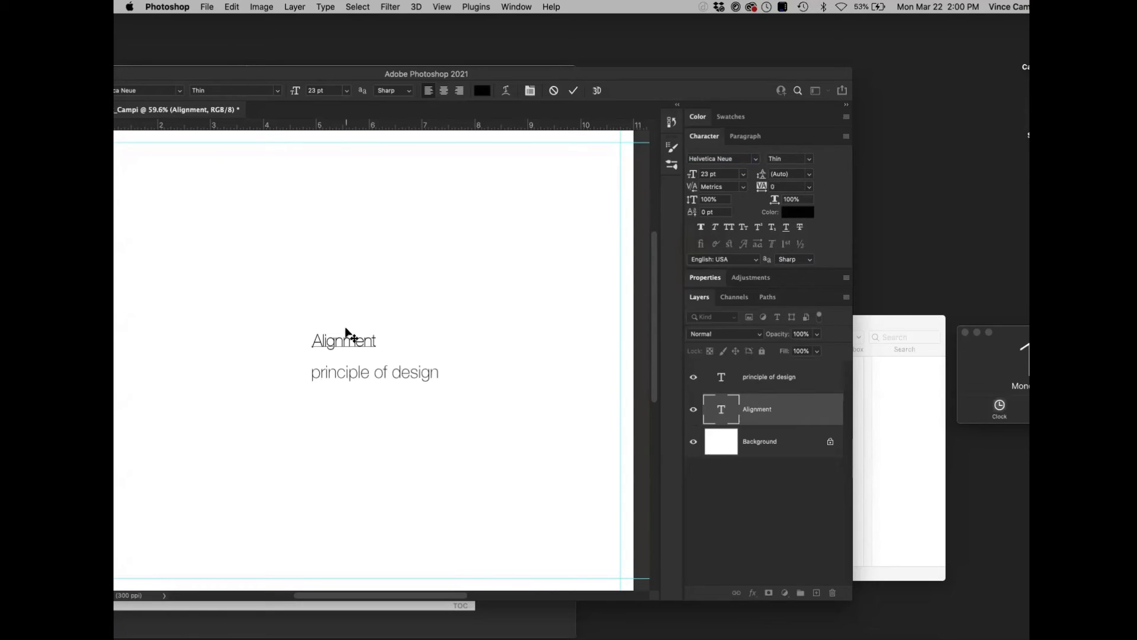
pyautogui.click(782, 385)
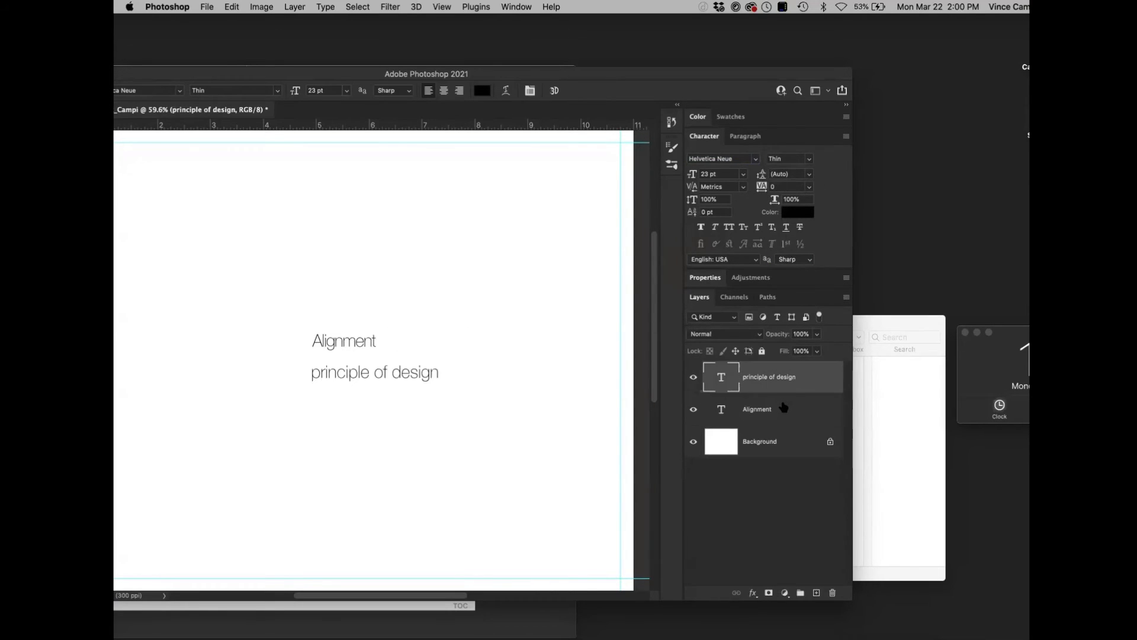
pyautogui.click(783, 408)
pyautogui.click(810, 187)
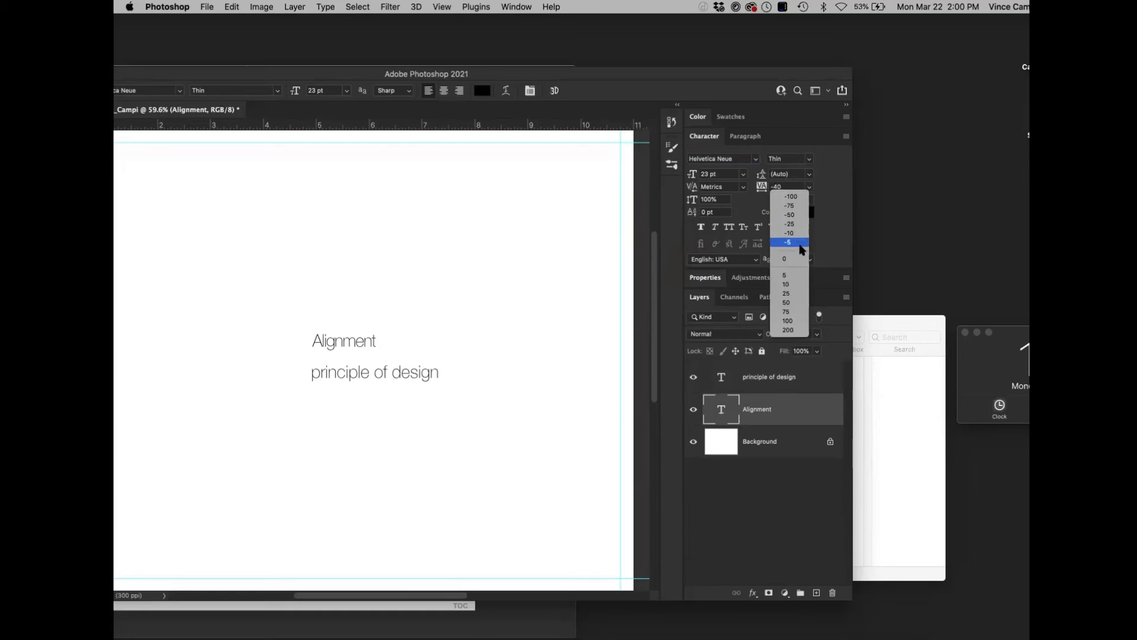
pyautogui.click(792, 260)
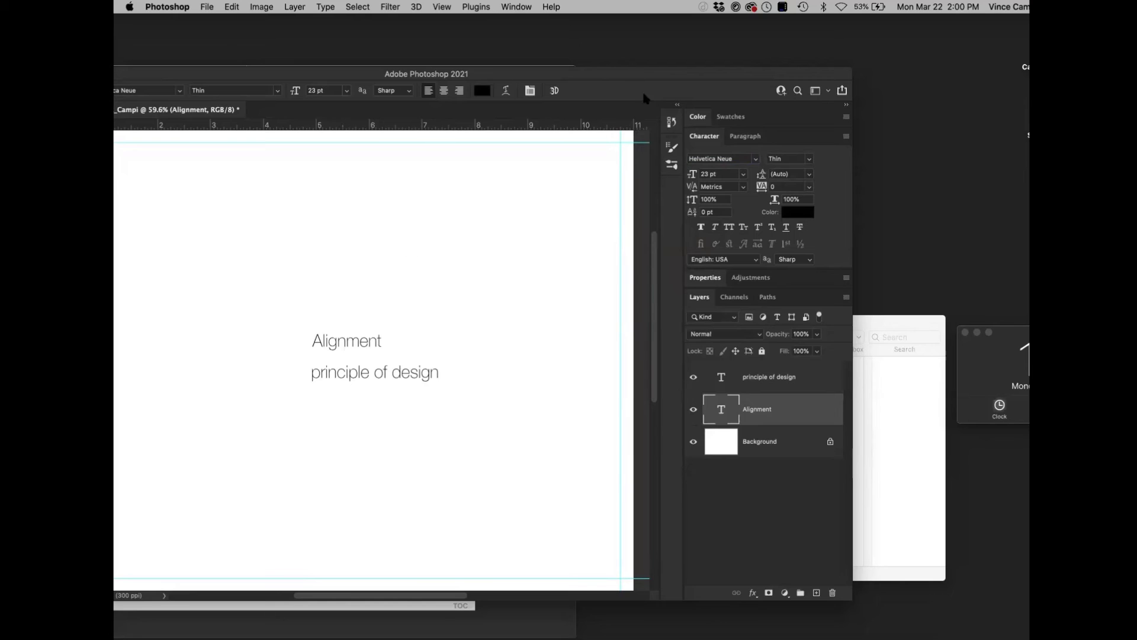
# - Add a text layer reading "Nothing should be placed on a page arbitrarily" below "principle of design"
pyautogui.moveTo(636, 75); pyautogui.dragTo(943, 141)
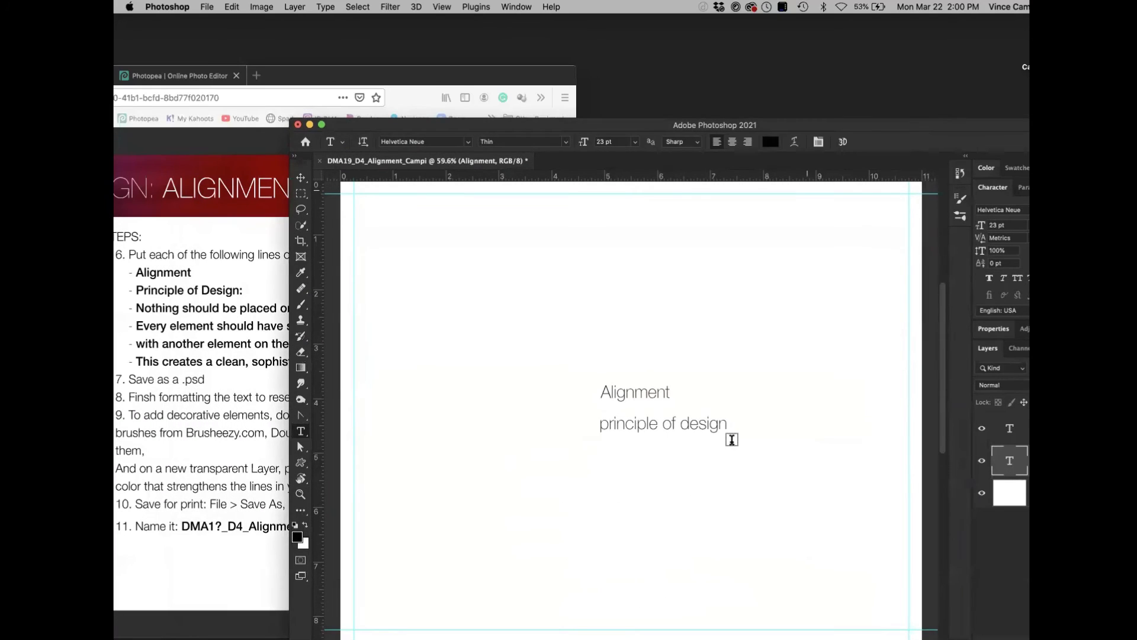
pyautogui.click(546, 481)
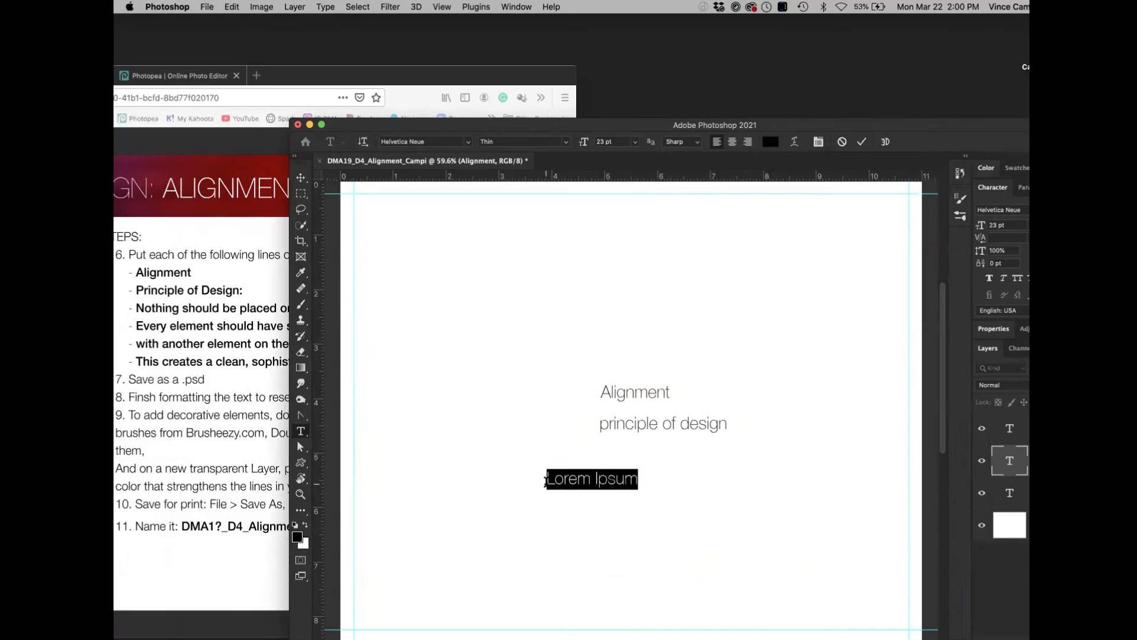
pyautogui.moveTo(431, 125); pyautogui.dragTo(539, 103)
pyautogui.write('N')
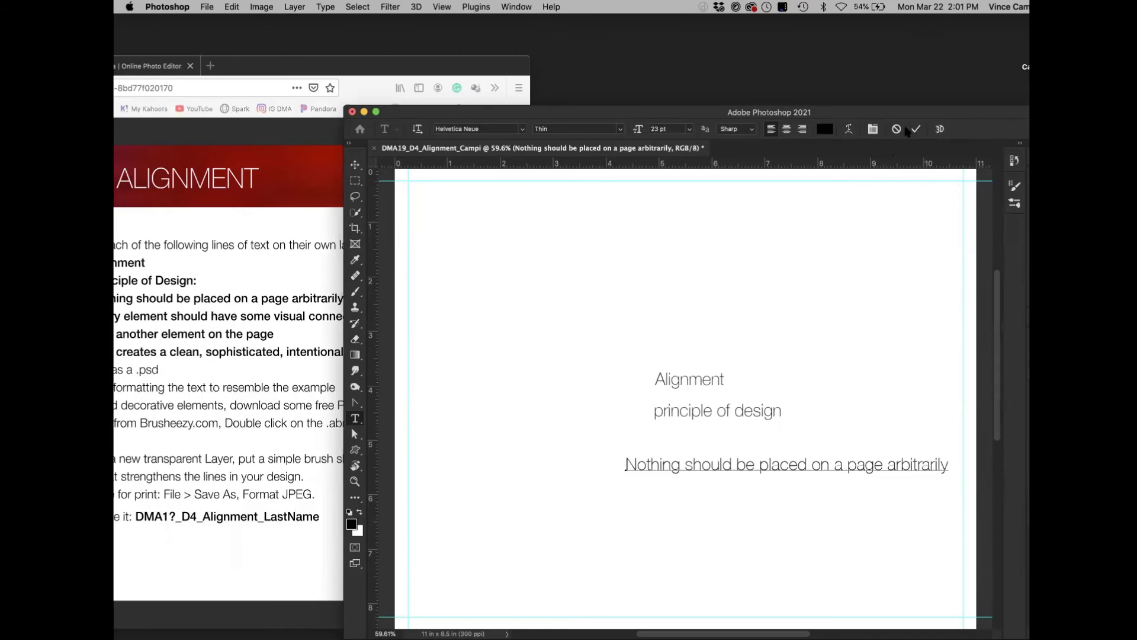
# - Add a separate text layer reading "Every element should have some visual connection" below the "Nothing should be placed" line and commit it
pyautogui.moveTo(297, 59); pyautogui.dragTo(356, 60)
pyautogui.click(609, 503)
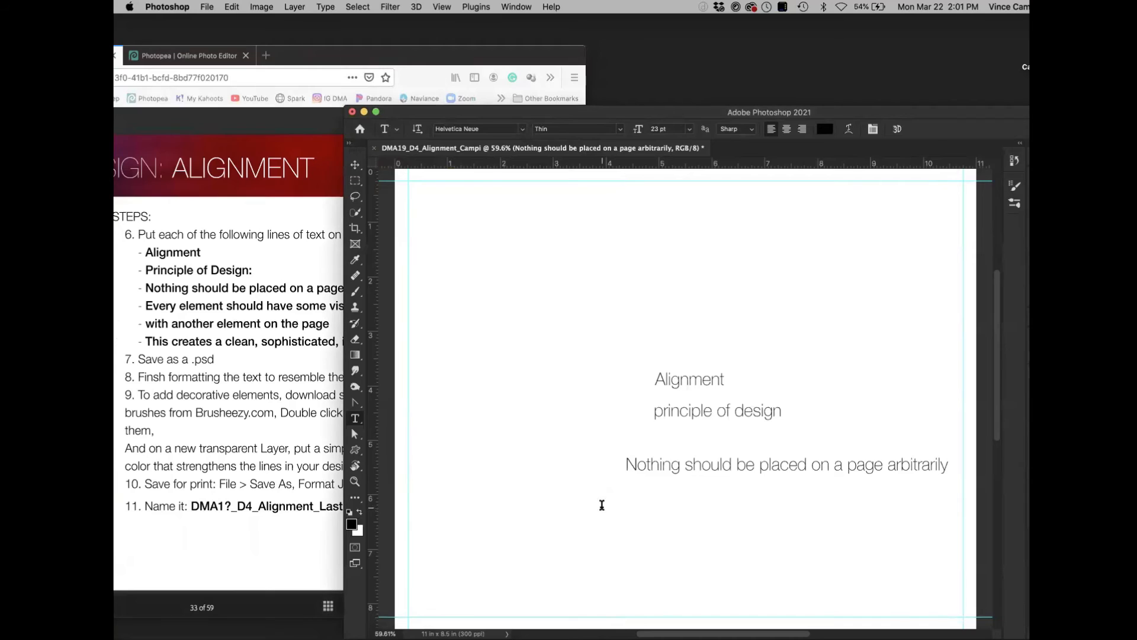
pyautogui.click(603, 506)
pyautogui.press('BackSpace')
pyautogui.write('Ec')
pyautogui.press('BackSpace')
pyautogui.write('very')
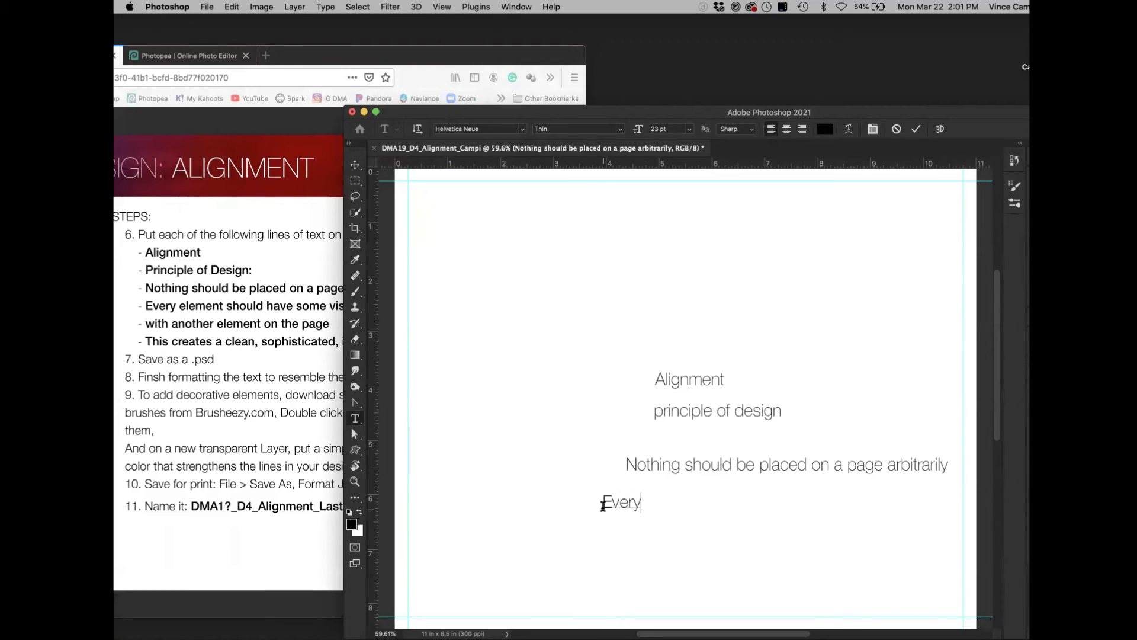
pyautogui.write(' element should have some visual connection')
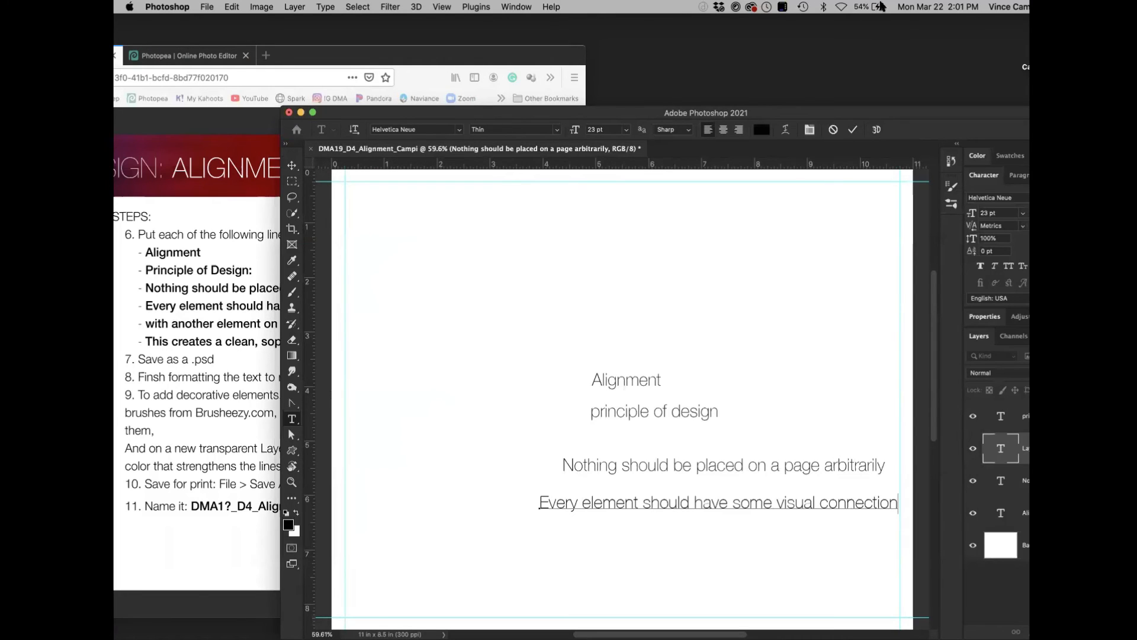
pyautogui.click(853, 129)
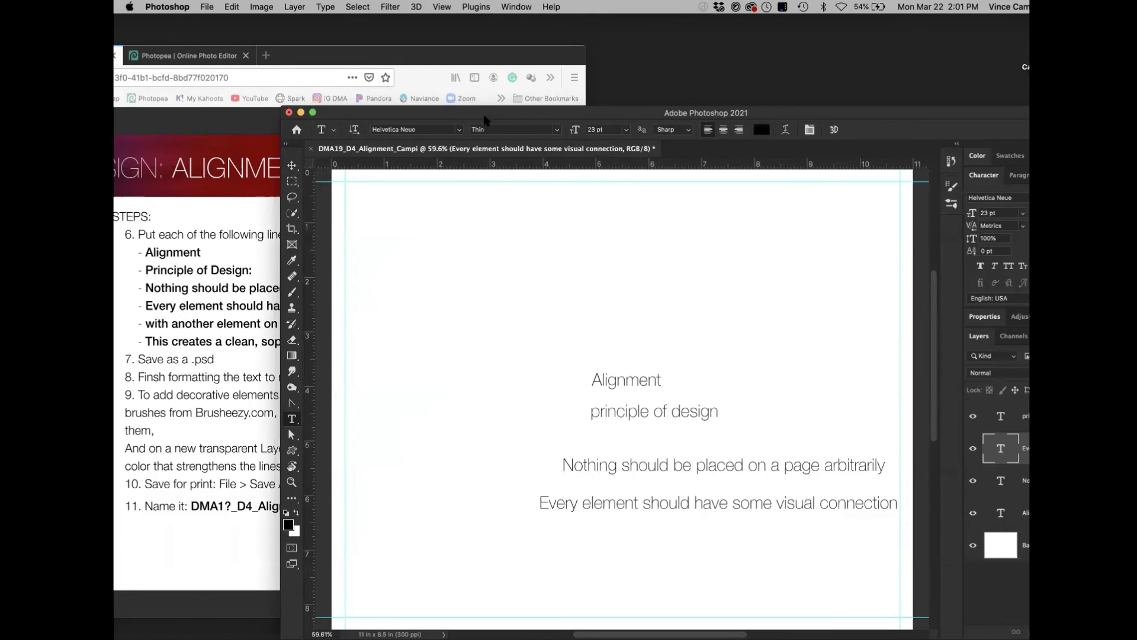
# - Add a separate text layer reading "with anopther element on the page" below the "Every element" line
pyautogui.moveTo(461, 116); pyautogui.dragTo(508, 100)
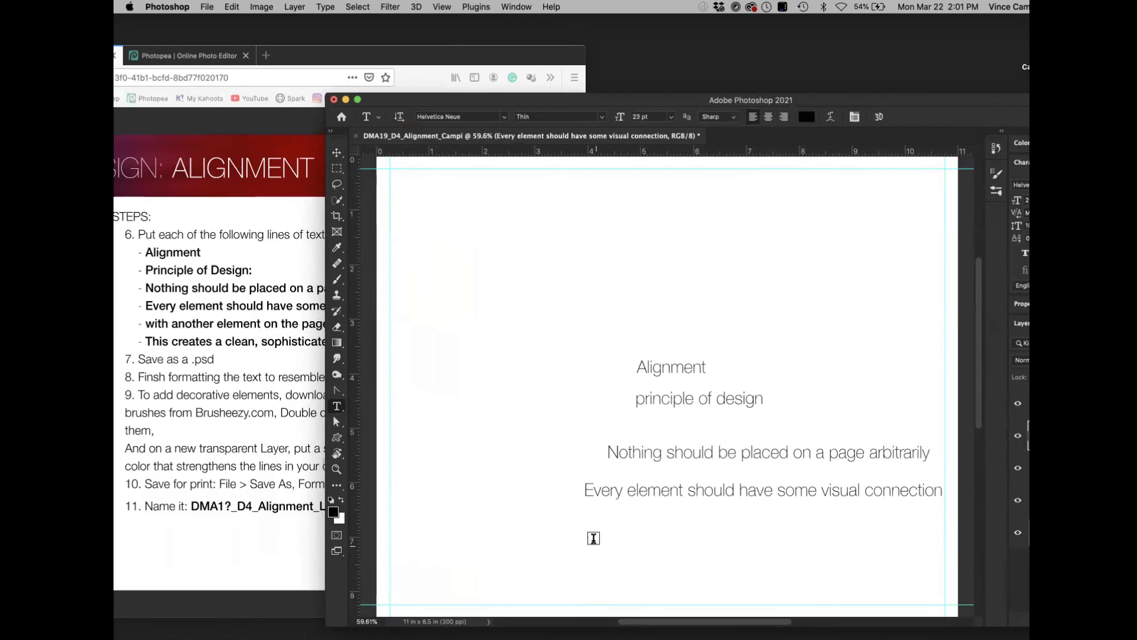
pyautogui.click(589, 528)
pyautogui.press('BackSpace')
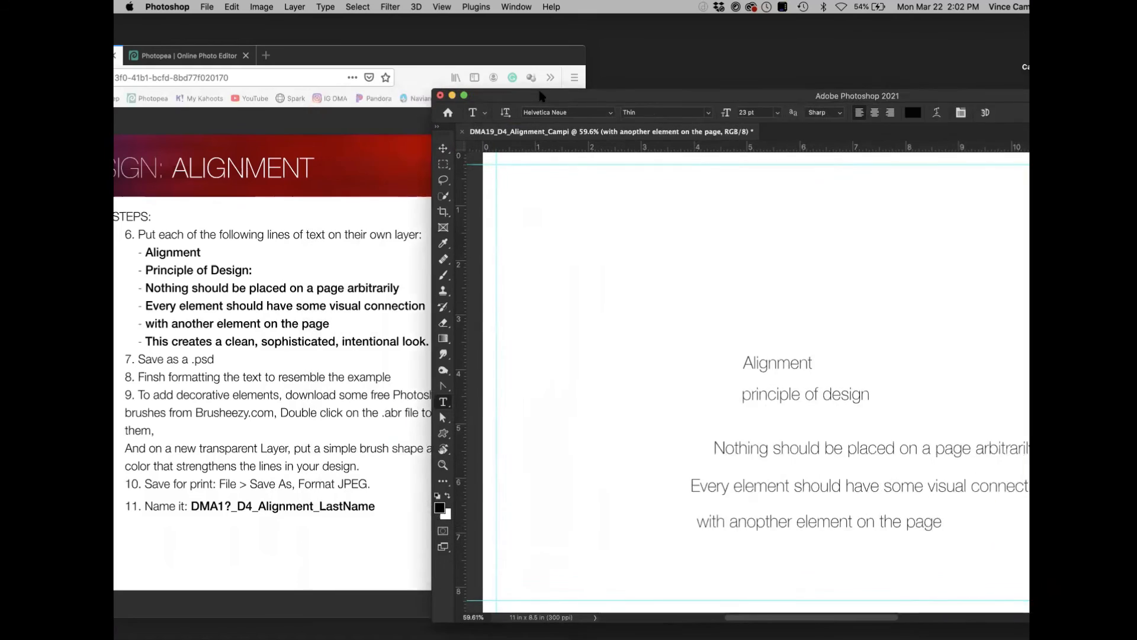
# - Add a text layer reading "This creates a clean, sophisticated, intentional look." below the other lines and commit it
pyautogui.moveTo(553, 97)
pyautogui.mouseDown()
pyautogui.moveTo(551, 79)
pyautogui.moveTo(562, 101)
pyautogui.mouseUp()
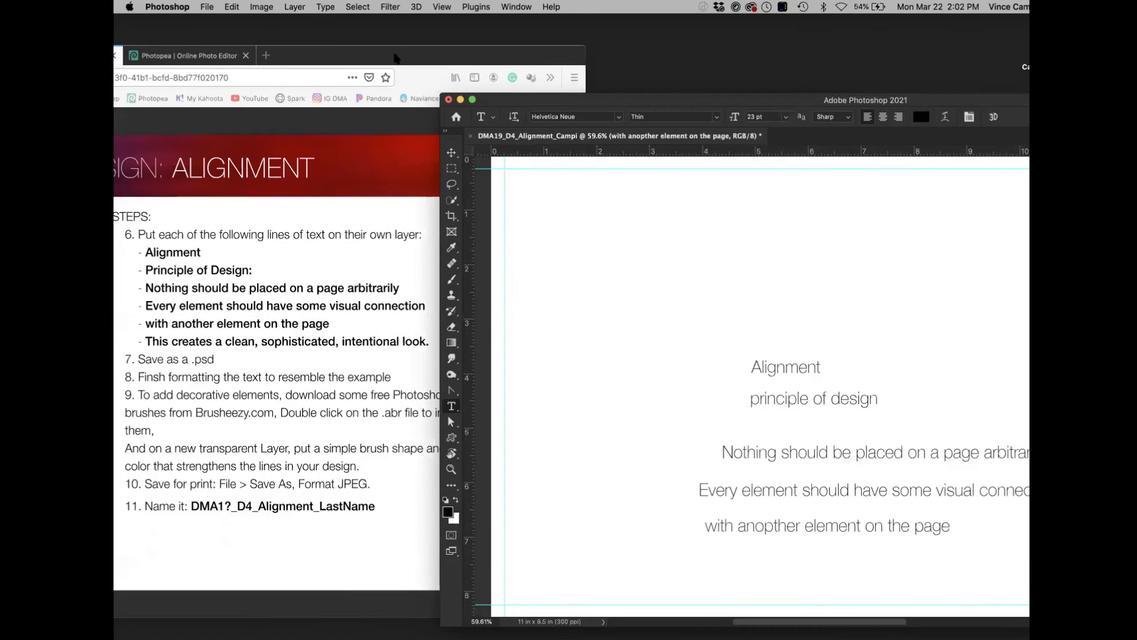
pyautogui.moveTo(395, 57); pyautogui.dragTo(355, 61)
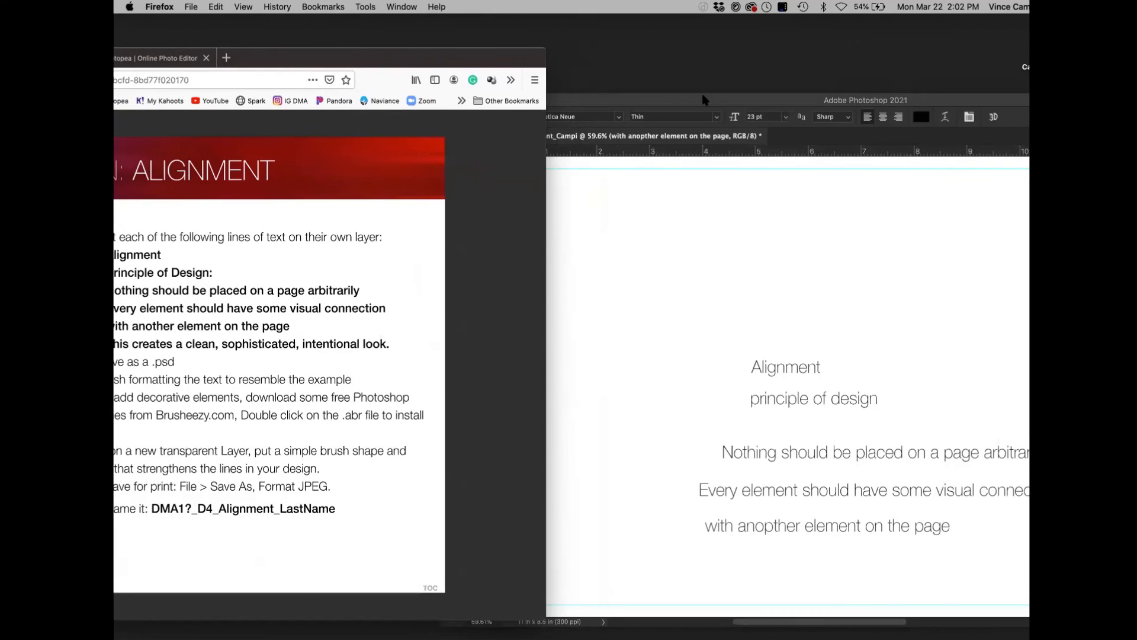
pyautogui.moveTo(704, 100); pyautogui.dragTo(646, 59)
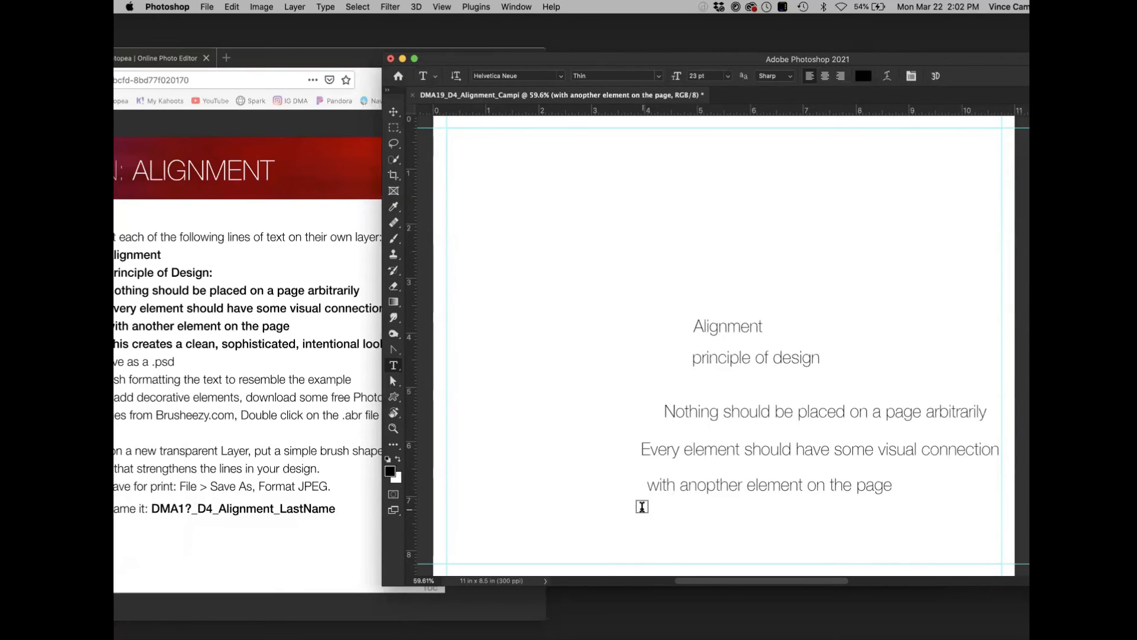
pyautogui.moveTo(347, 58); pyautogui.dragTo(362, 5)
pyautogui.click(632, 502)
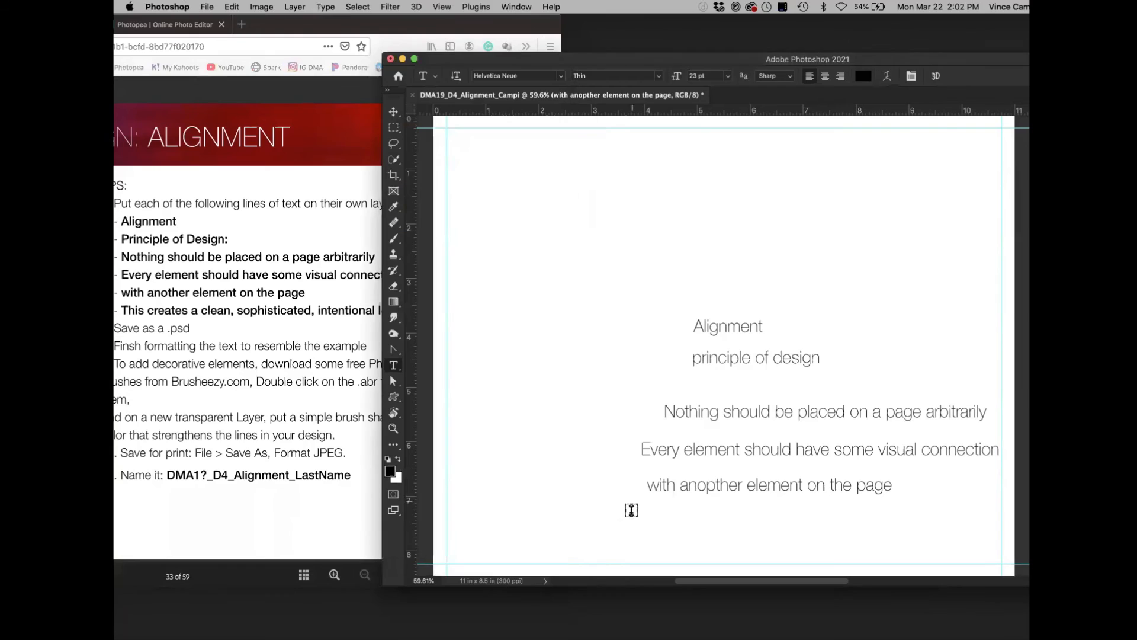
pyautogui.click(612, 518)
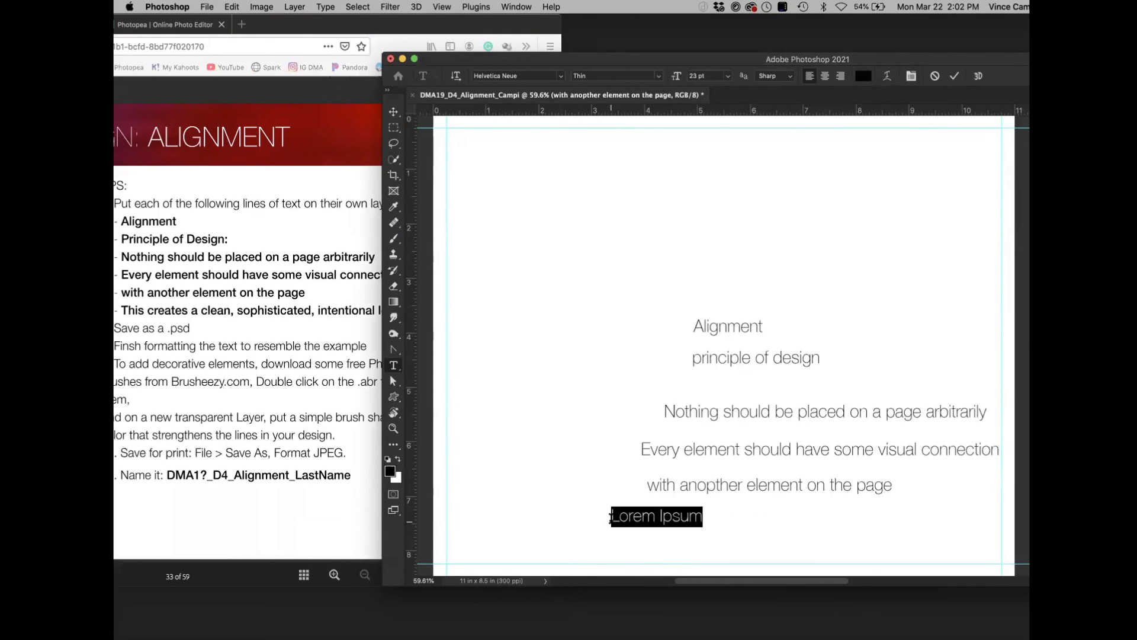
pyautogui.write('This creates  a clean, sophisticated')
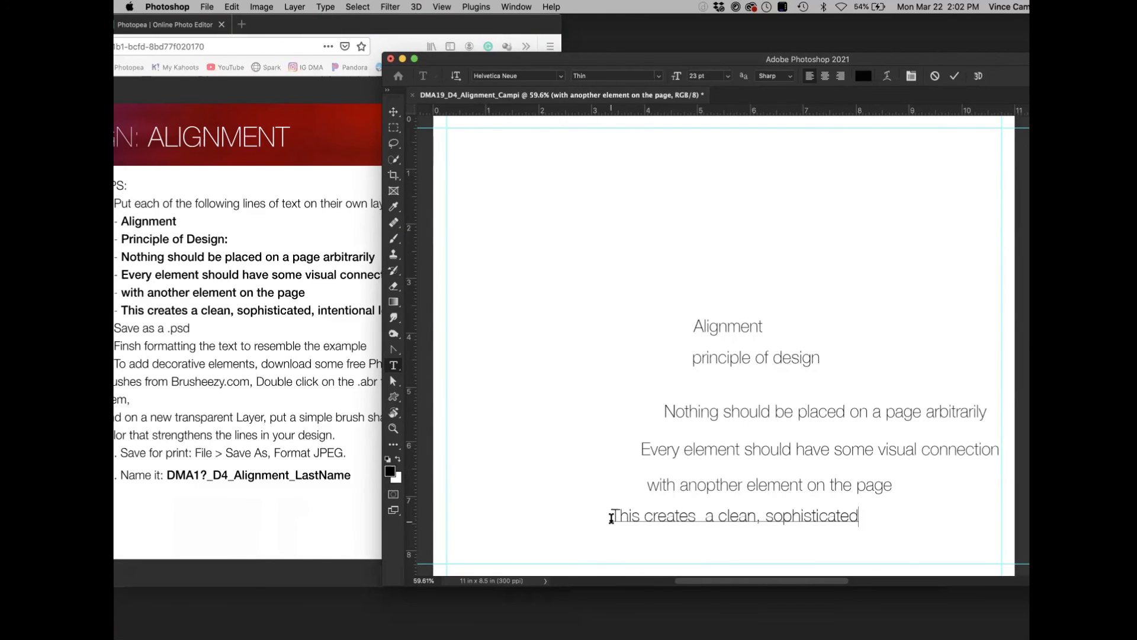
pyautogui.write(', intentional')
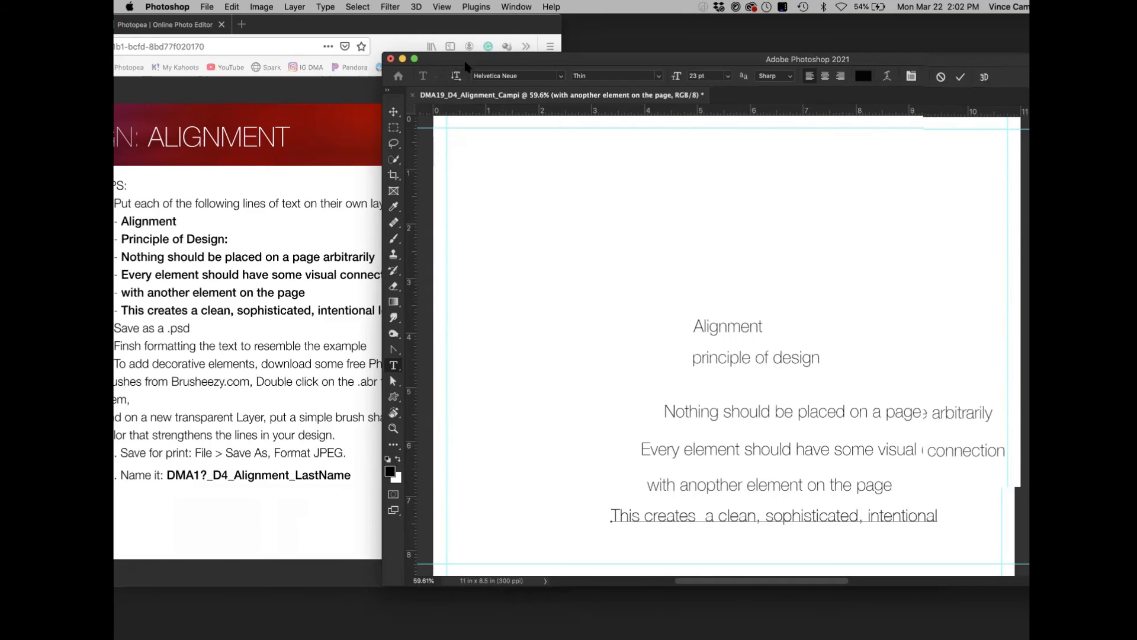
pyautogui.moveTo(451, 64); pyautogui.dragTo(401, 65)
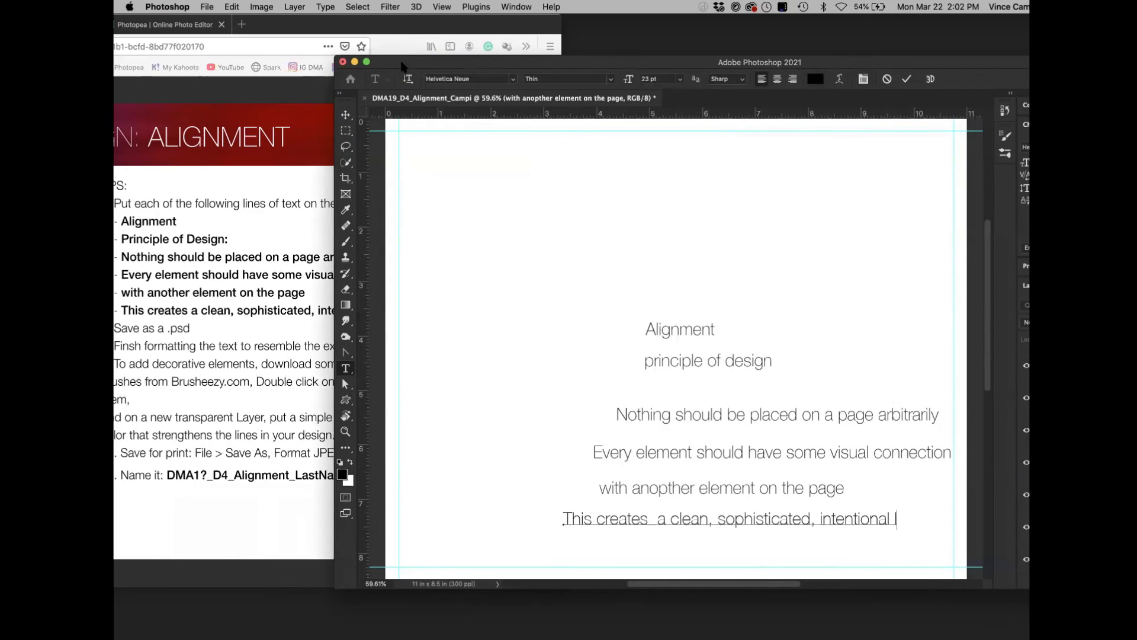
pyautogui.write('look.')
pyautogui.moveTo(401, 67); pyautogui.dragTo(344, 63)
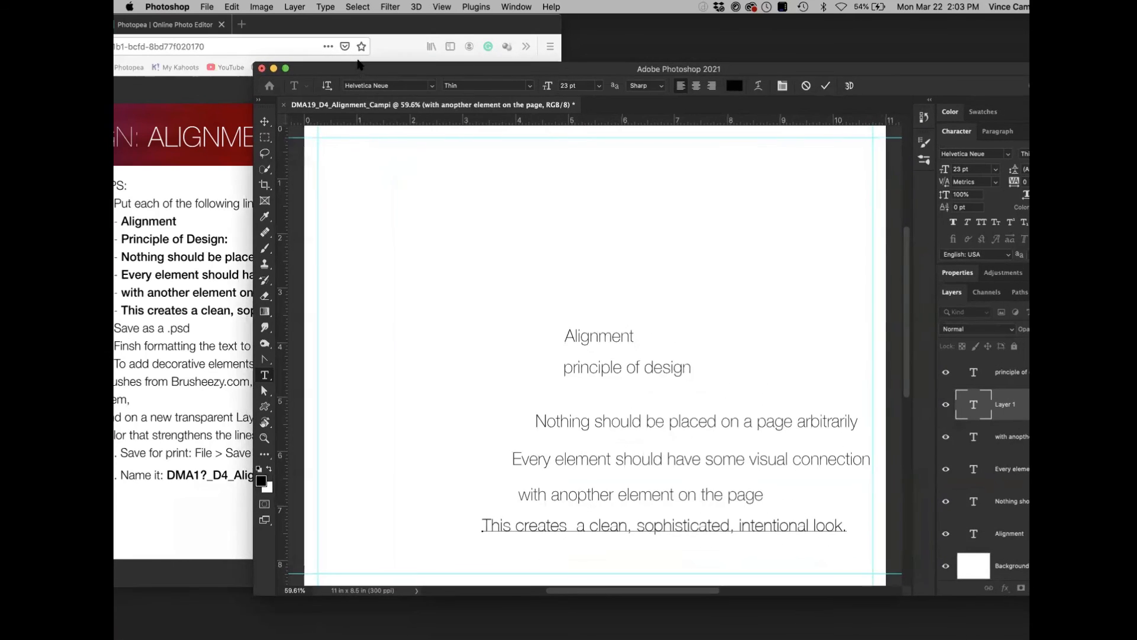
pyautogui.moveTo(805, 60); pyautogui.dragTo(790, 71)
pyautogui.click(813, 90)
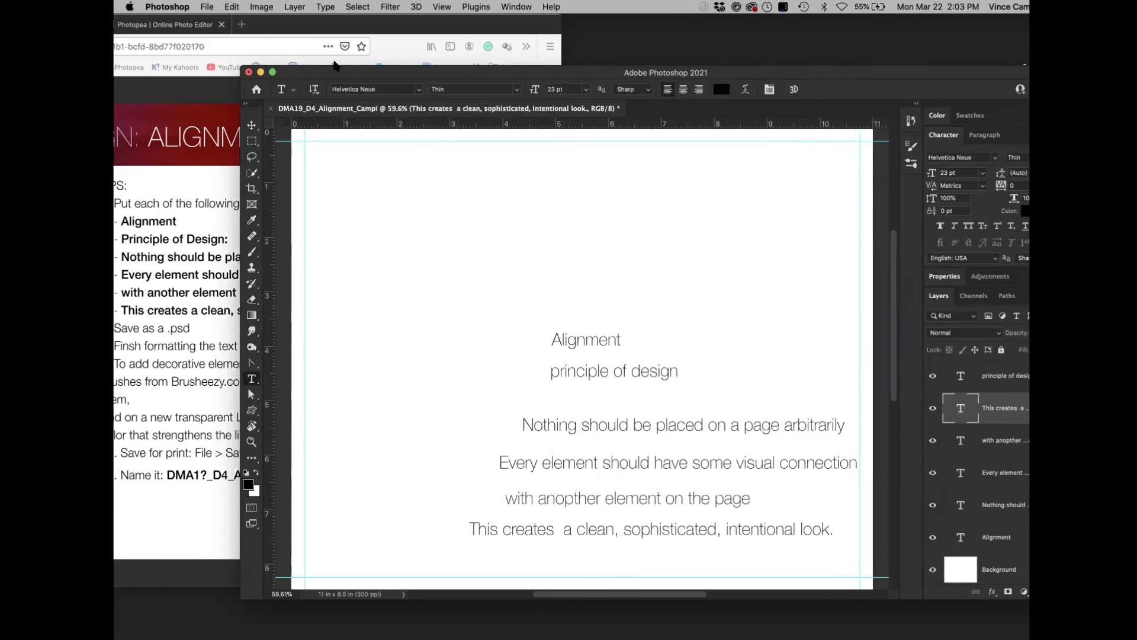
# - Switch to the Photopea Alignment document in Firefox and save it to disk as a PSD file
pyautogui.click(298, 38)
pyautogui.moveTo(298, 25); pyautogui.dragTo(652, 63)
pyautogui.click(217, 50)
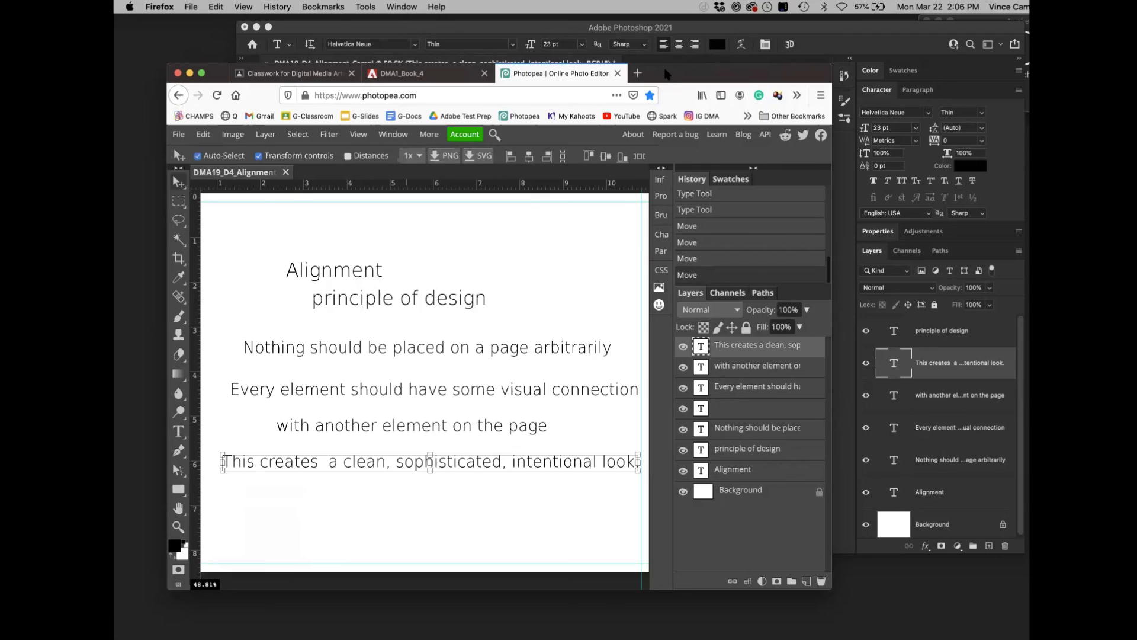
pyautogui.press('super+s')
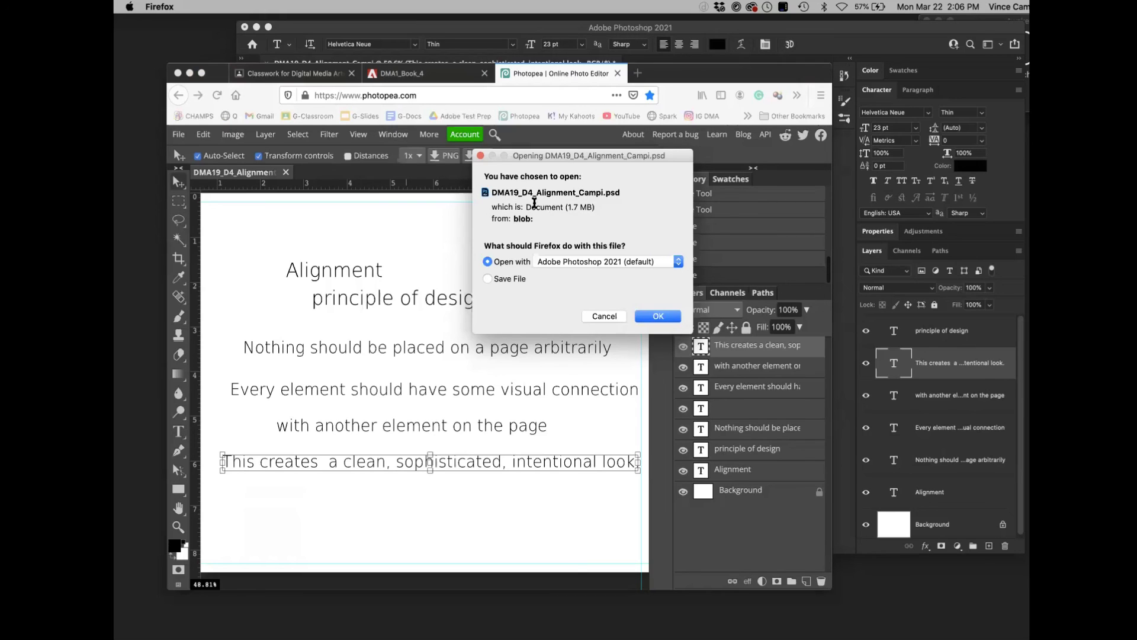
pyautogui.click(487, 278)
pyautogui.click(654, 316)
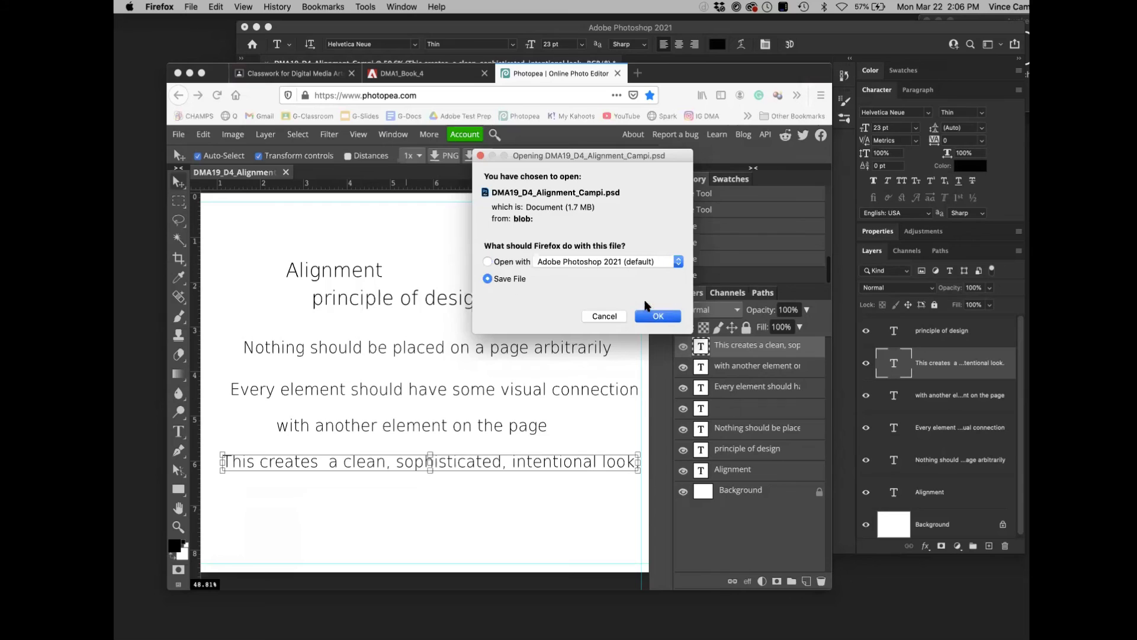
# - Switch to Photoshop and save the Alignment document as a layered PSD in the DMA19 media files folder inside Documents
pyautogui.click(954, 72)
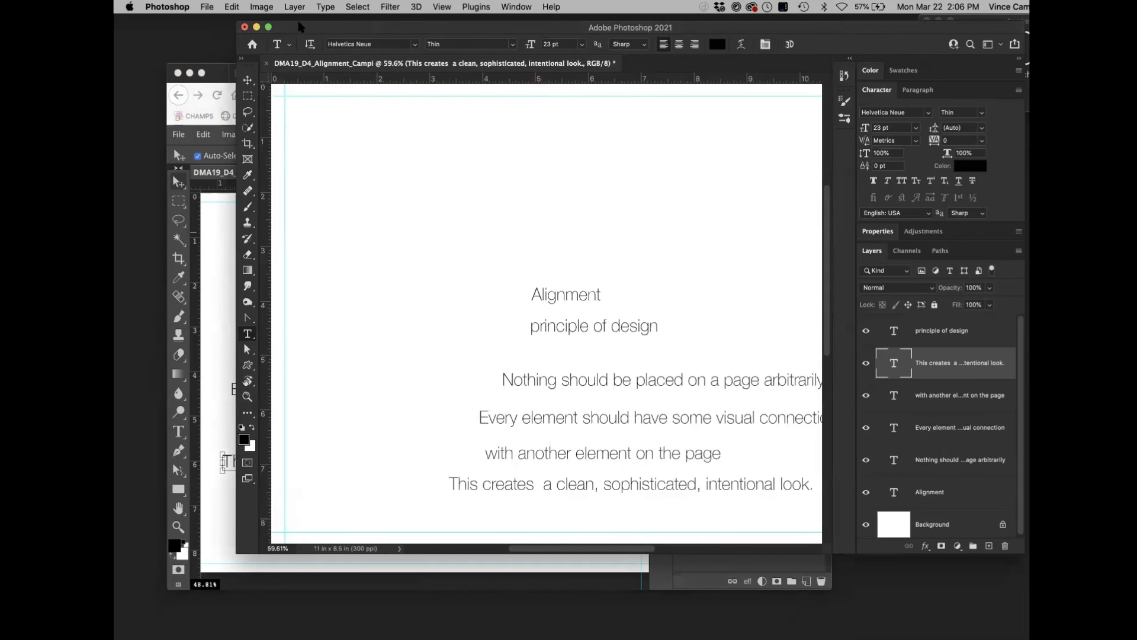
pyautogui.moveTo(299, 27); pyautogui.dragTo(296, 32)
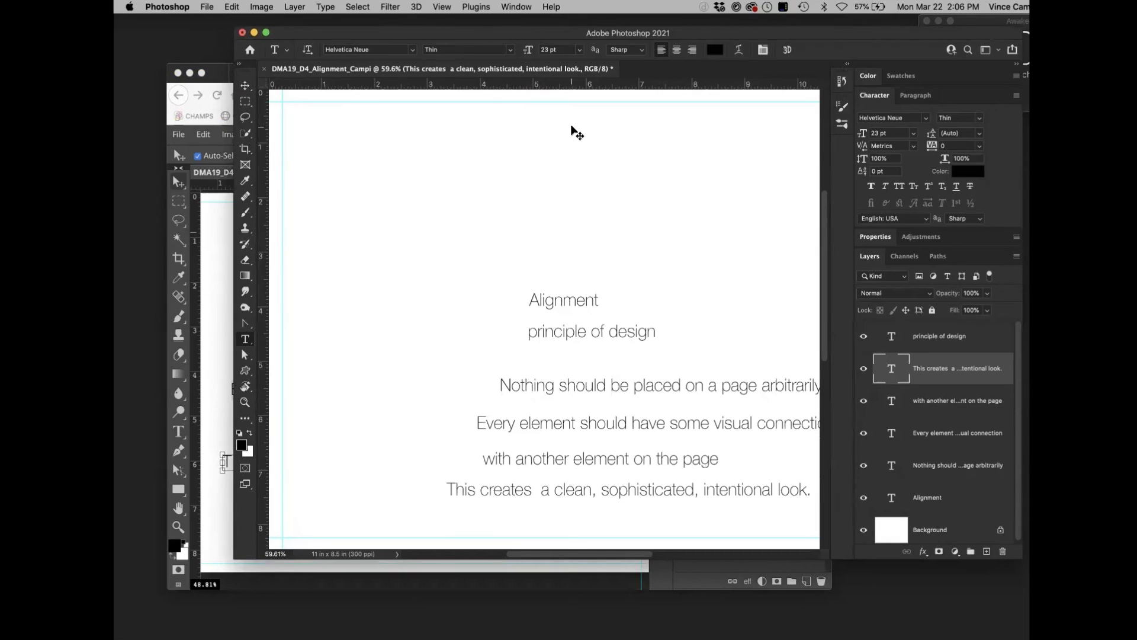
pyautogui.press('super+s')
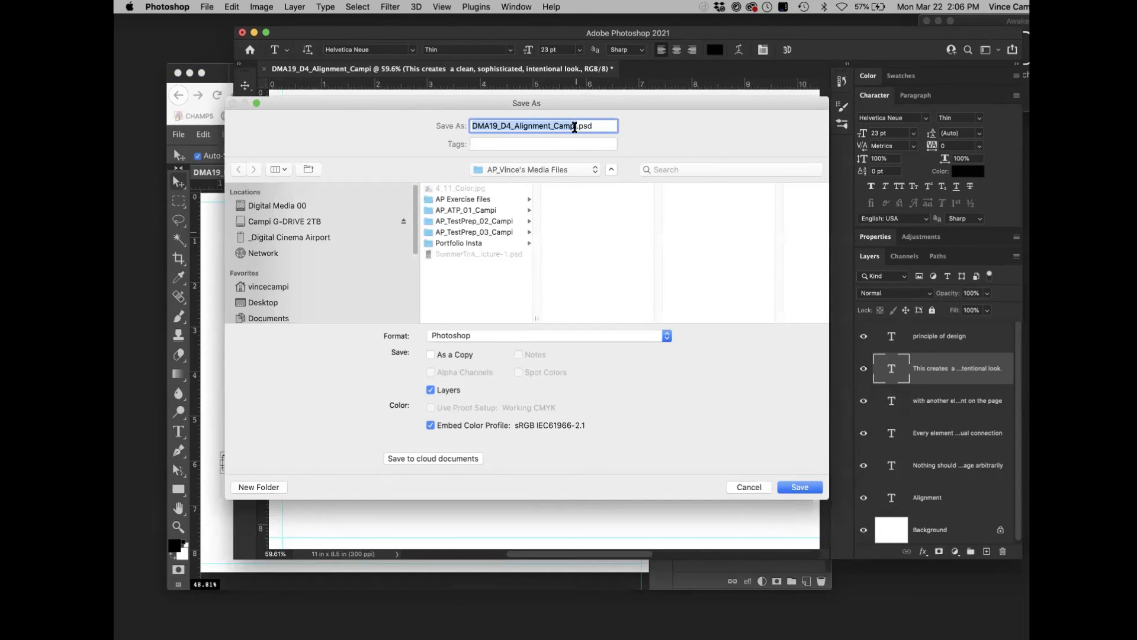
pyautogui.click(527, 169)
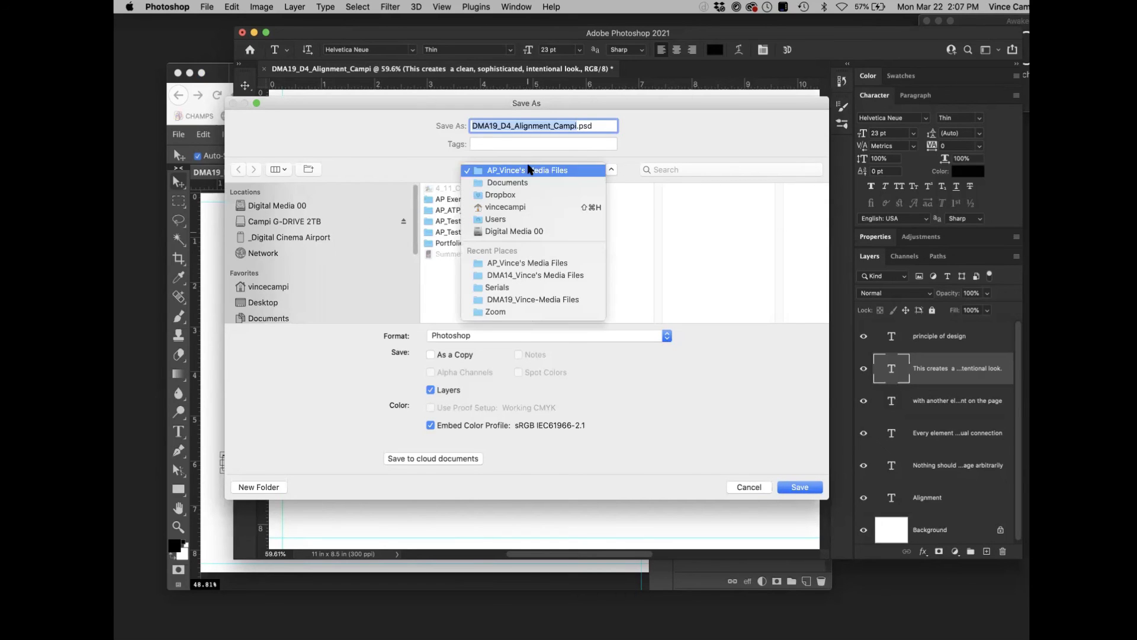
pyautogui.click(530, 182)
pyautogui.click(521, 169)
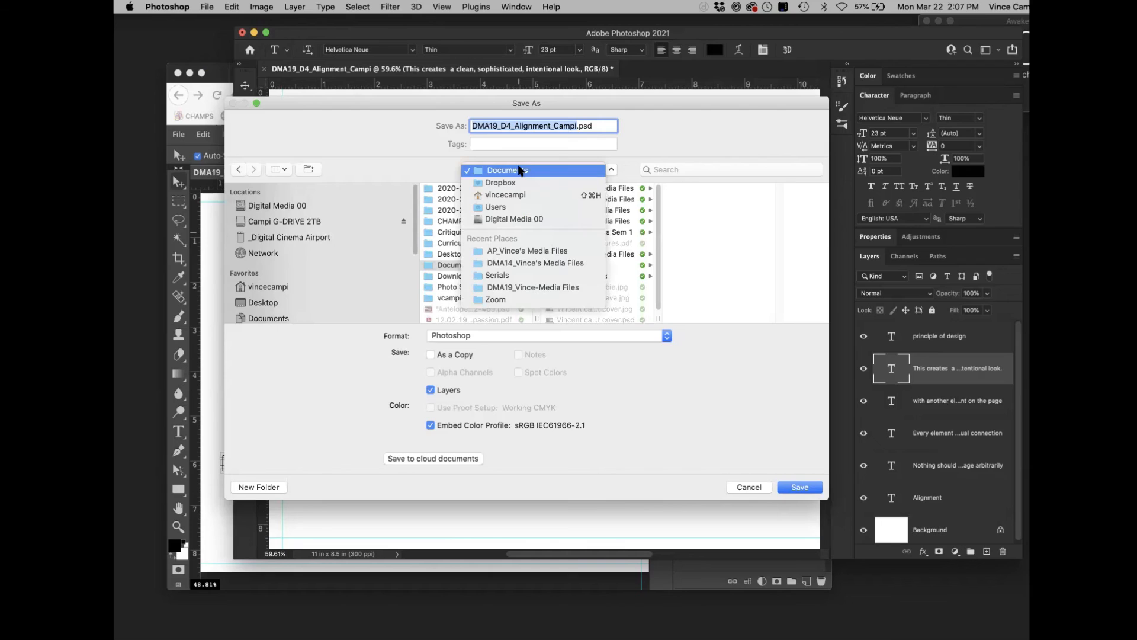
pyautogui.click(520, 171)
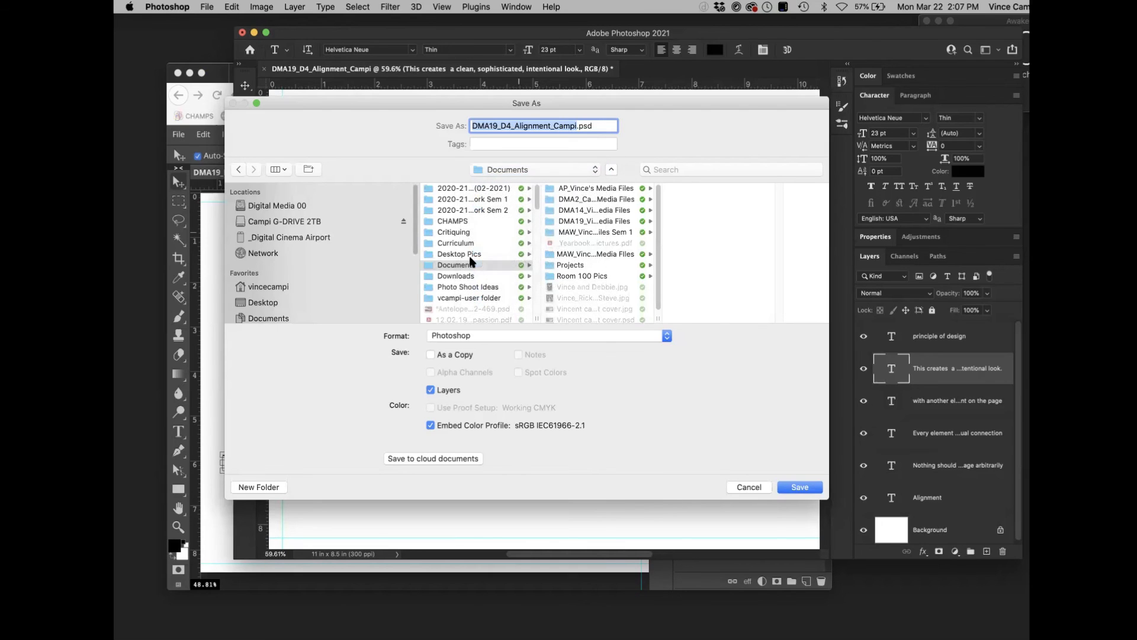
pyautogui.click(599, 224)
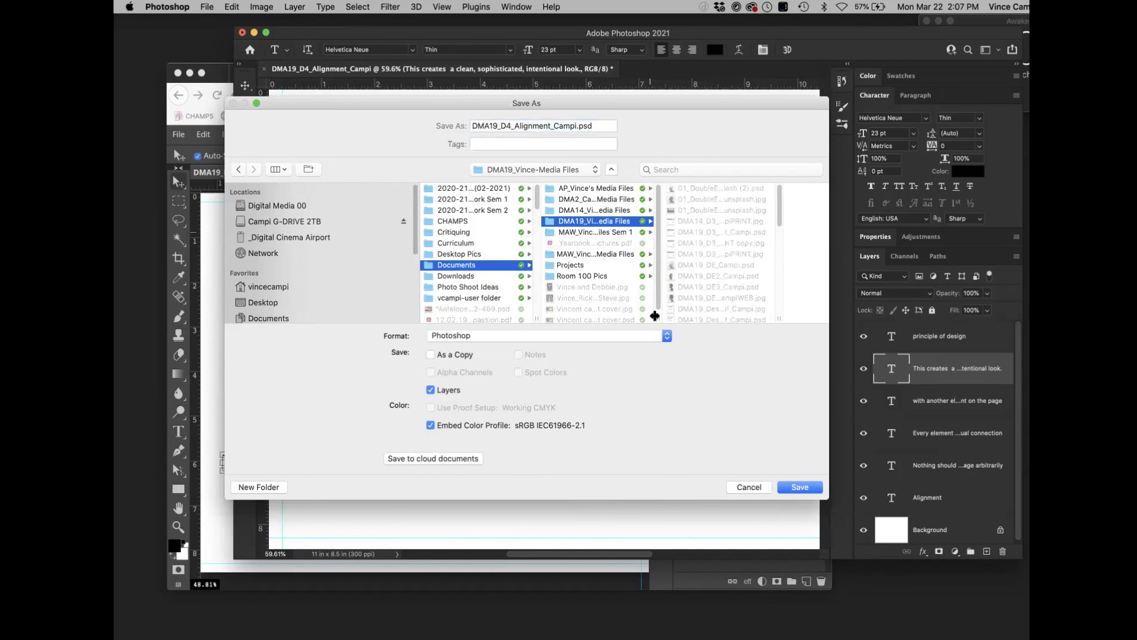
pyautogui.moveTo(660, 318); pyautogui.dragTo(721, 321)
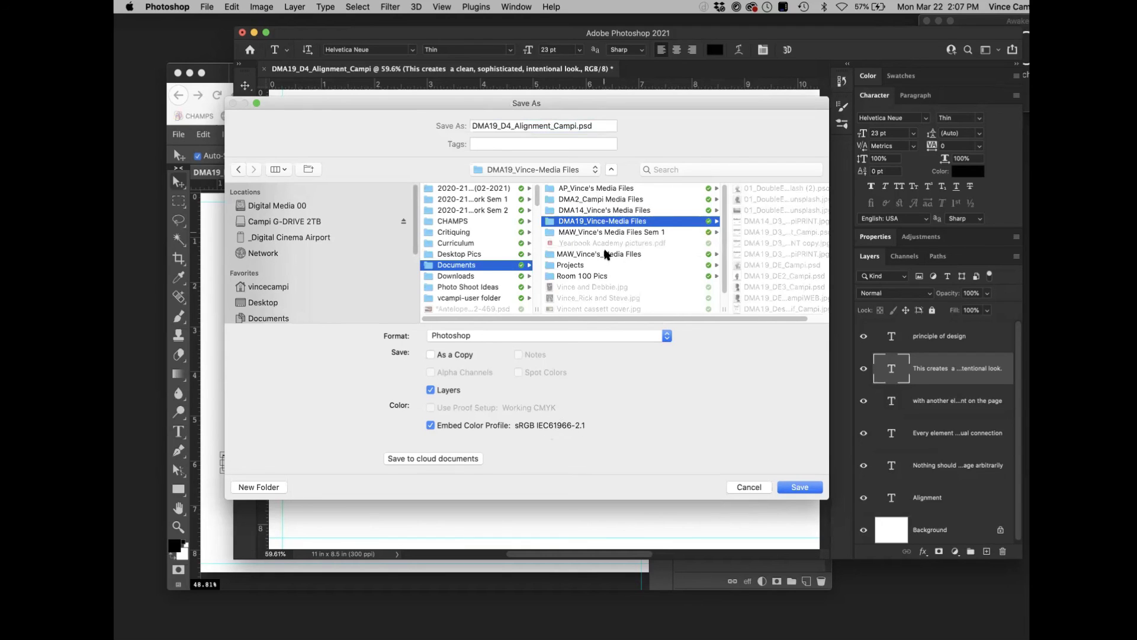
pyautogui.click(800, 487)
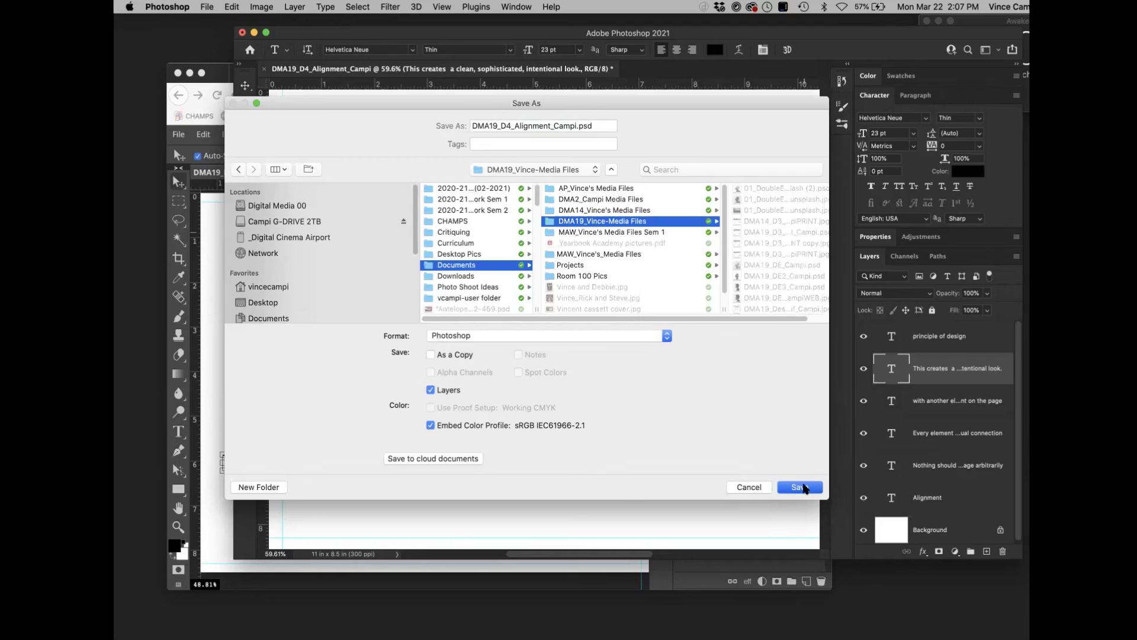